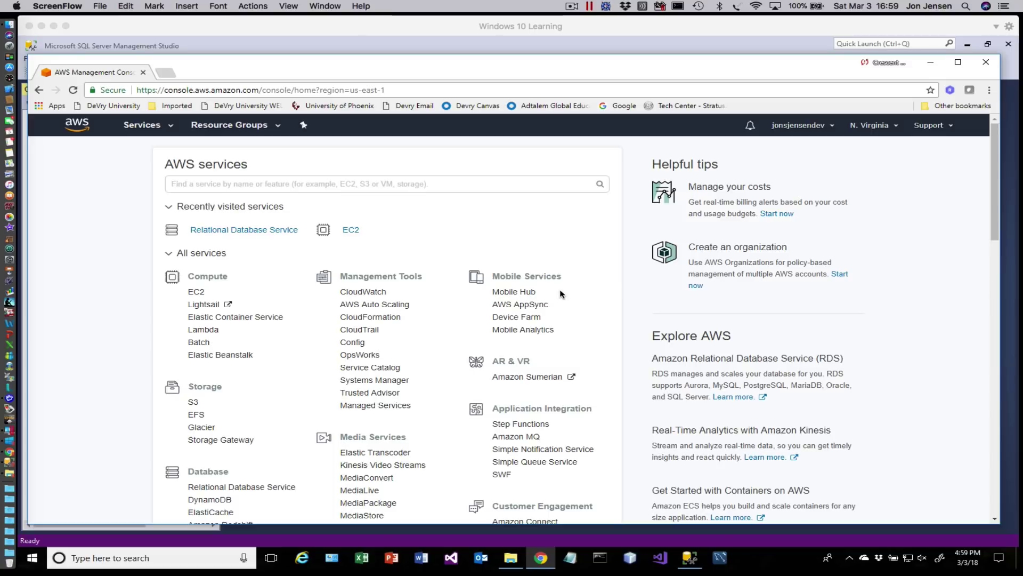
Open the Relational Database Service's option groups and start creating a new option group.
click(251, 486)
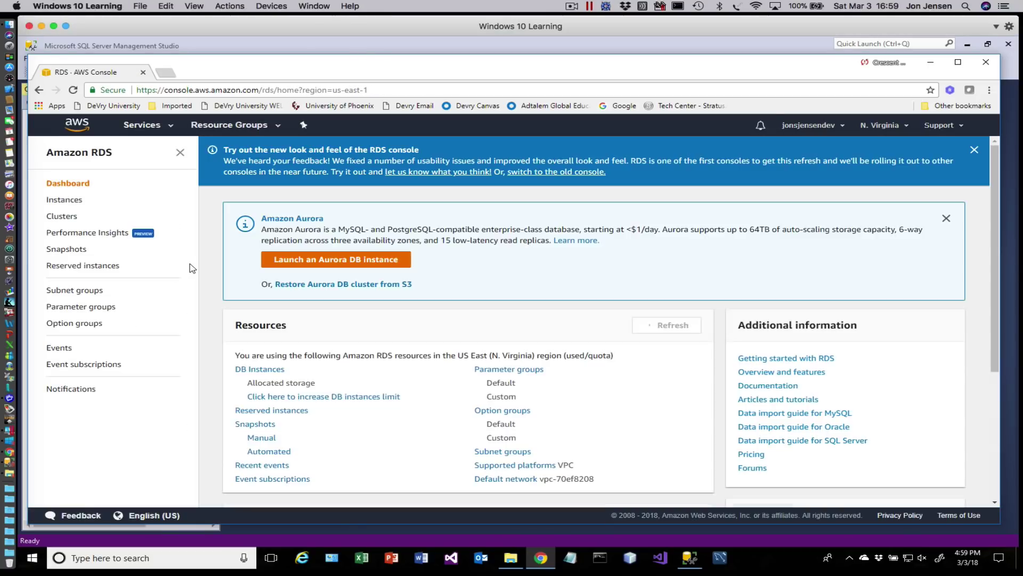
click(92, 326)
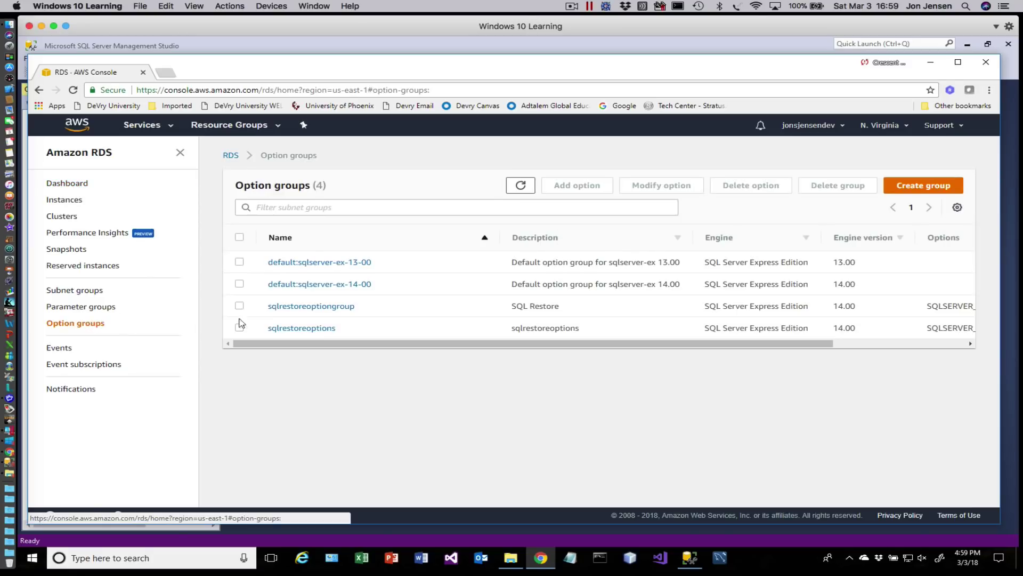
click(909, 191)
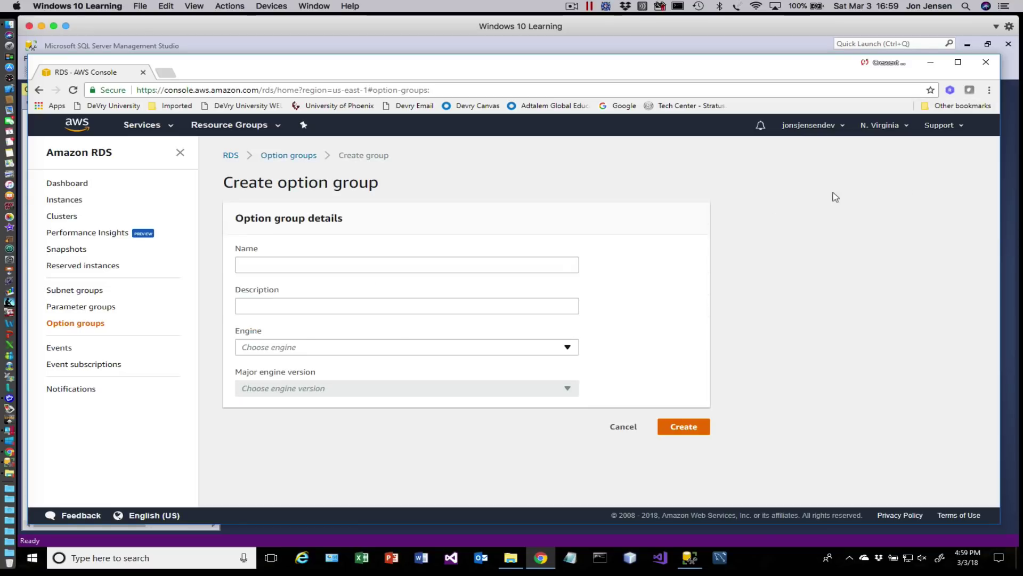
Name the option group SQLRDSManagement and enter the description "Manage RDS for SQL".
click(268, 266)
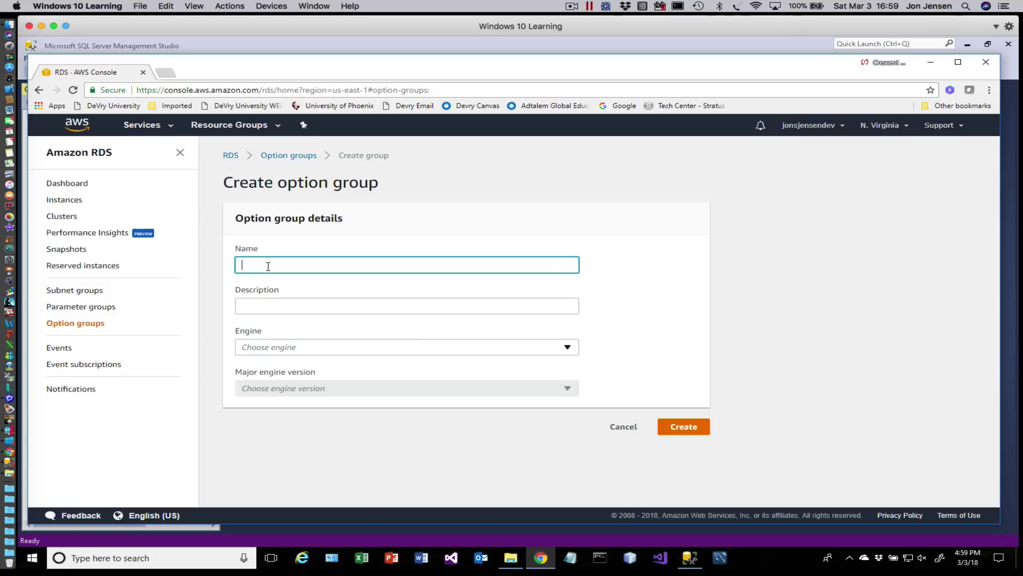
text(SQLRDSRes)
key(BackSpace)
text(Management)
click(282, 303)
text(Mana)
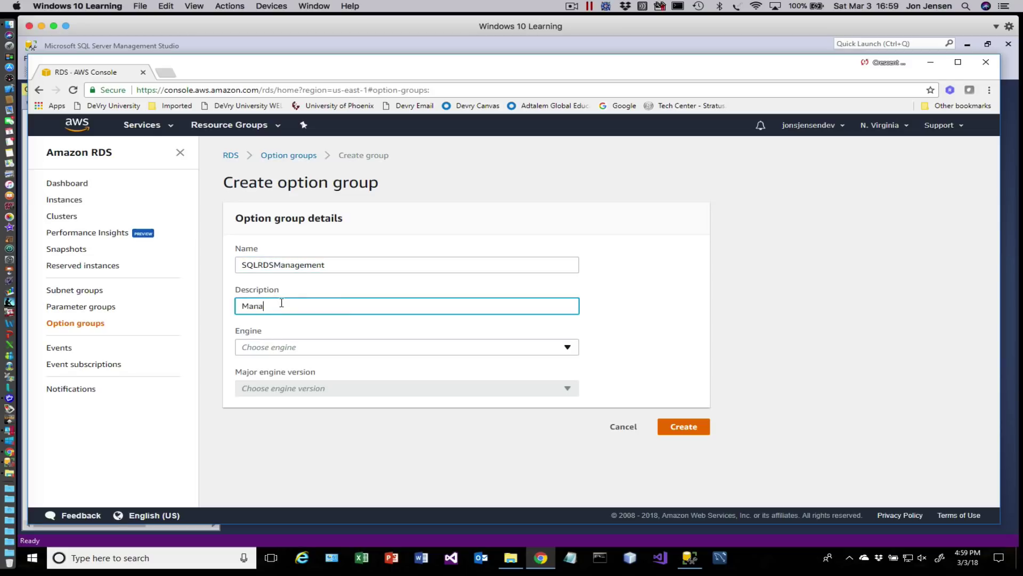
text(ge RDS for SQL)
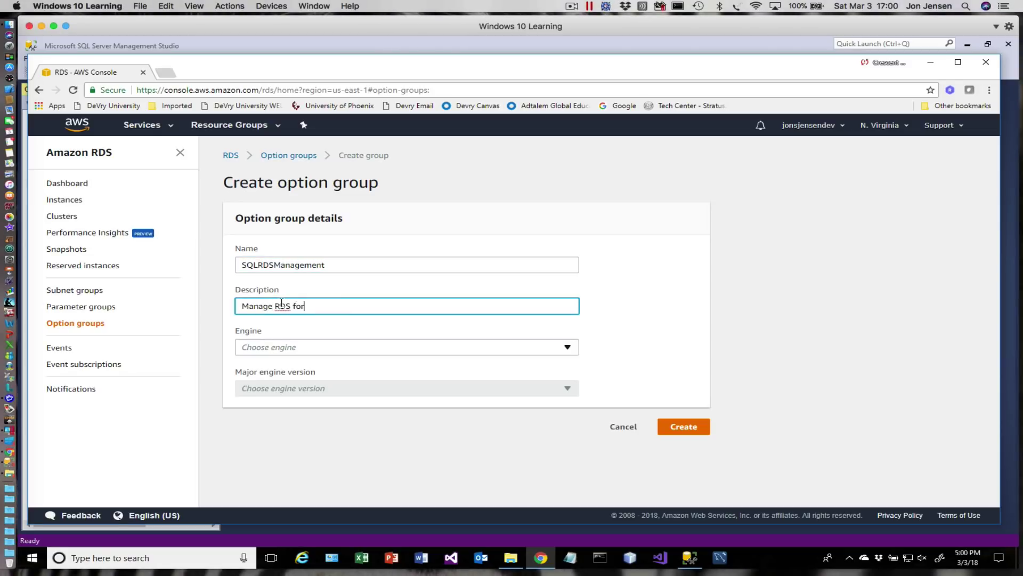
Set the engine to sqlserver-ex with major engine version 14.00 and create the option group.
click(301, 349)
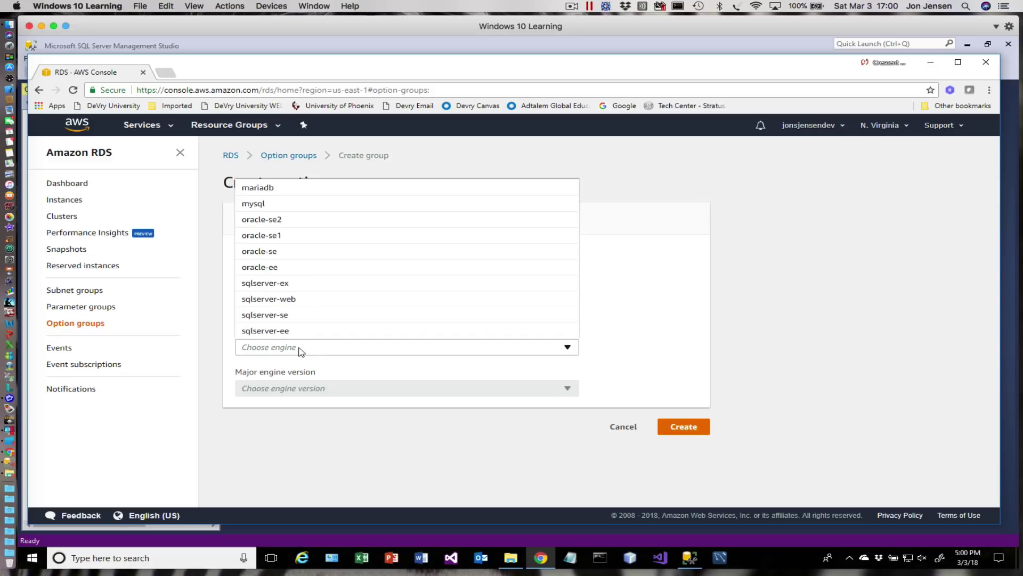
click(277, 286)
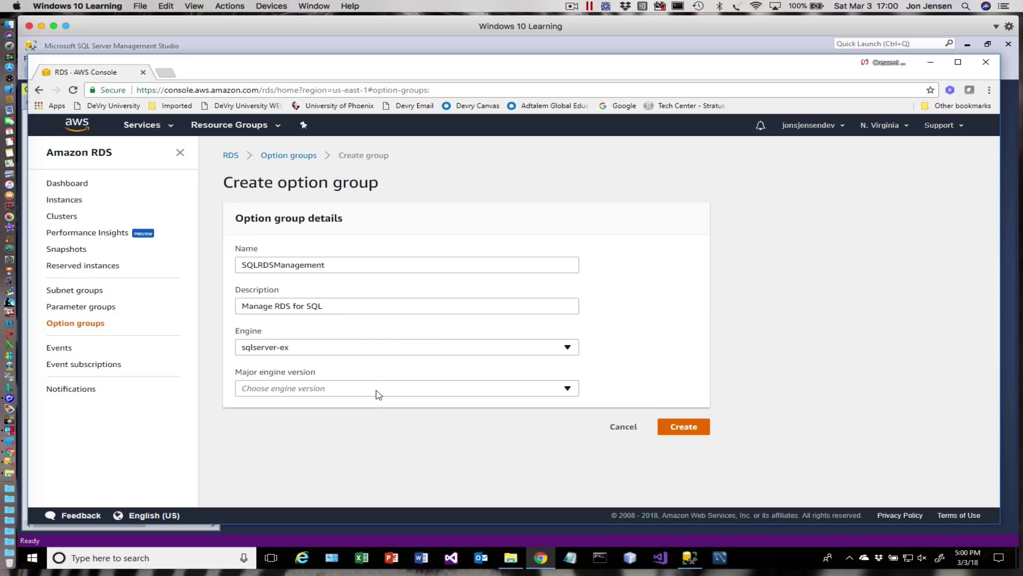
click(571, 347)
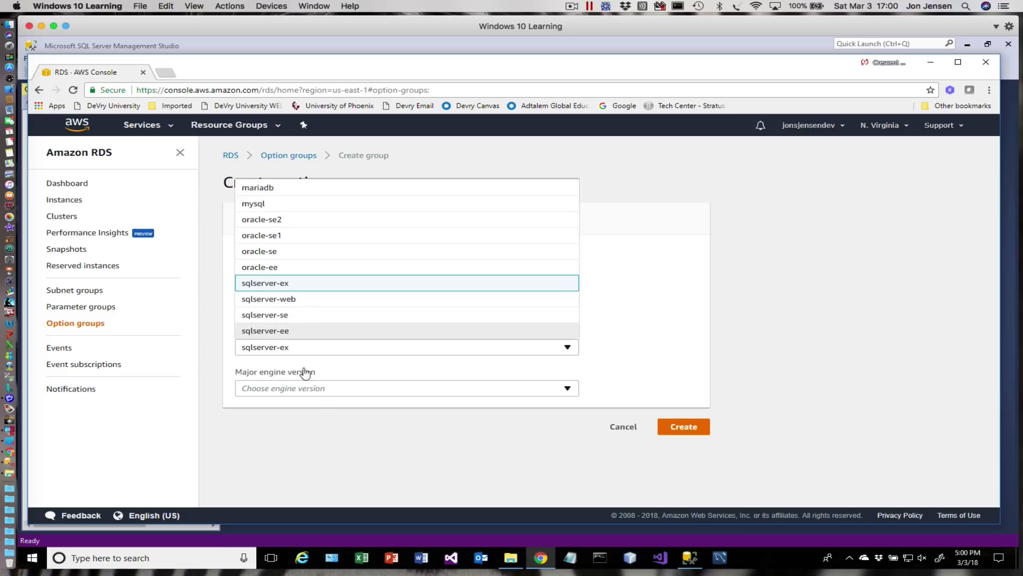
click(297, 392)
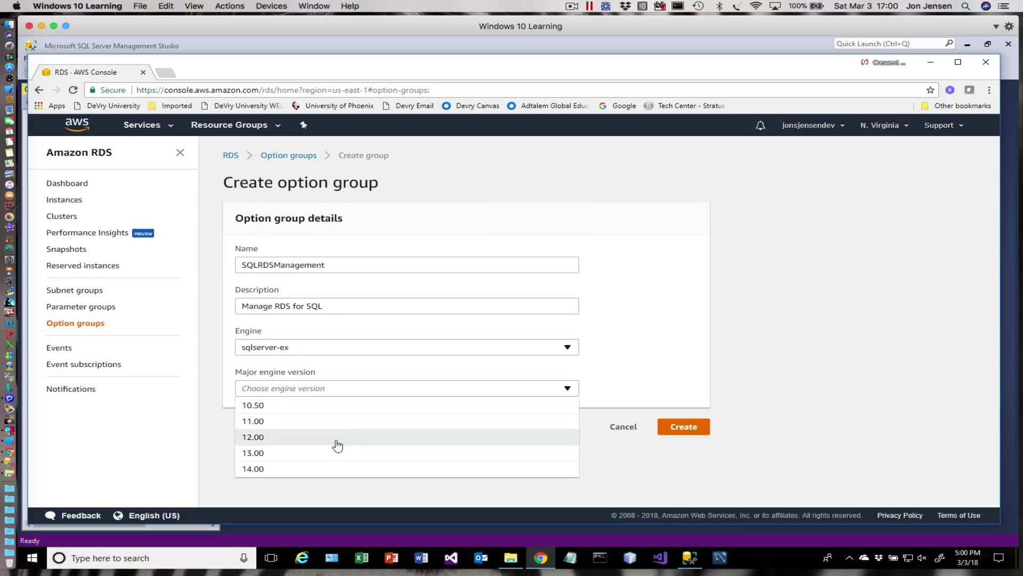
click(255, 470)
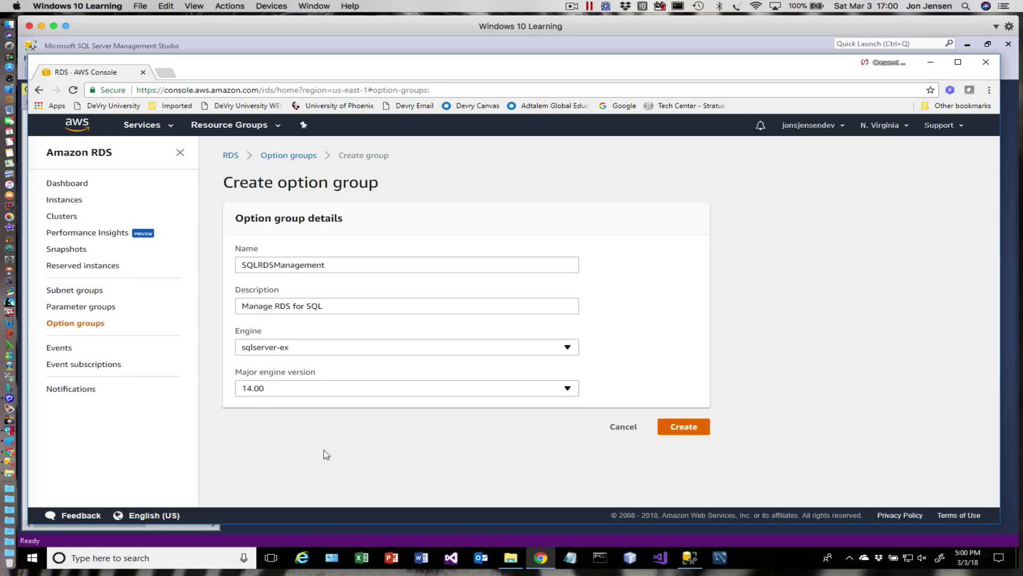
click(681, 429)
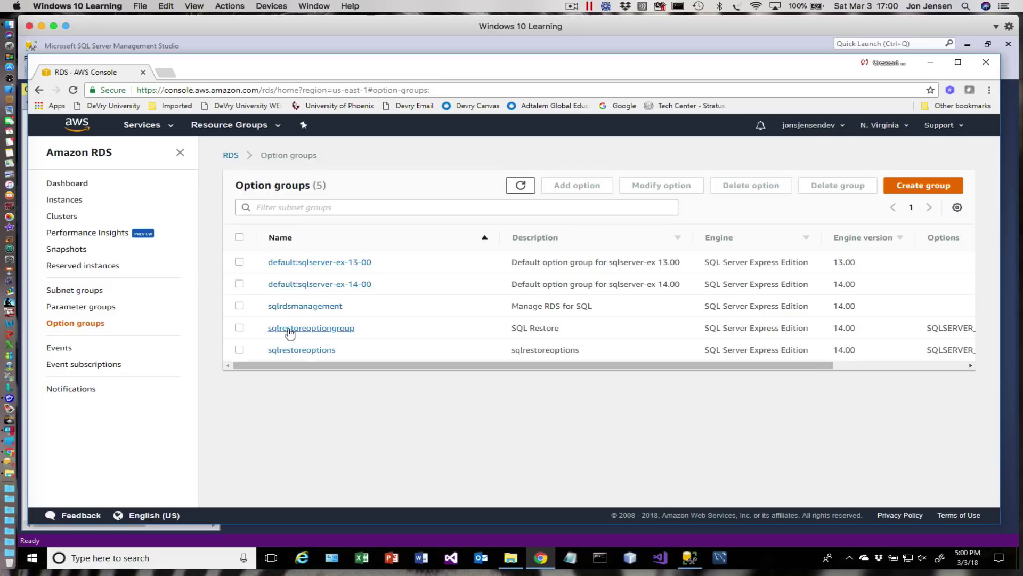
Select only the sqlrdsmanagement option group and start adding an option to it.
click(240, 328)
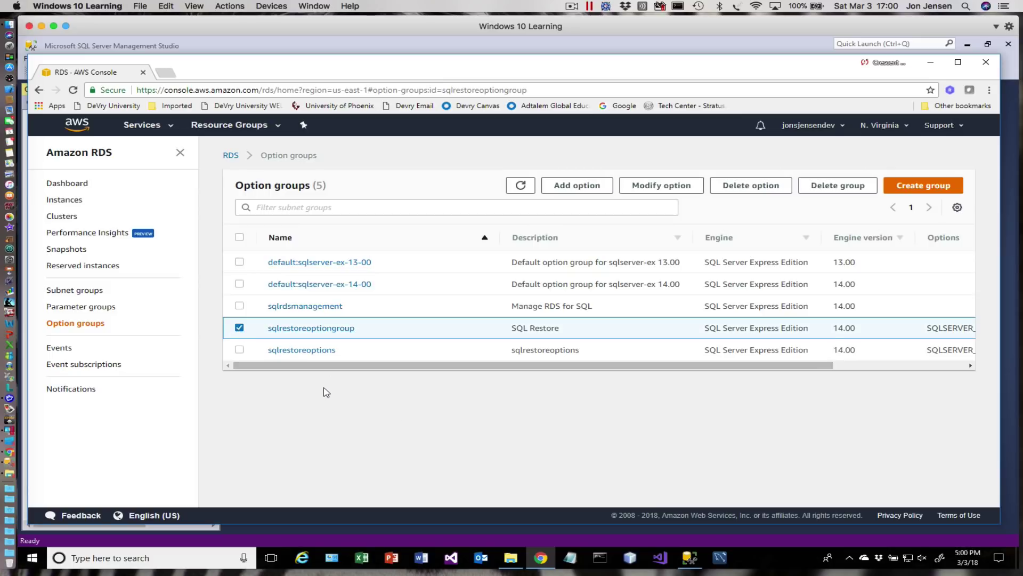
click(239, 306)
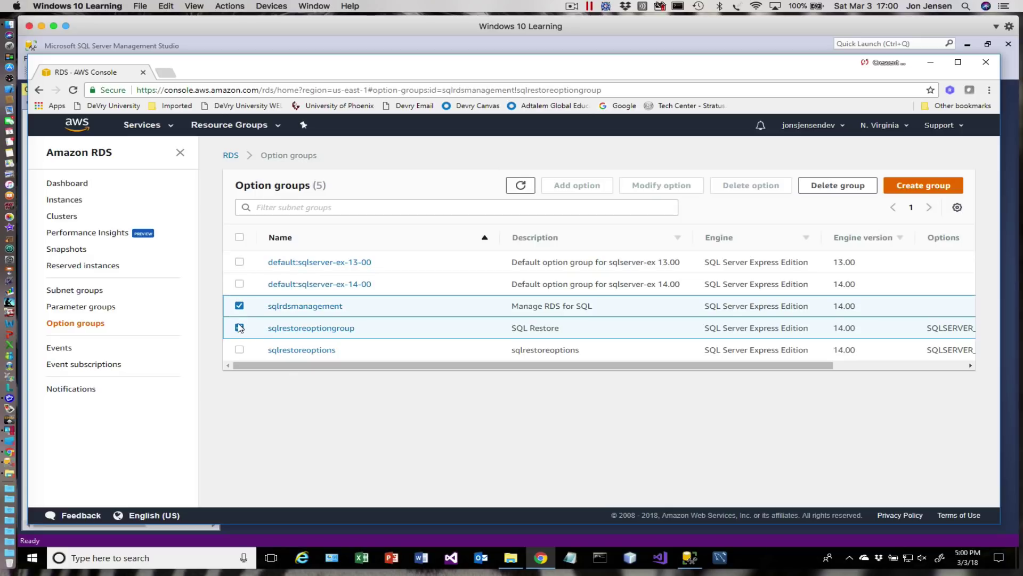
click(240, 328)
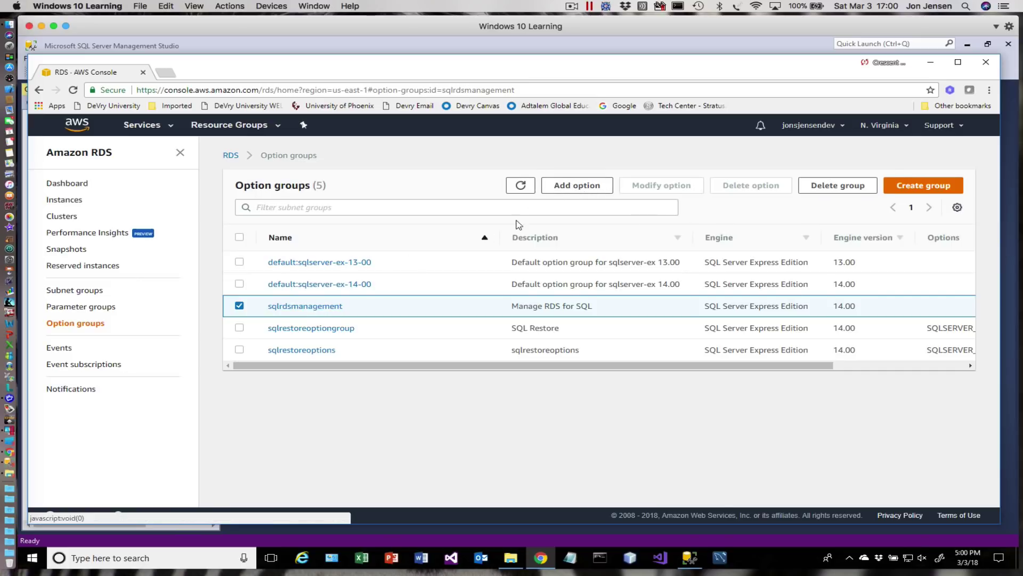
click(577, 189)
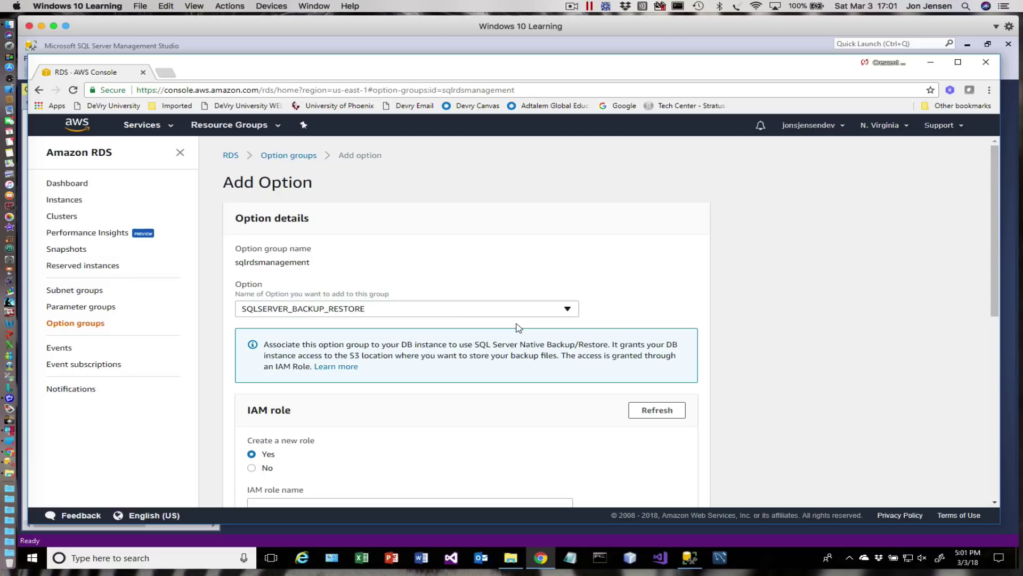
Go from the backup and restore option's S3 bucket settings to the S3 console for creating a new bucket.
scroll(521, 318, down, 2)
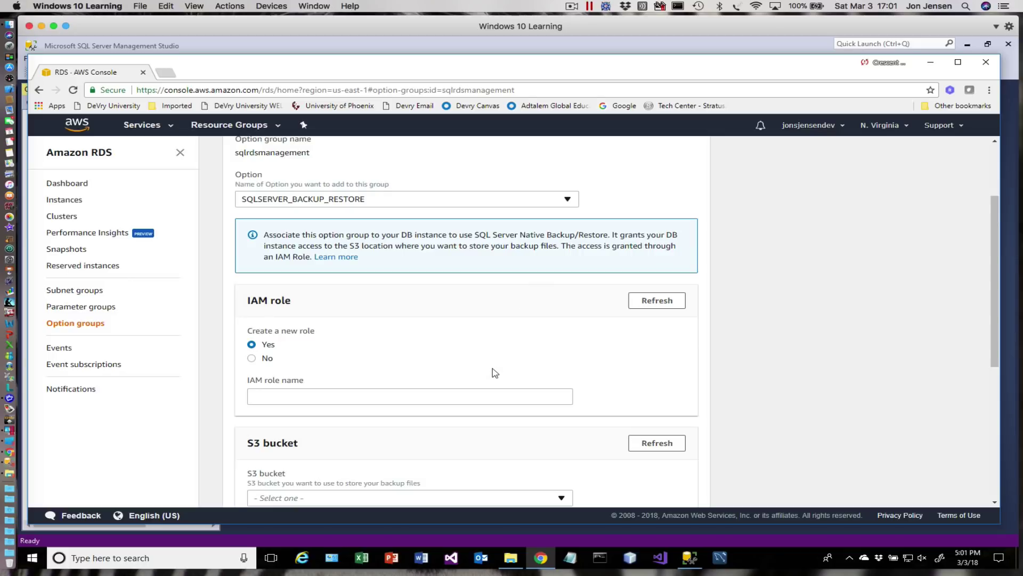
scroll(458, 353, down, 2)
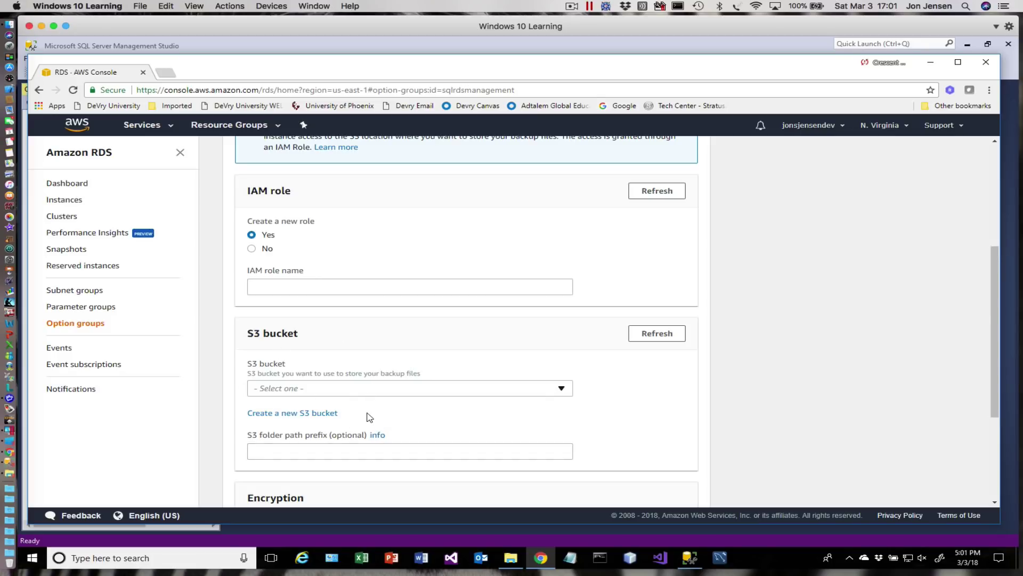
click(328, 415)
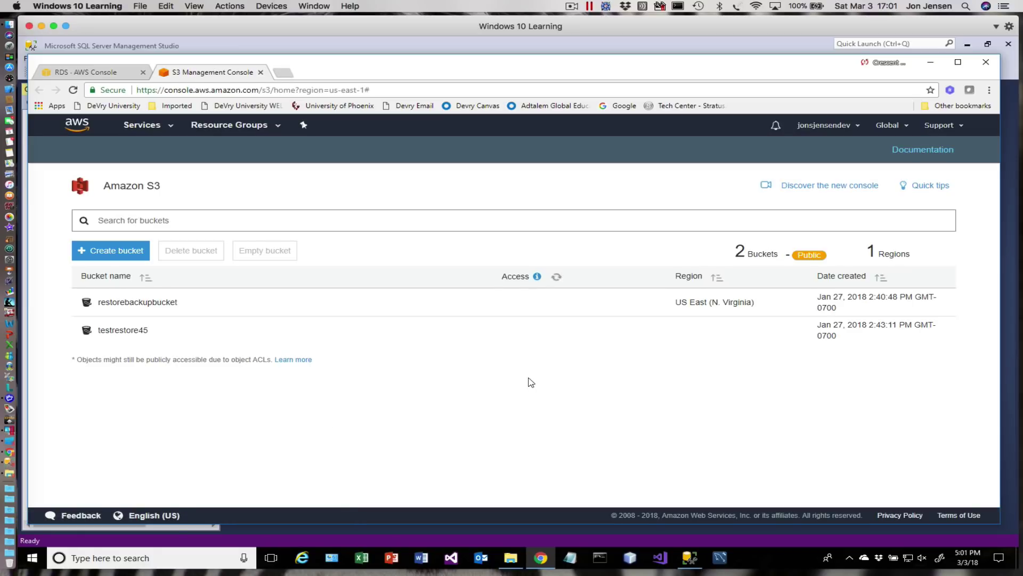
click(136, 221)
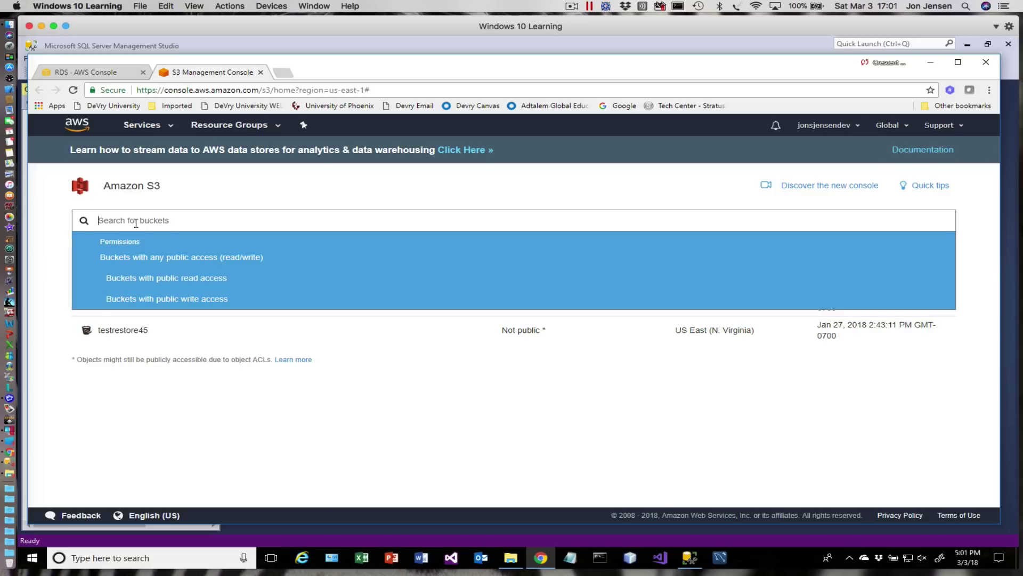
click(363, 430)
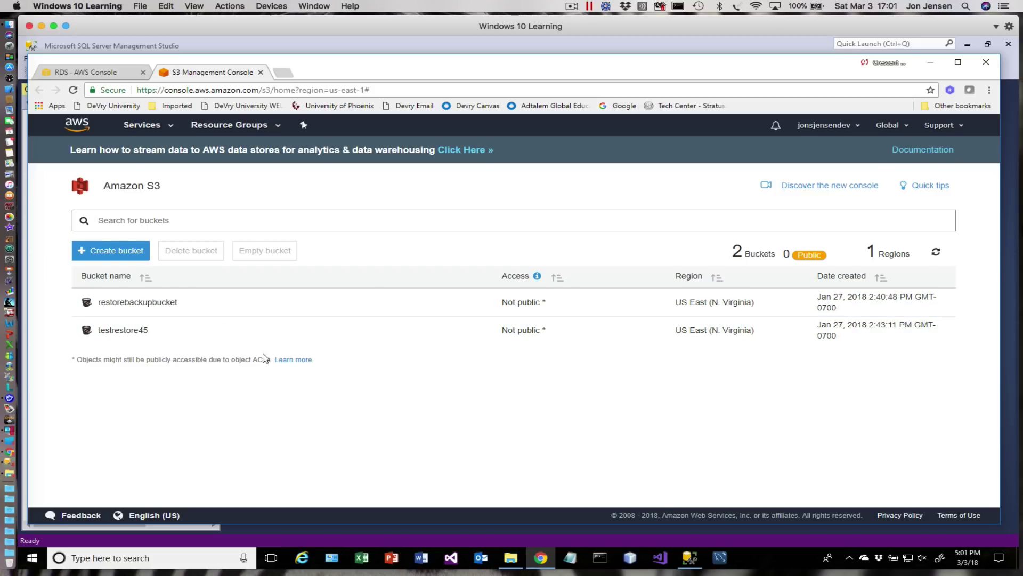
Start a new S3 bucket named sqlrdsadmin01 without copying settings from an existing bucket.
click(120, 251)
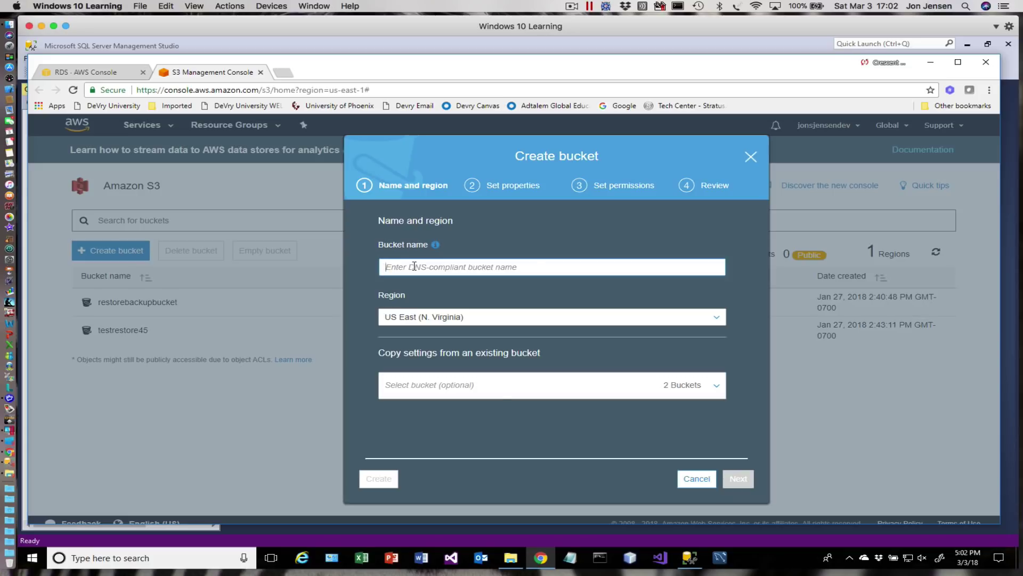
text(sqlrds)
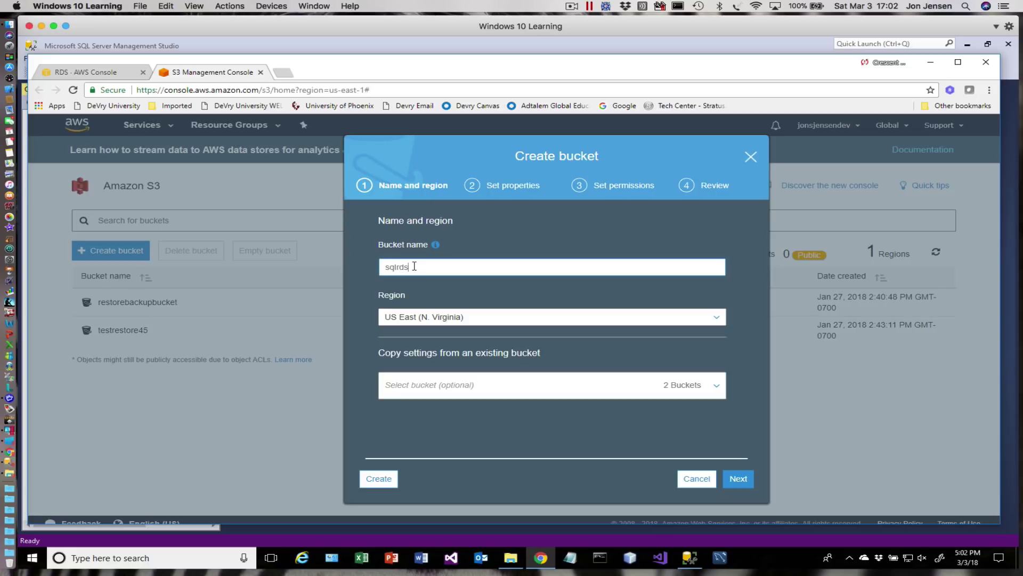
text(admin01)
click(429, 383)
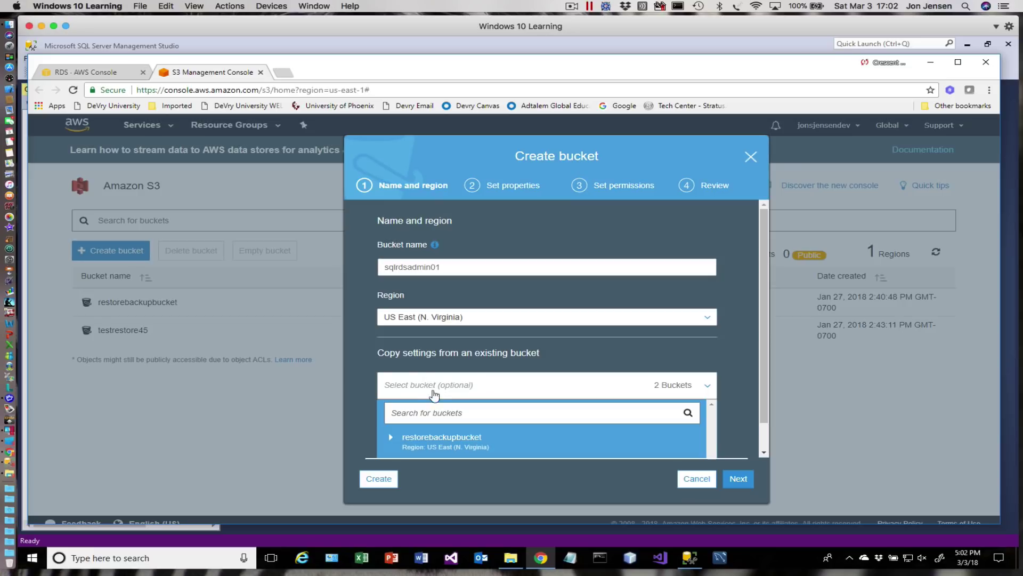
click(350, 364)
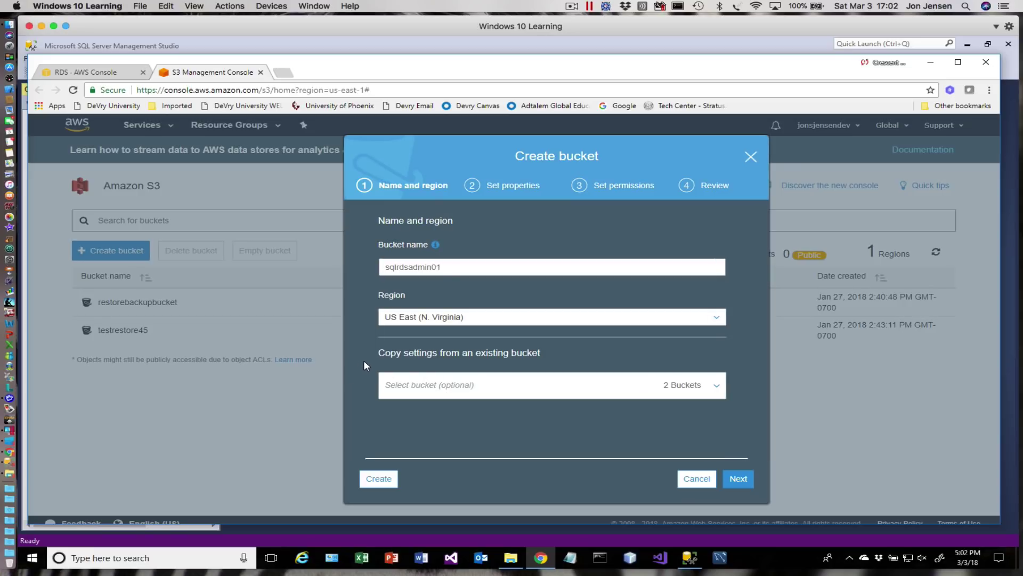
Accept the default bucket properties and permissions and create the bucket.
click(742, 481)
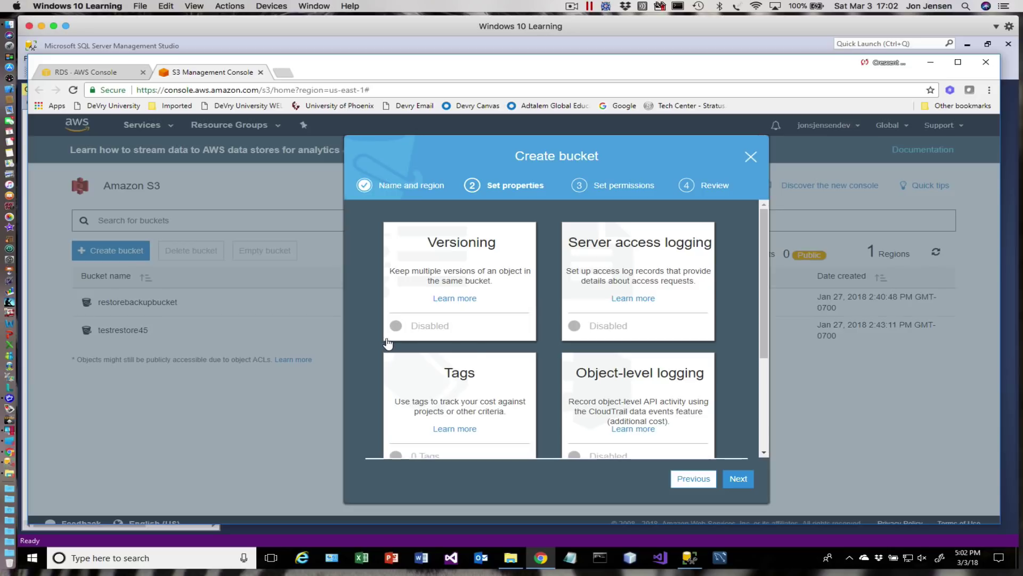
click(741, 480)
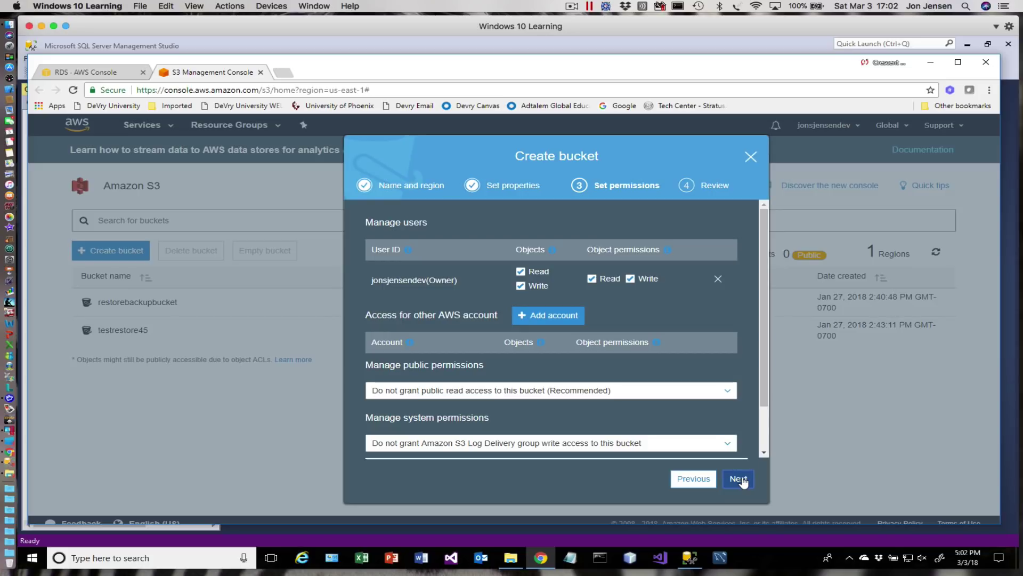
click(742, 479)
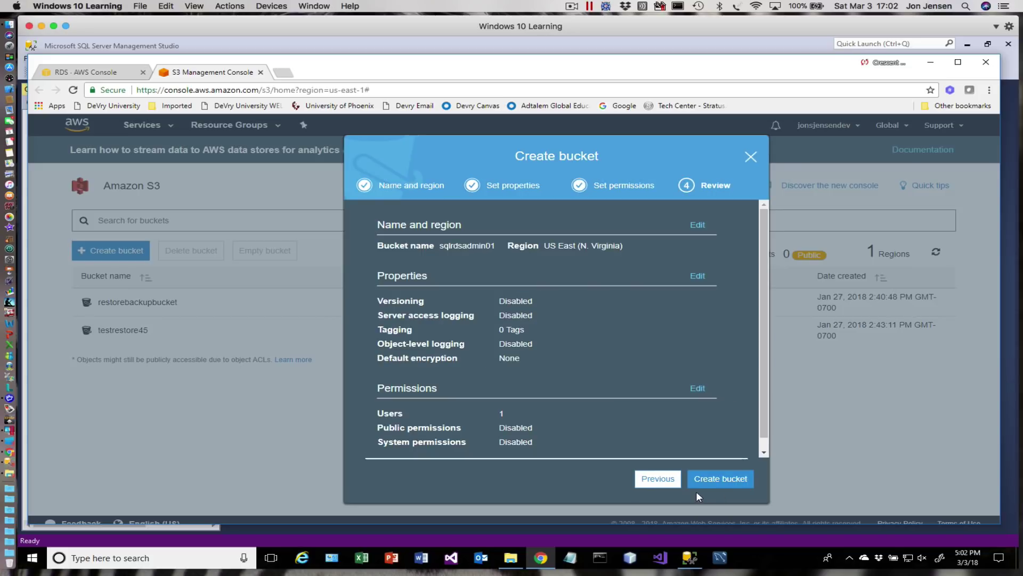
click(713, 479)
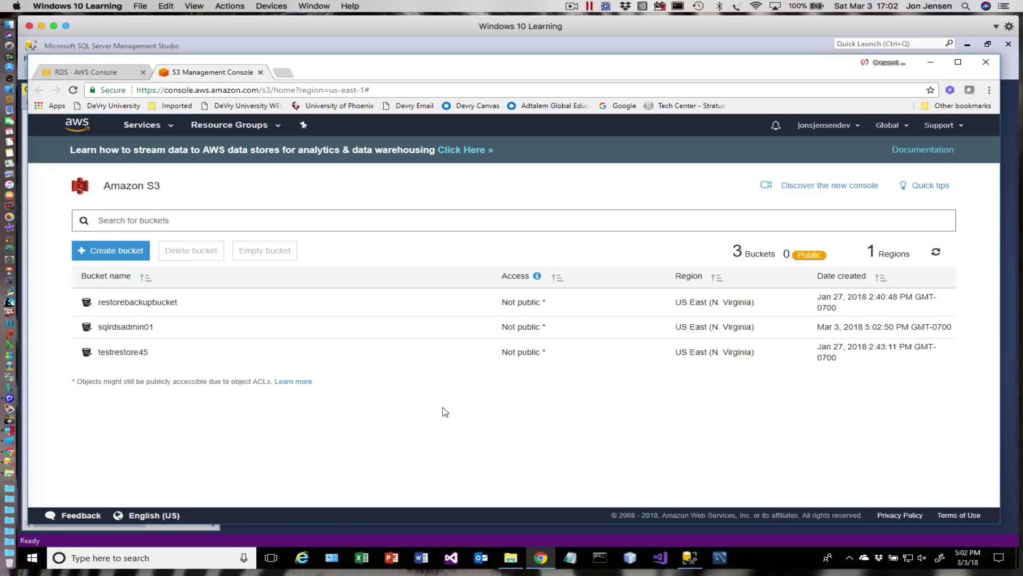
Open the sqlrdsadmin01 bucket and add AdventureWorks2014.bak from the Trash folder on drive C: to a new upload.
click(110, 327)
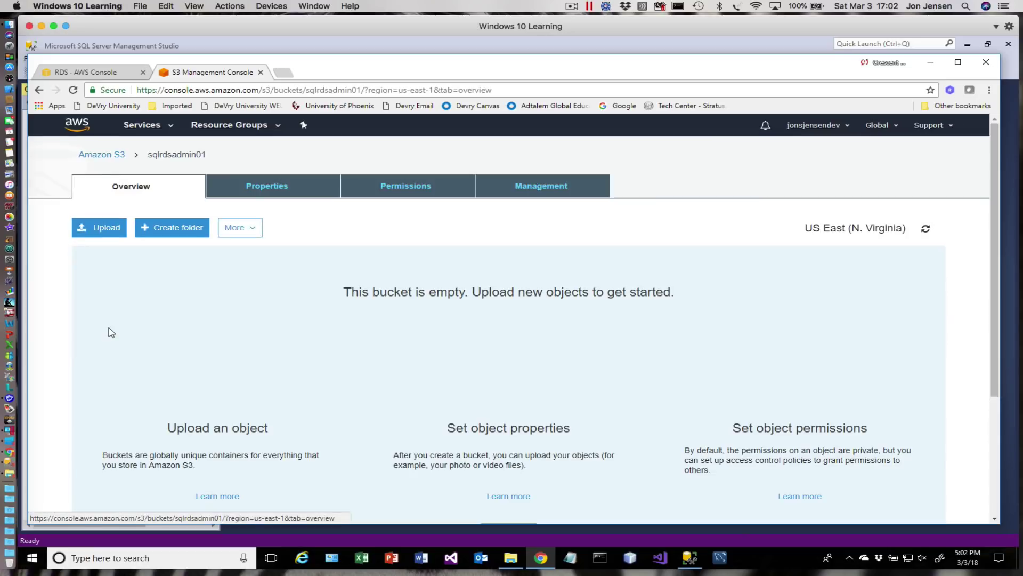
click(96, 228)
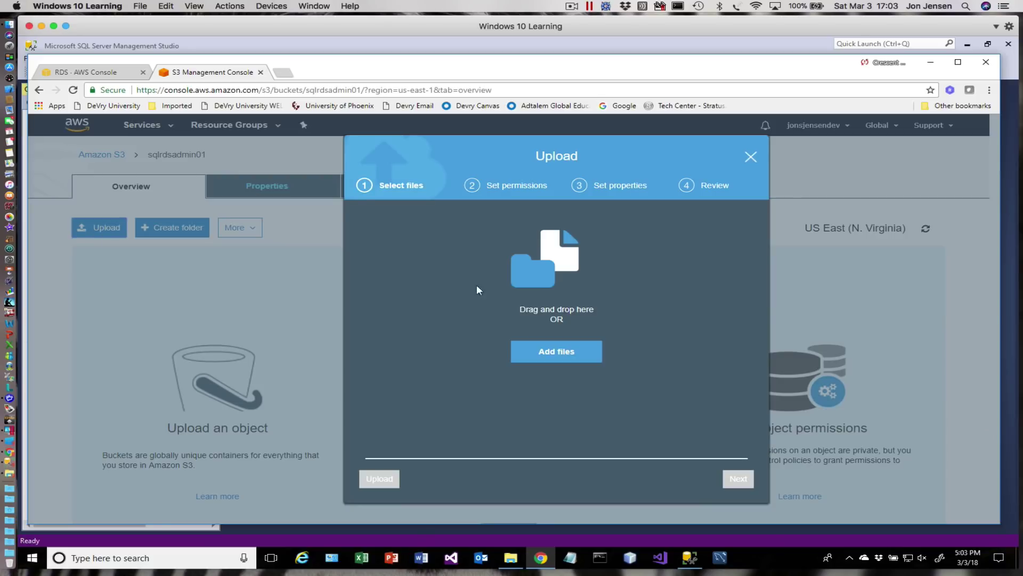
click(555, 350)
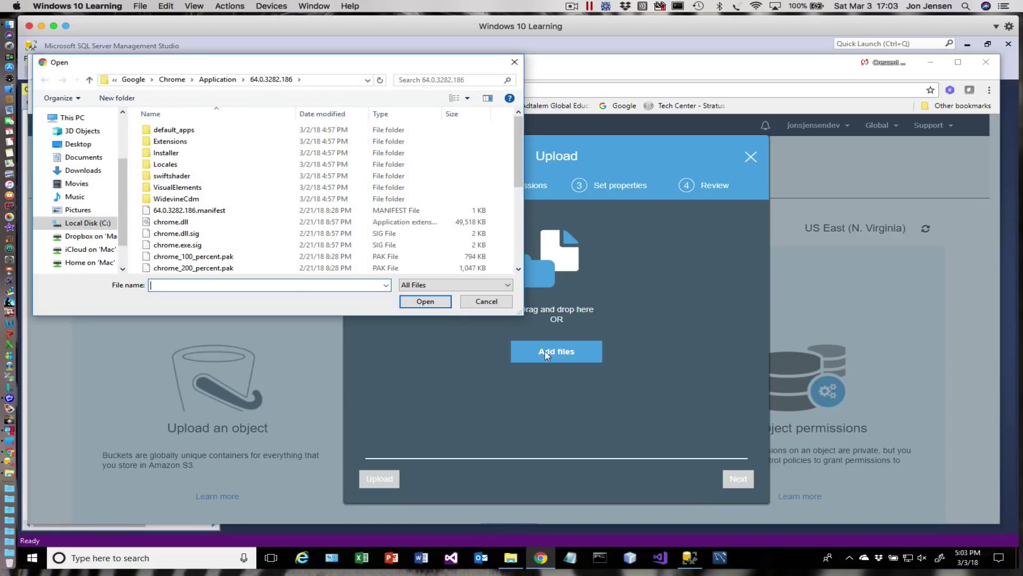
click(87, 222)
scroll(201, 235, down, 3)
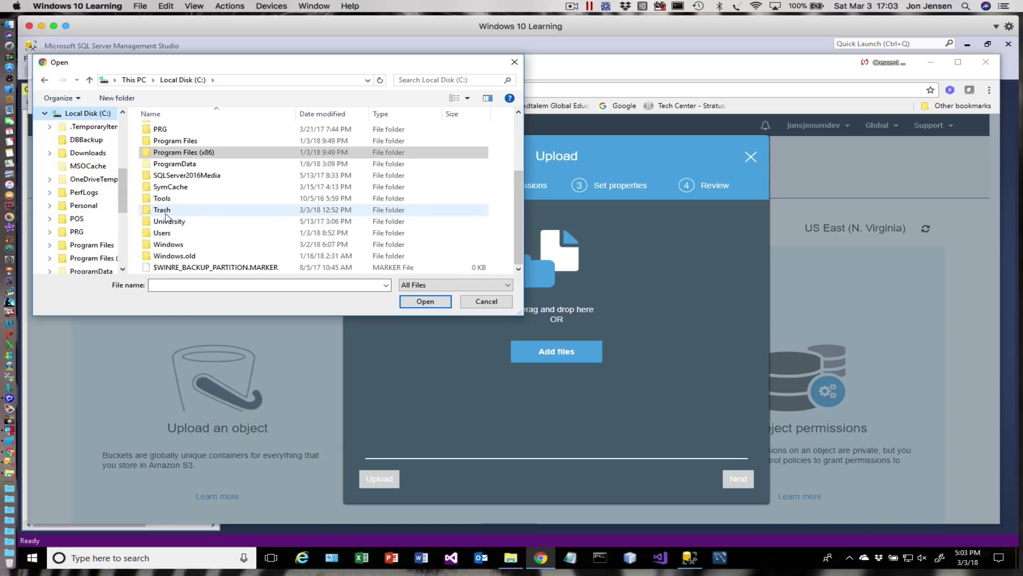
double_click(166, 212)
double_click(194, 133)
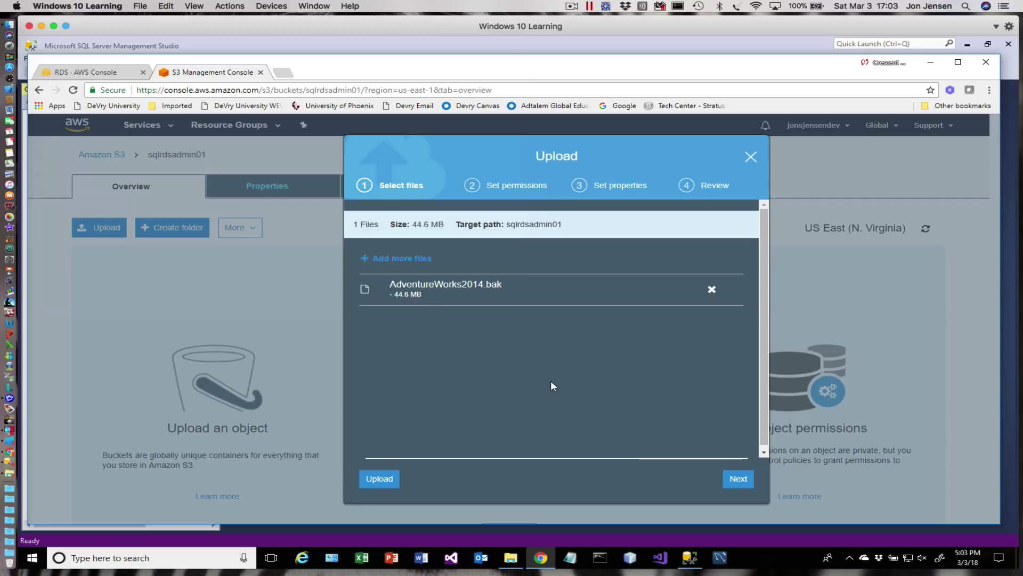
Accept the default permissions and properties for the backup file and upload it to the bucket.
click(738, 479)
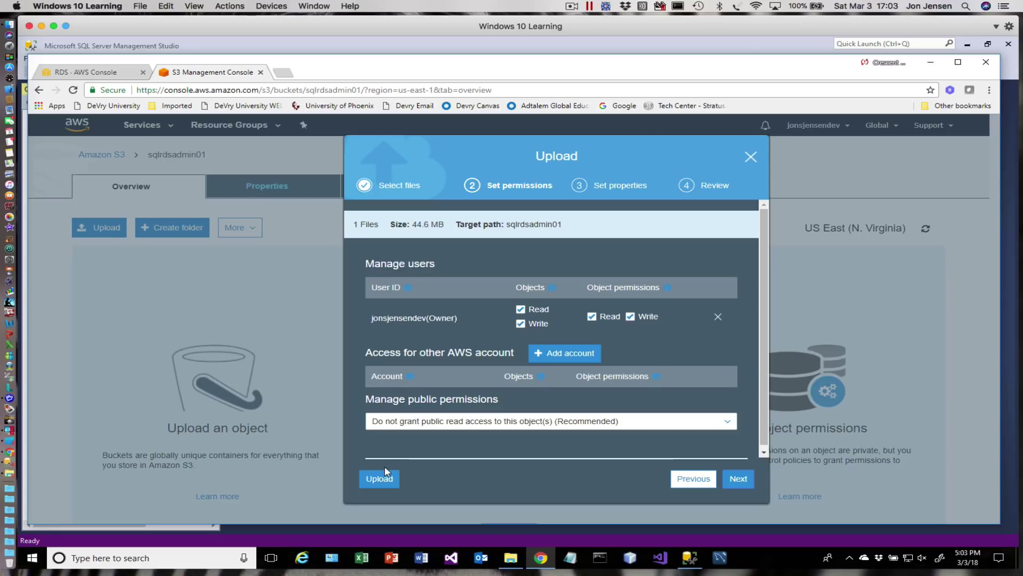
click(740, 480)
click(740, 480)
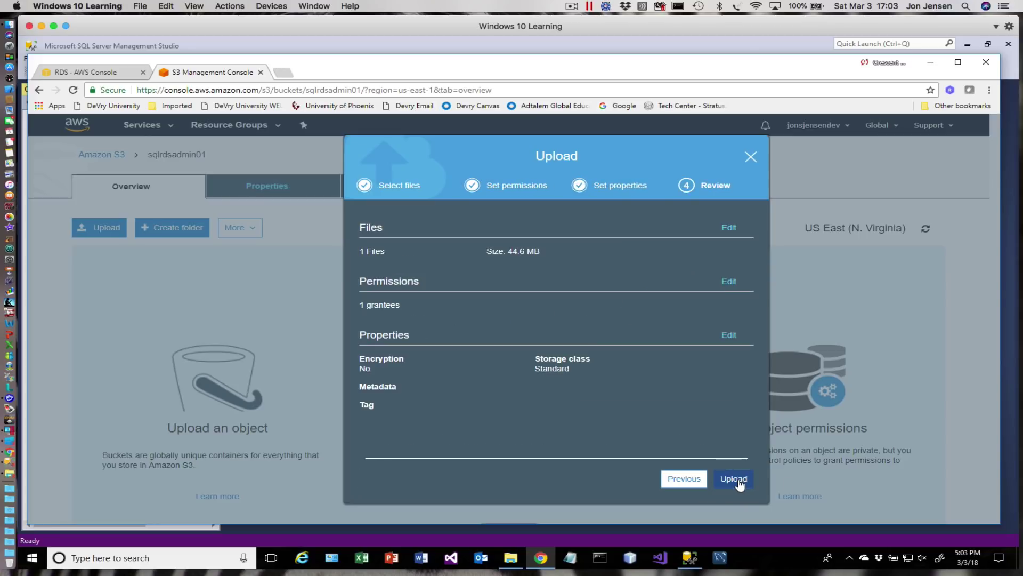
click(734, 479)
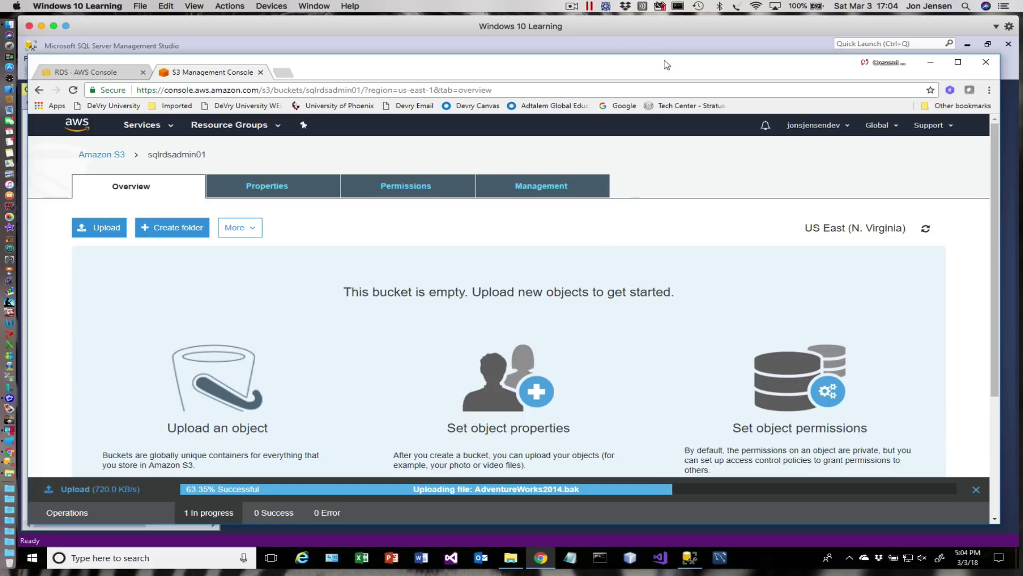
click(573, 6)
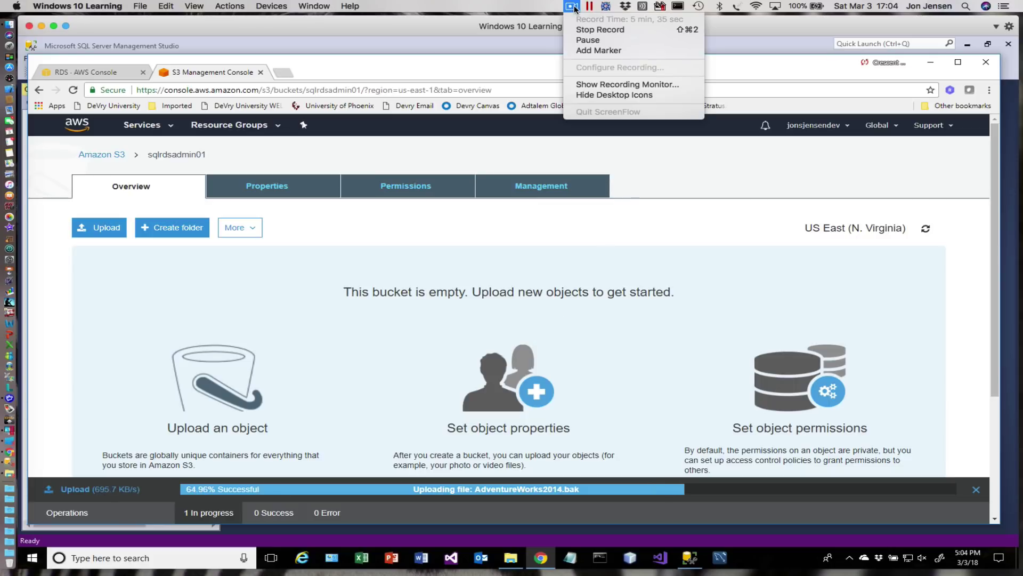
click(585, 41)
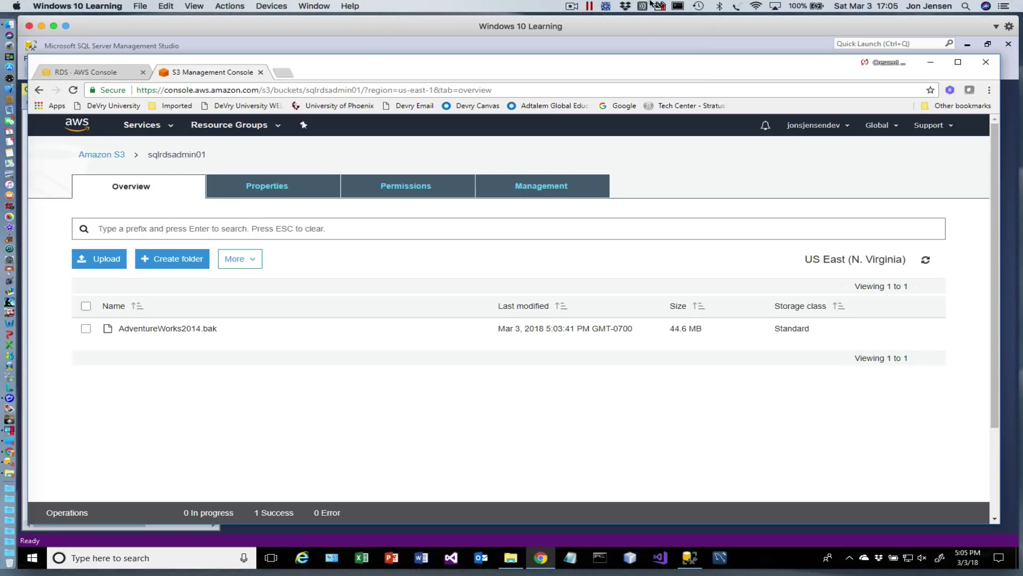
click(577, 8)
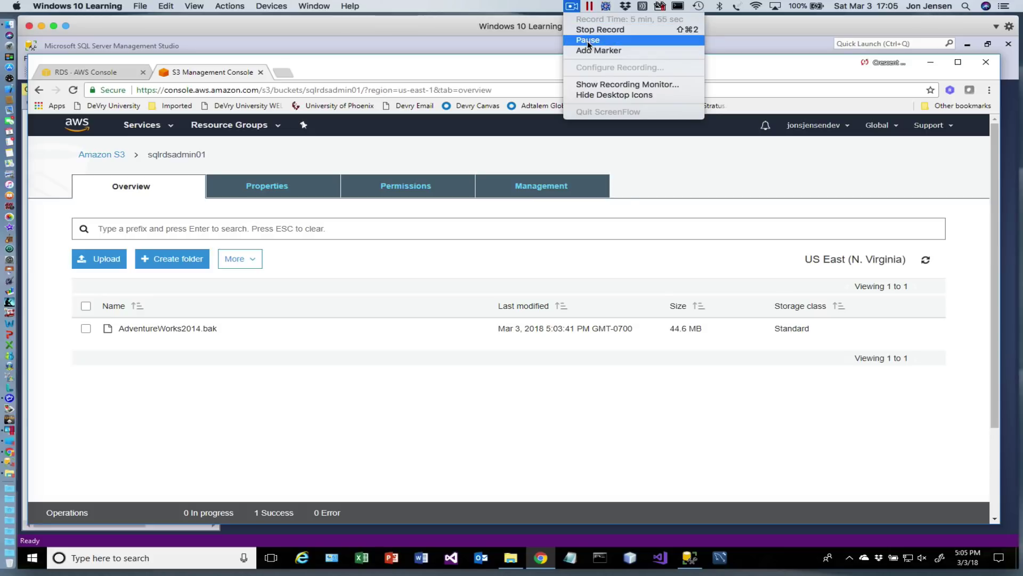
click(587, 40)
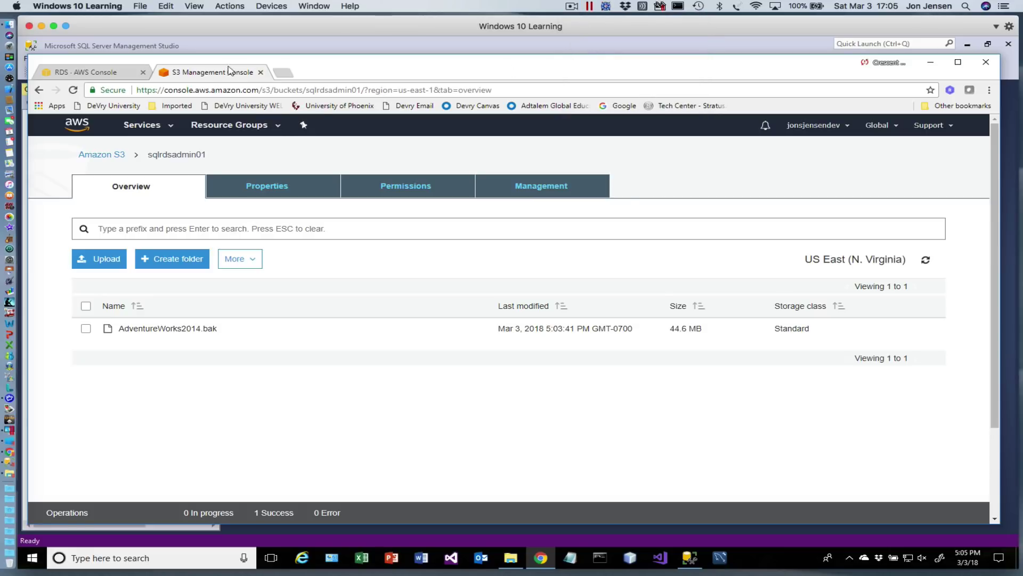
Close the S3 console, refresh the bucket list in the RDS option settings and choose sqlrdsadmin01 as the S3 bucket.
click(260, 72)
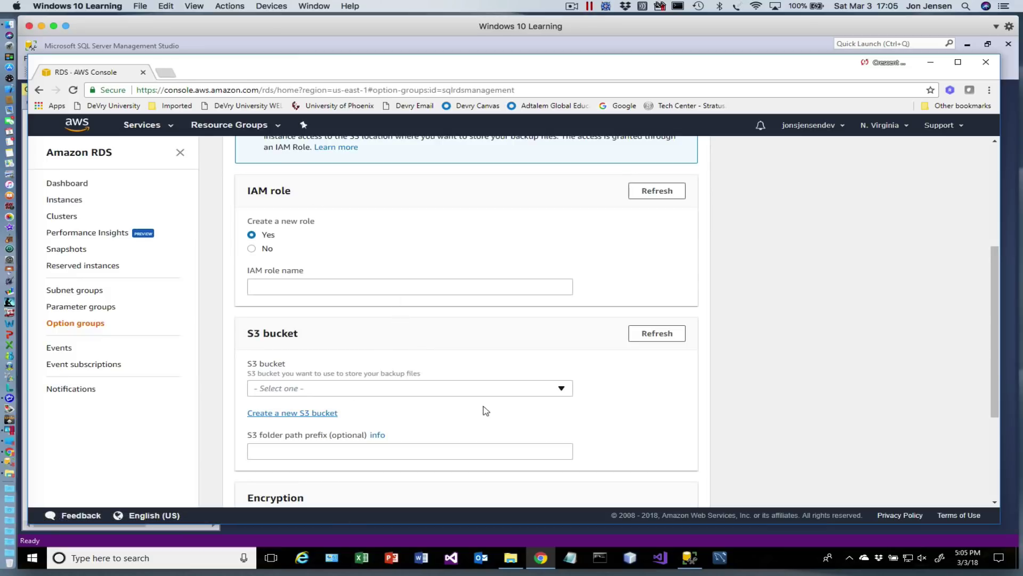
scroll(381, 348, down, 3)
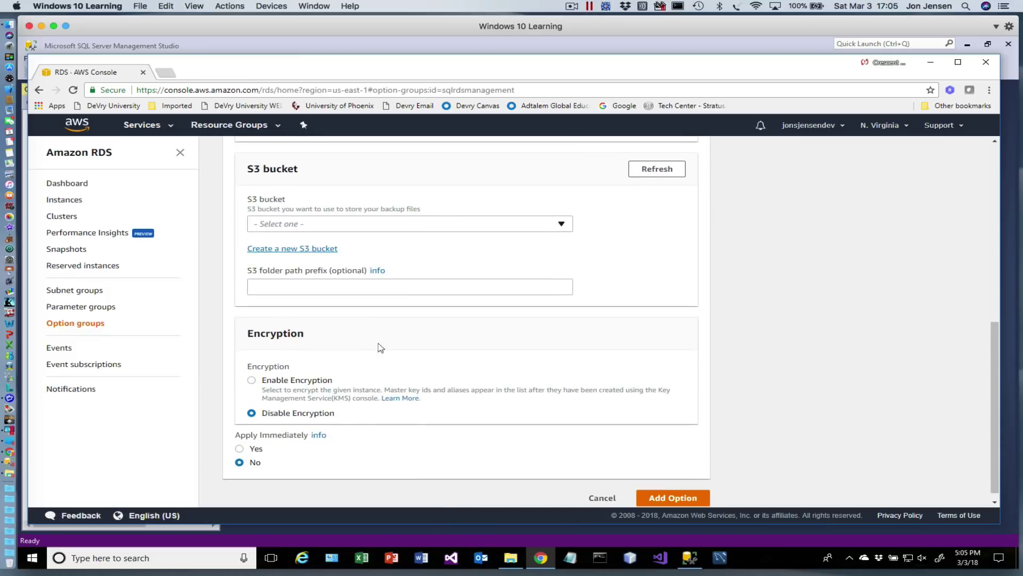
click(565, 227)
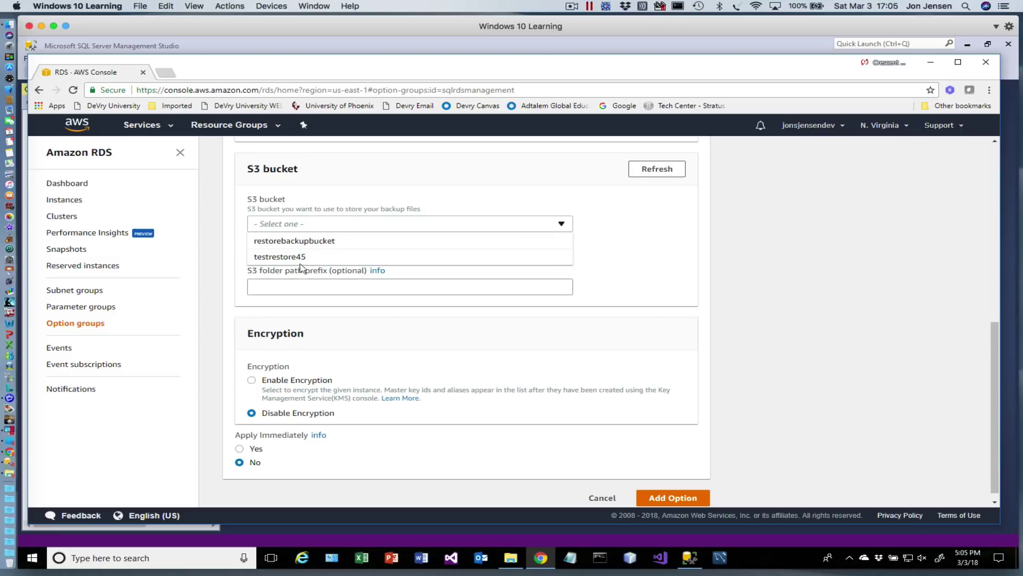
click(636, 231)
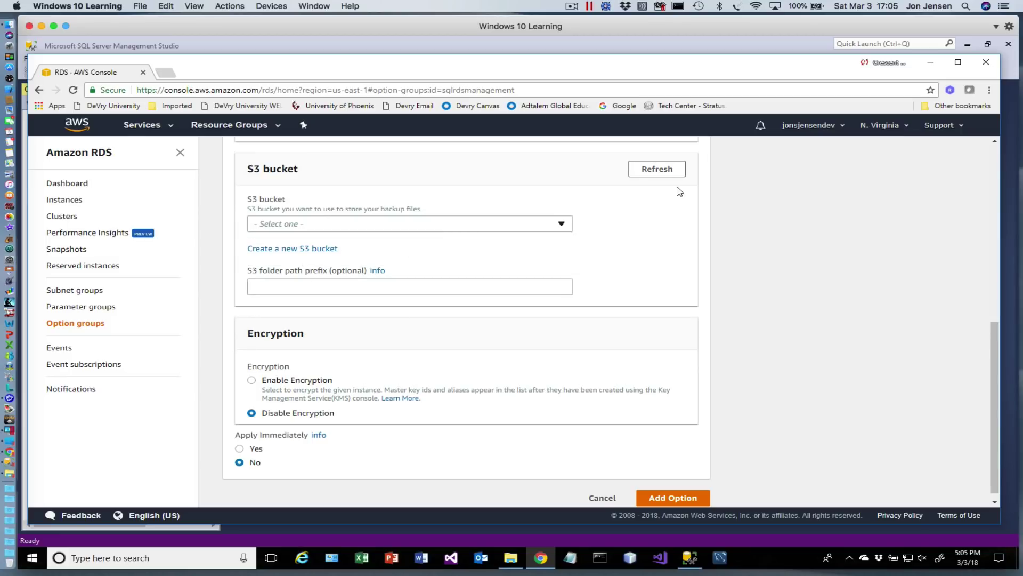
click(657, 170)
click(561, 225)
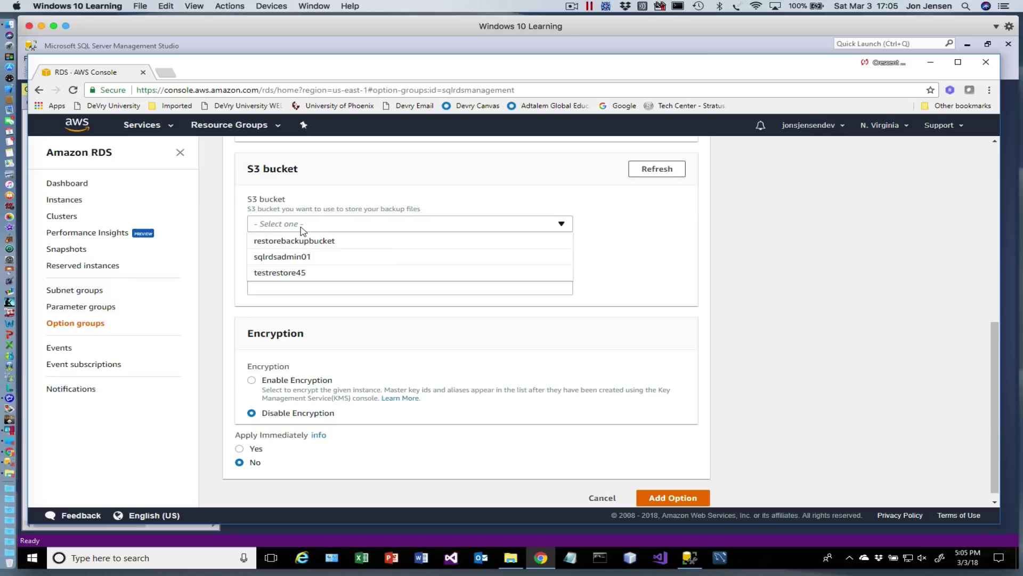
click(292, 259)
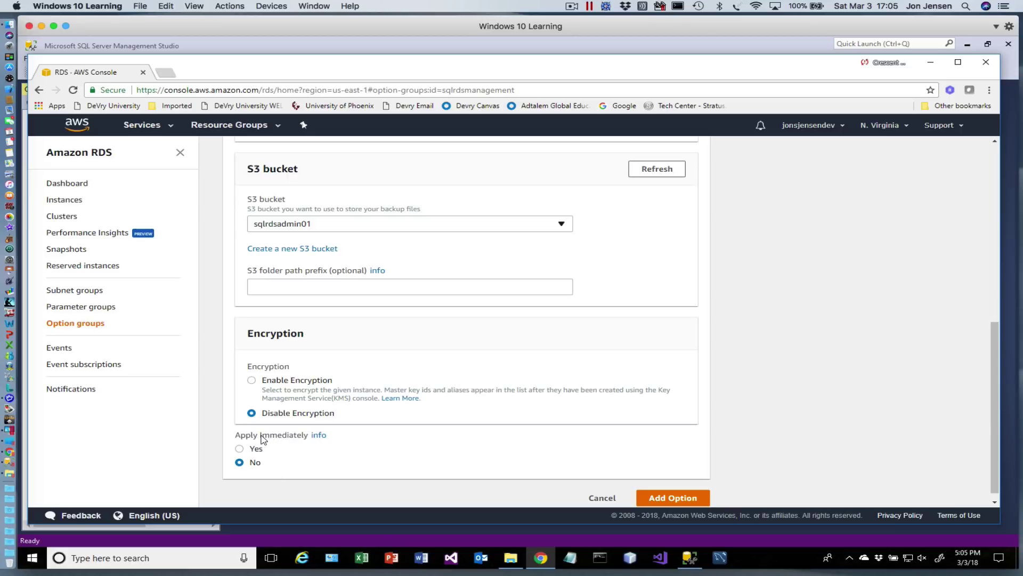
Add the SQLSERVER_BACKUP_RESTORE option to the group, applied immediately and with a new IAM role named SQLRDSIAM.
click(240, 449)
click(673, 497)
scroll(754, 378, down, 1)
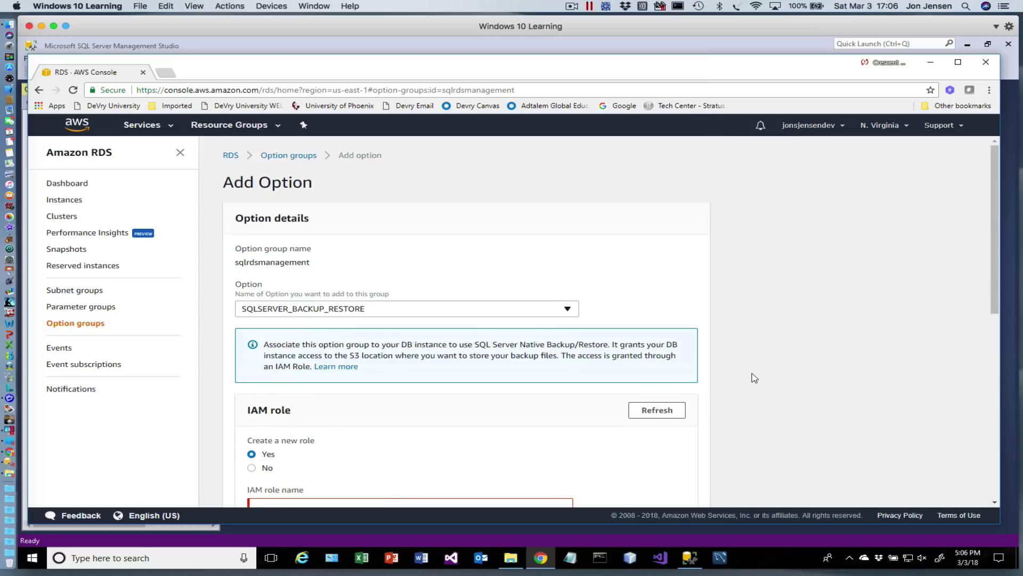
scroll(753, 377, down, 4)
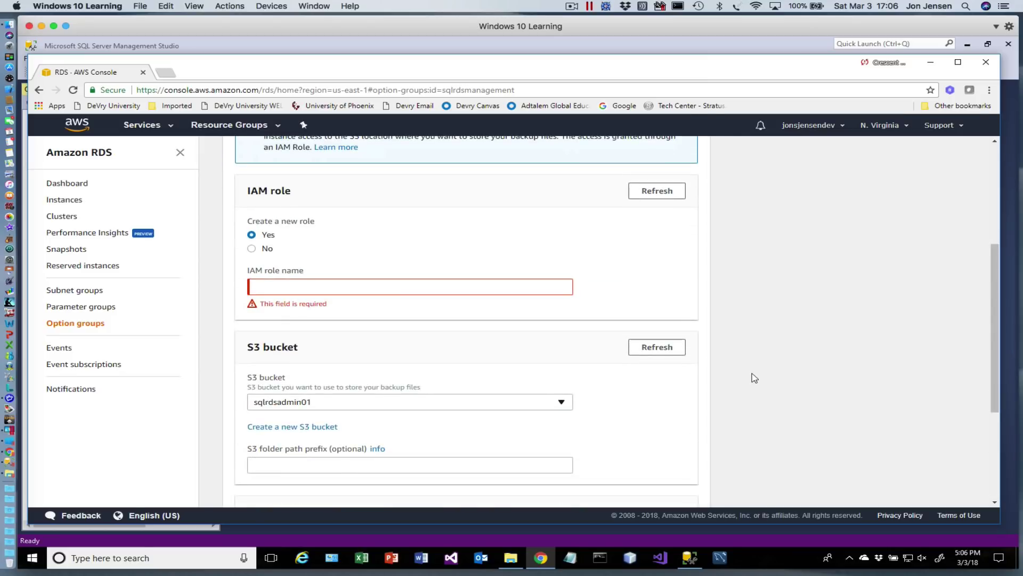
click(286, 288)
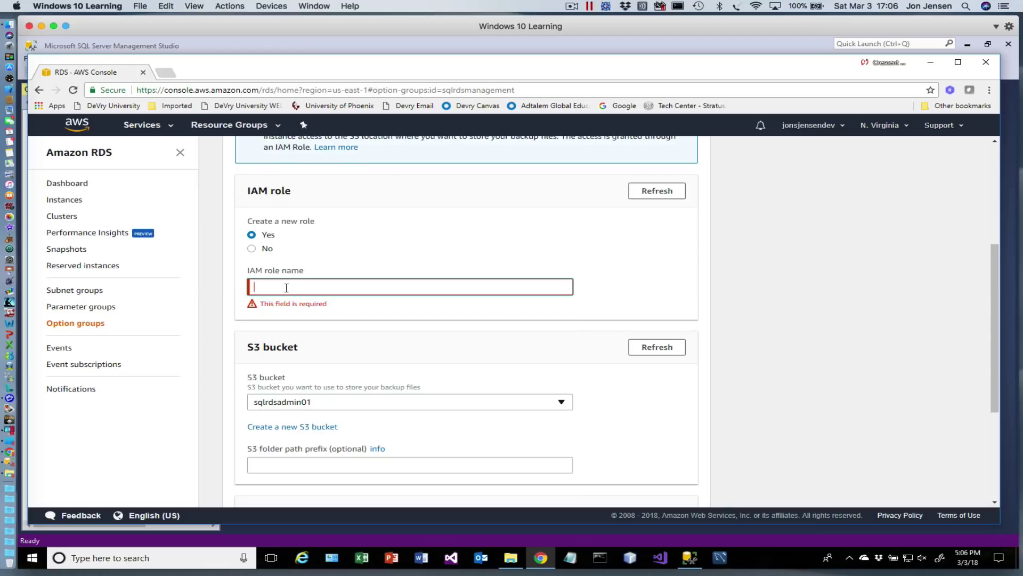
text(SQLRDSIAM)
scroll(455, 366, down, 4)
click(671, 483)
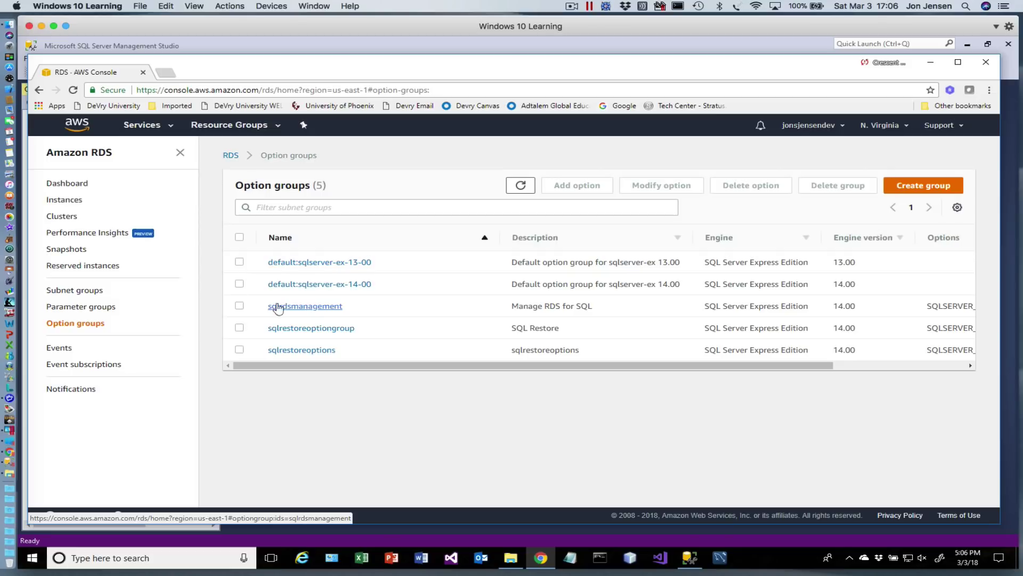
Open the awsrds database instance and start modifying it.
click(64, 200)
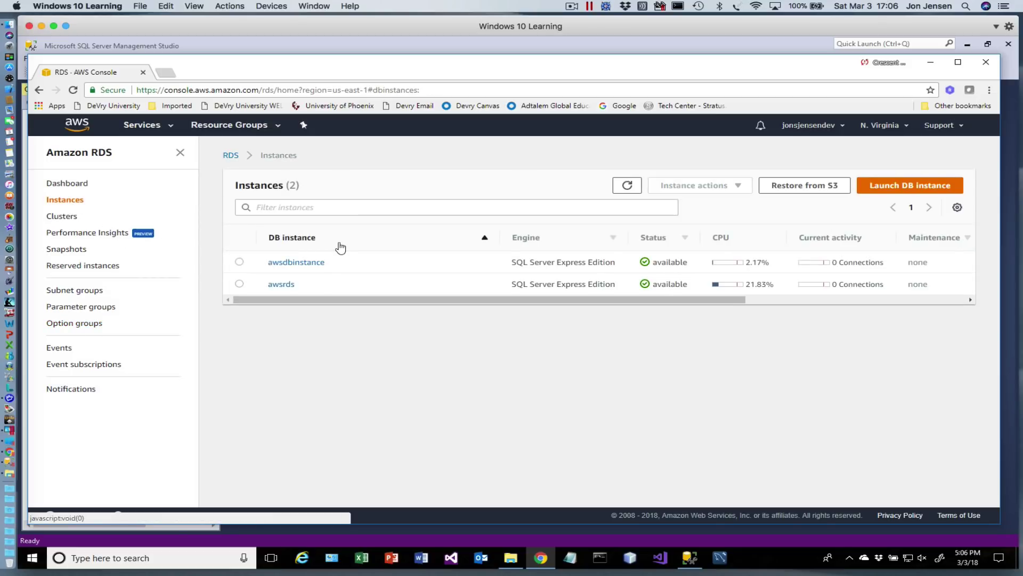
click(287, 286)
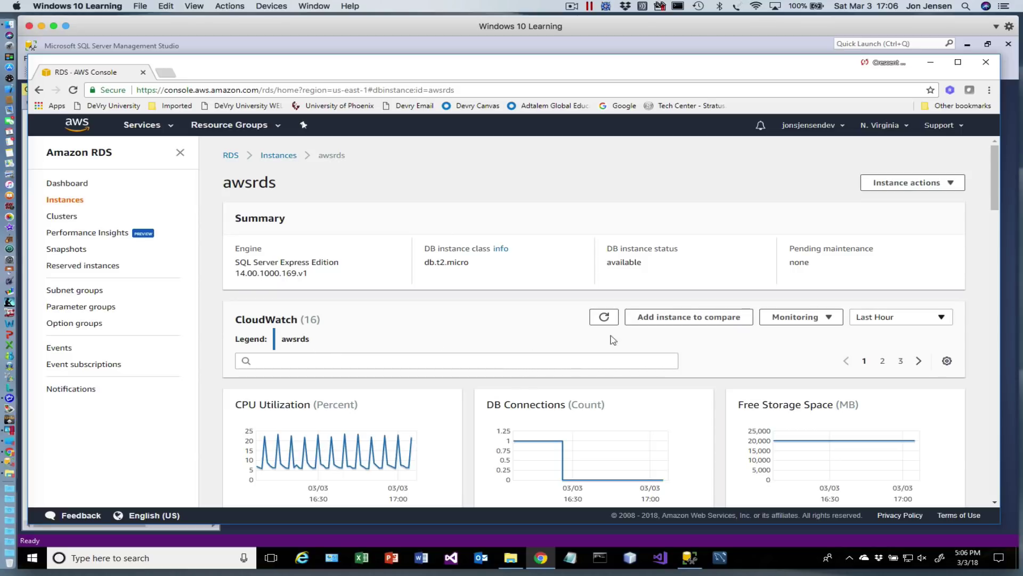
click(941, 187)
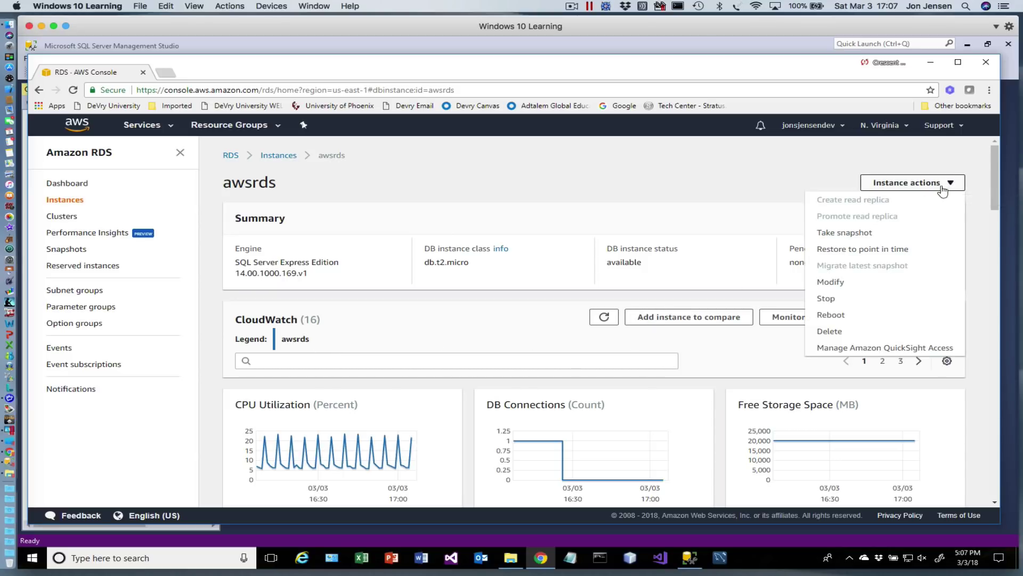
click(830, 282)
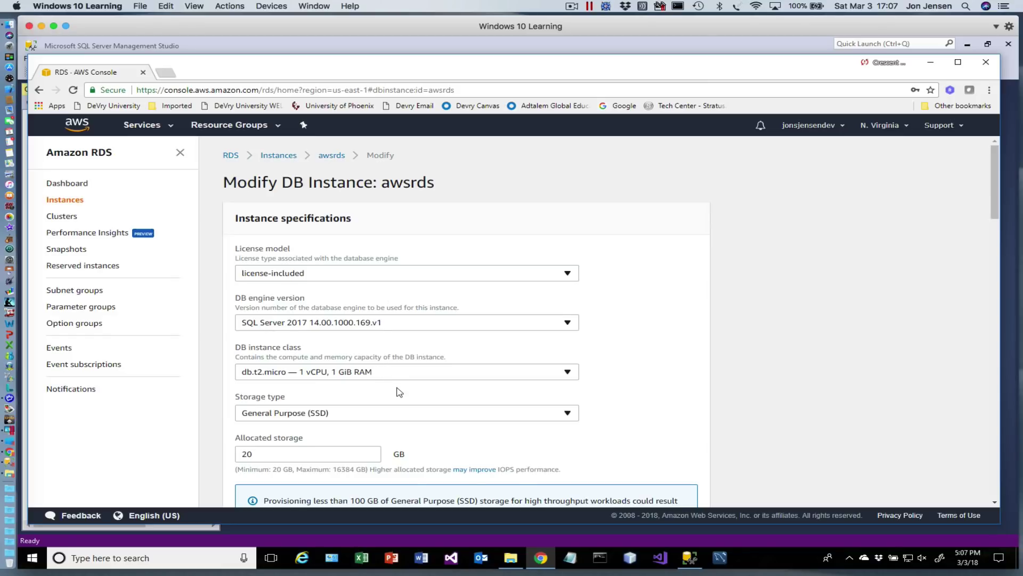
Review the awsrds modification settings from instance specifications through database options, backup, monitoring and maintenance.
scroll(399, 391, down, 3)
scroll(399, 392, down, 6)
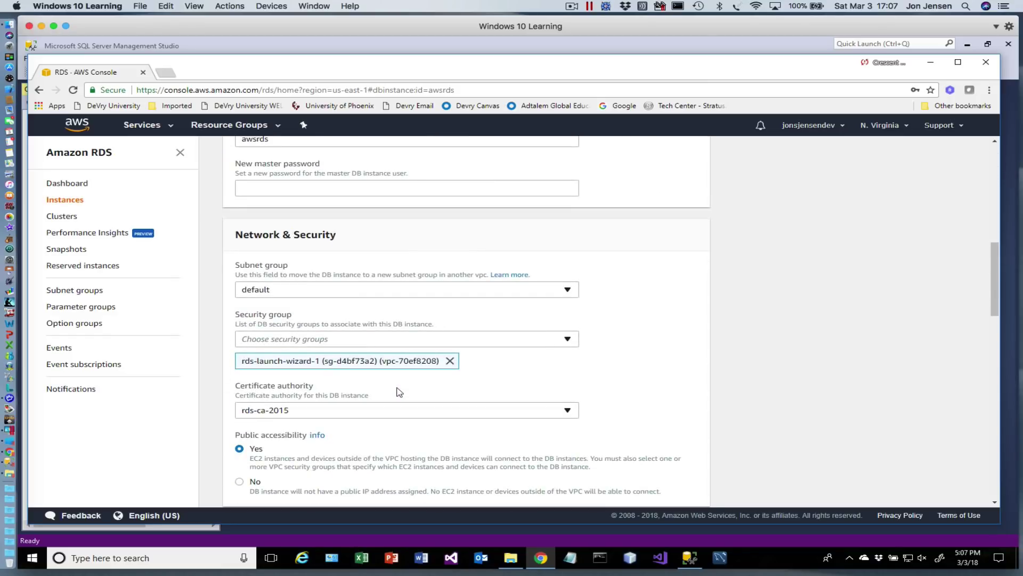
scroll(399, 392, up, 4)
scroll(399, 392, up, 5)
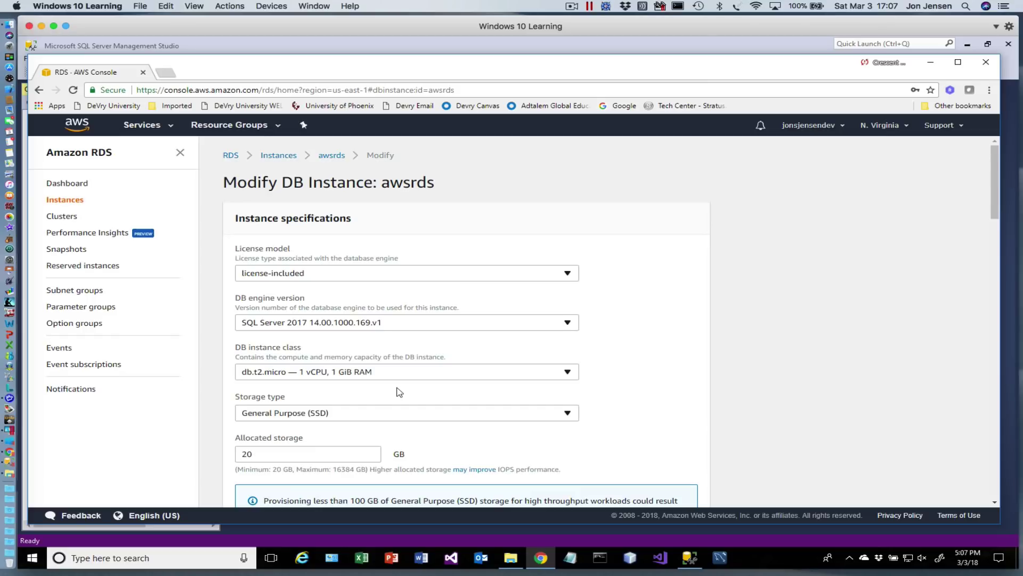
scroll(399, 392, down, 2)
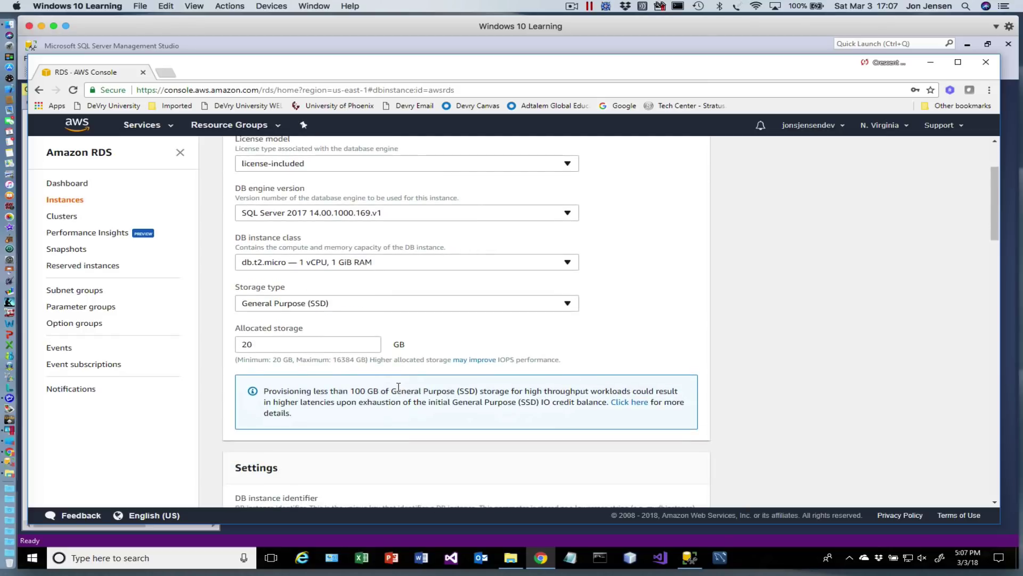
scroll(399, 388, down, 5)
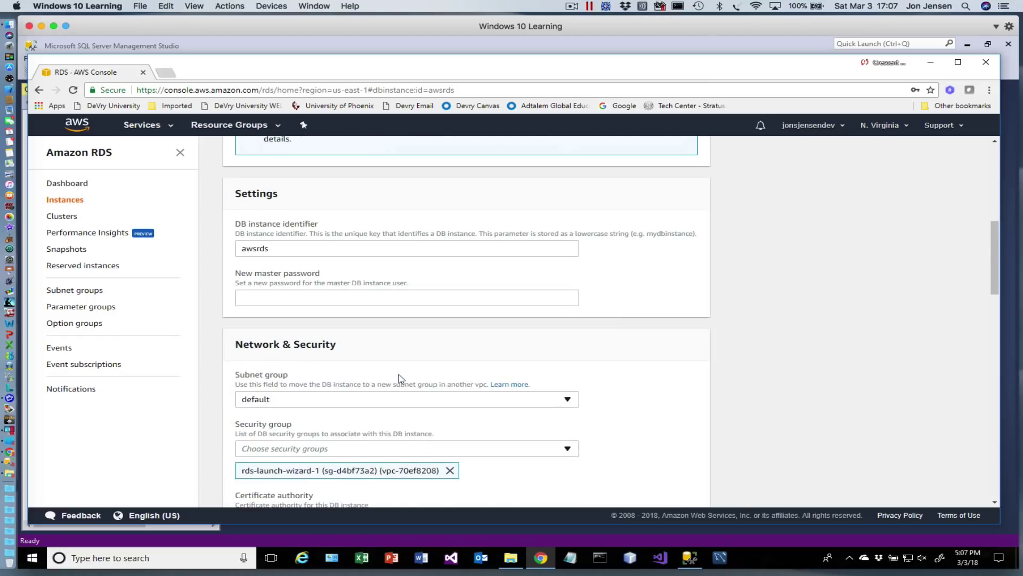
scroll(402, 379, down, 3)
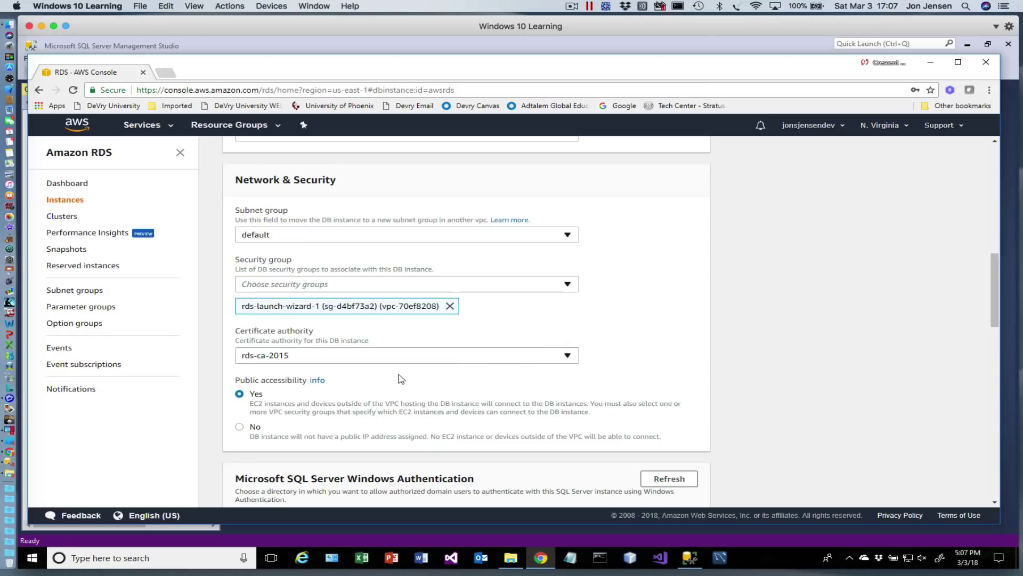
scroll(400, 376, down, 6)
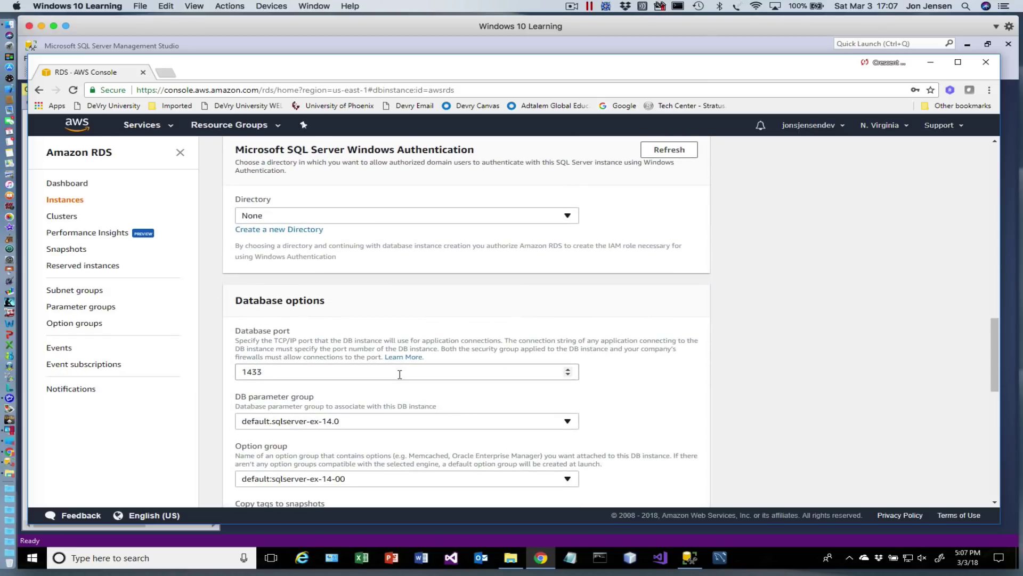
scroll(400, 374, down, 6)
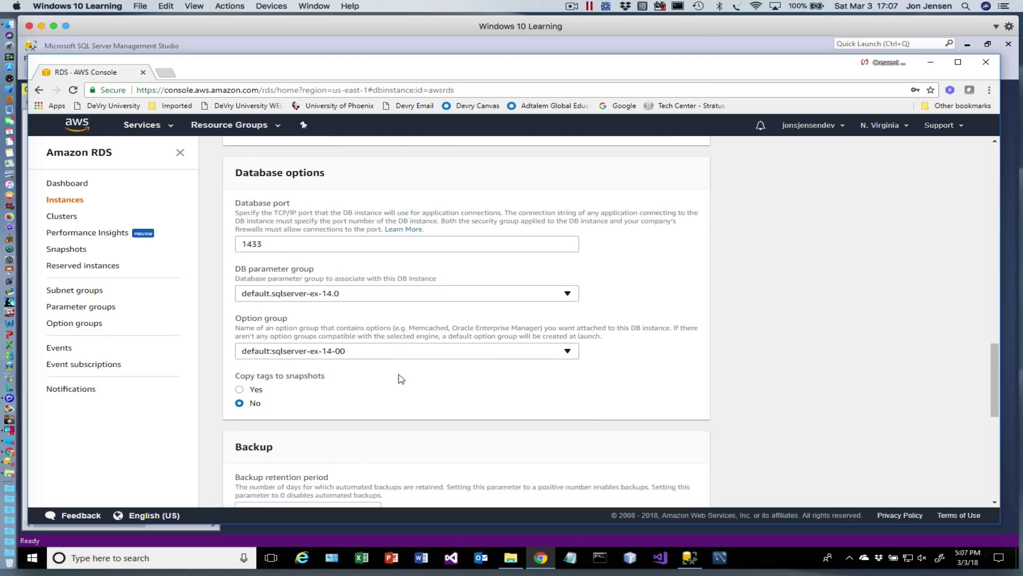
scroll(401, 378, down, 4)
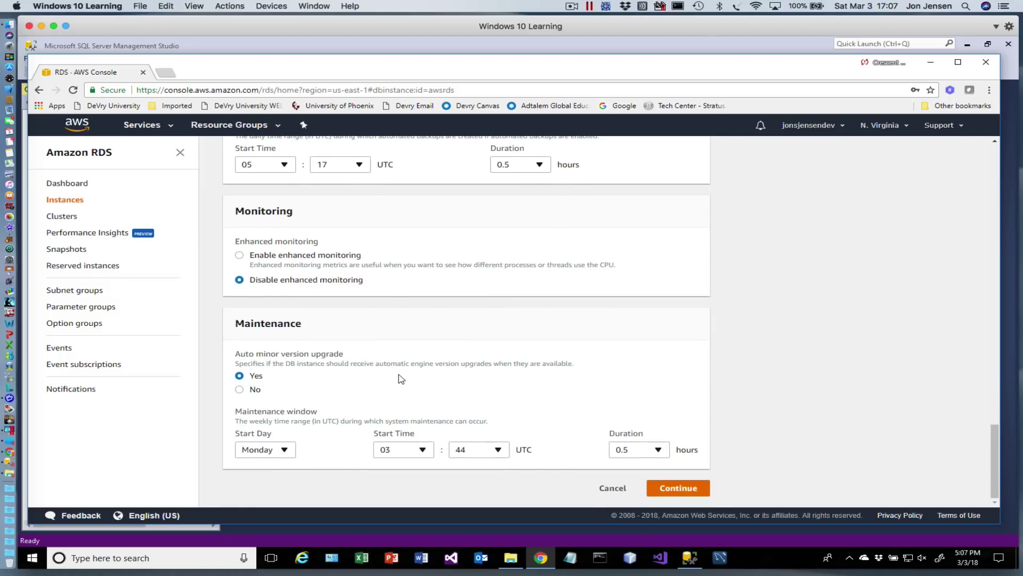
scroll(401, 379, up, 20)
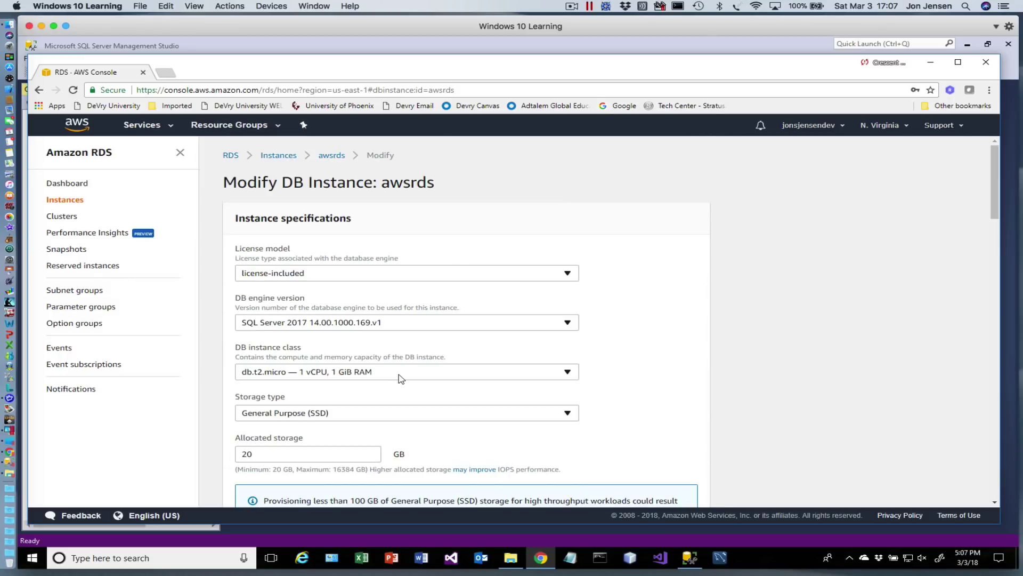
Set the option group of the awsrds instance to sqlrdsmanagement in its database options.
scroll(401, 379, down, 2)
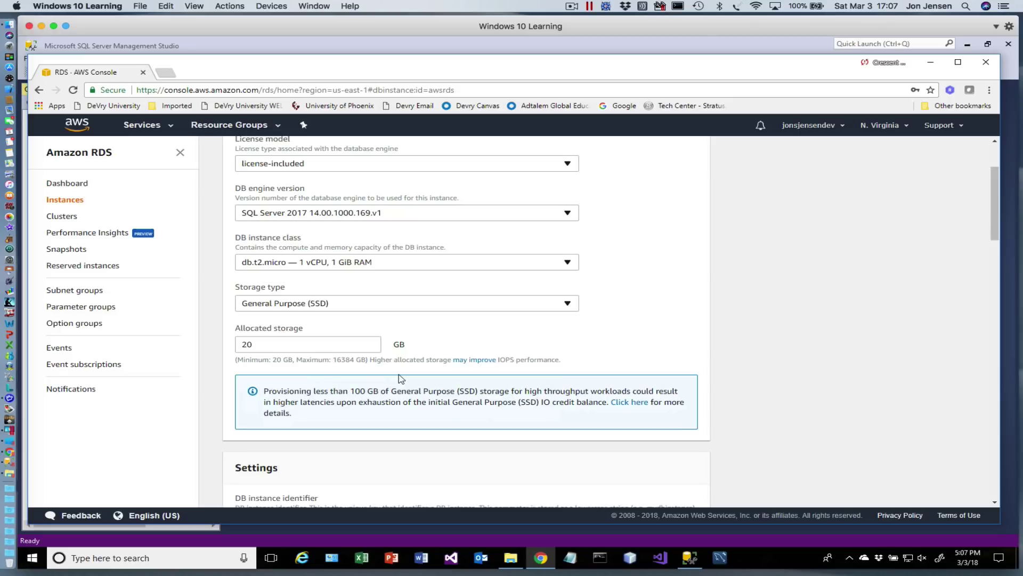
scroll(380, 344, down, 6)
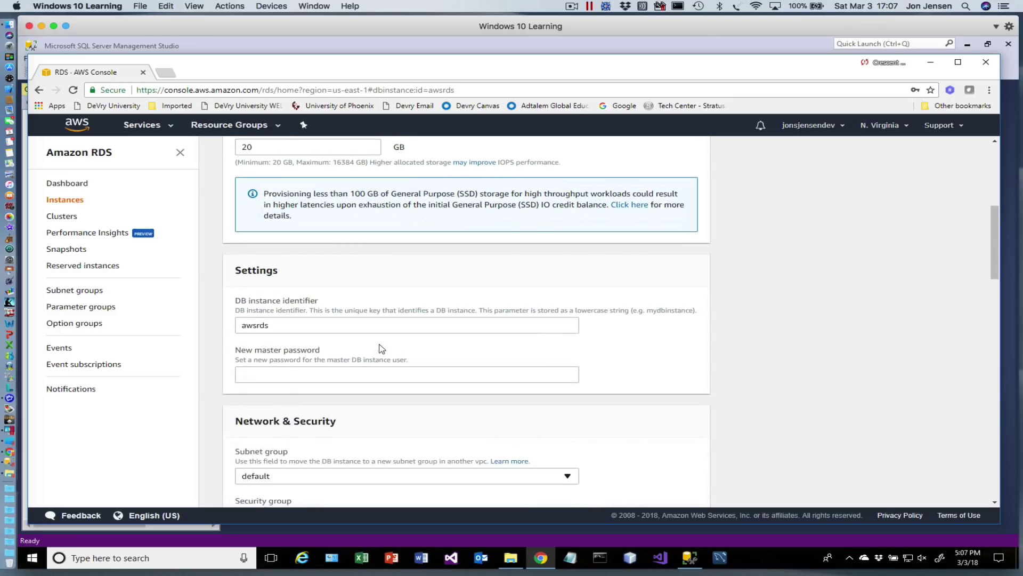
scroll(380, 344, down, 2)
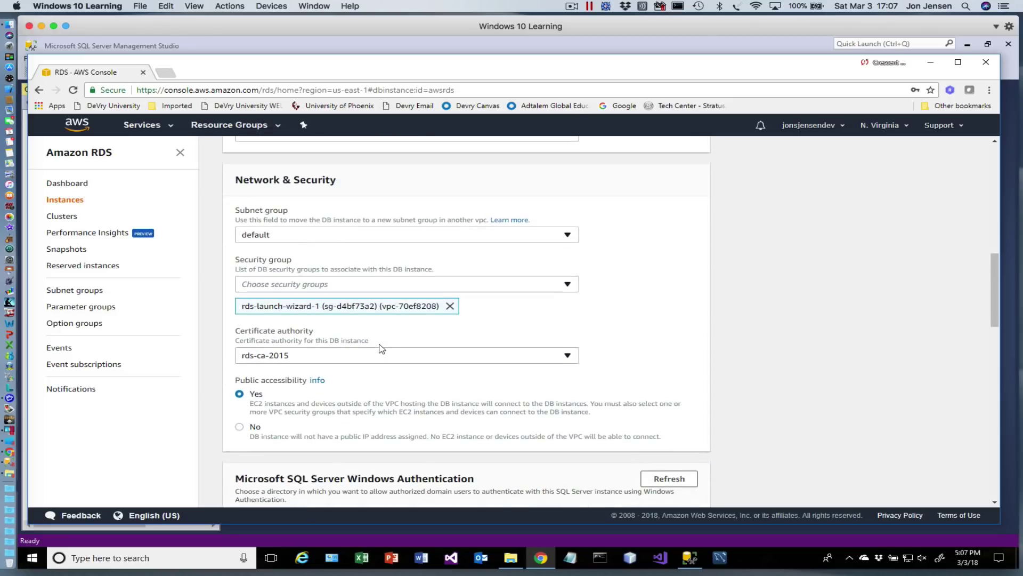
scroll(382, 348, down, 1)
scroll(382, 348, down, 3)
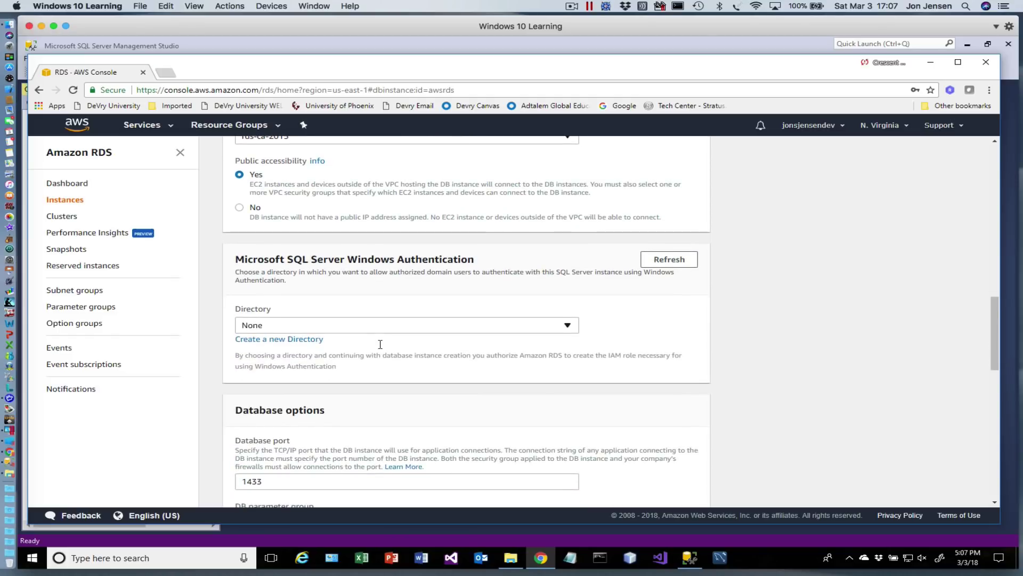
scroll(382, 348, down, 3)
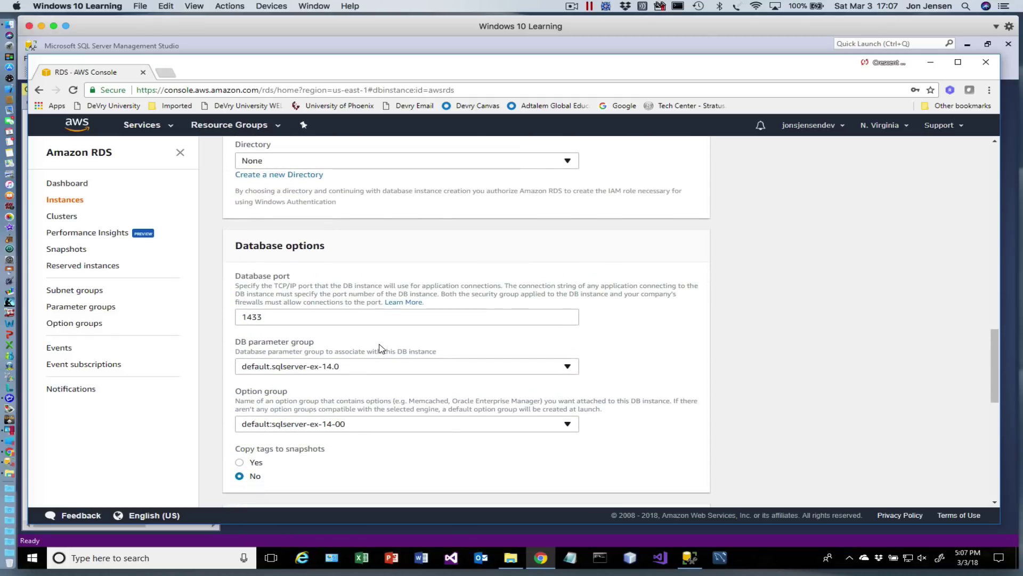
scroll(381, 349, down, 2)
scroll(381, 349, down, 2)
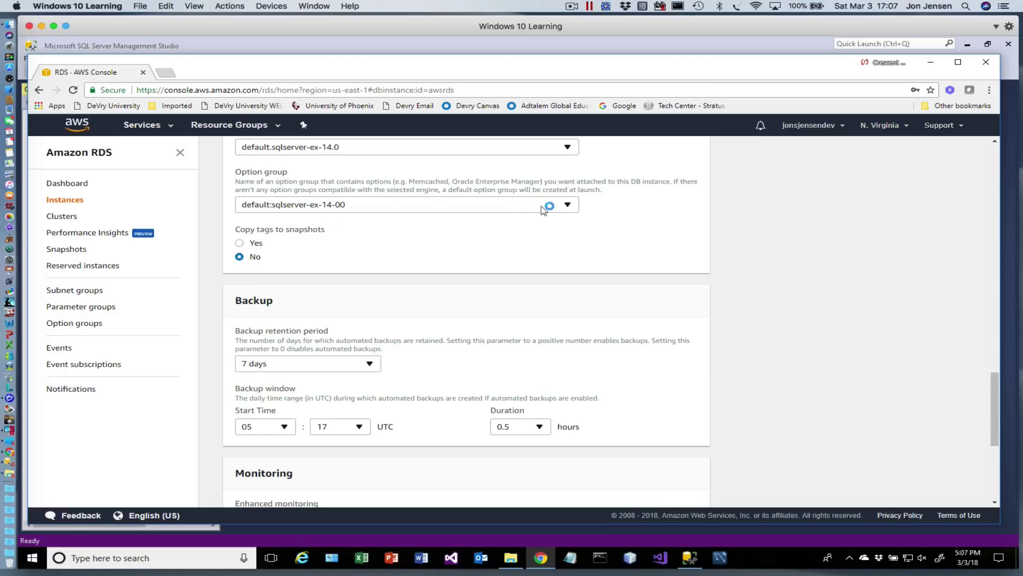
click(568, 208)
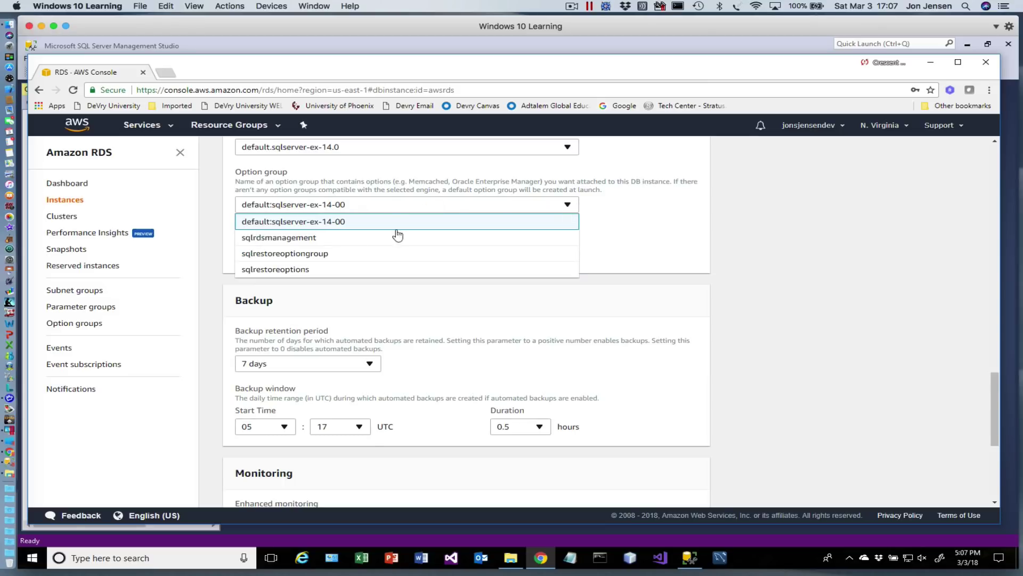
click(268, 241)
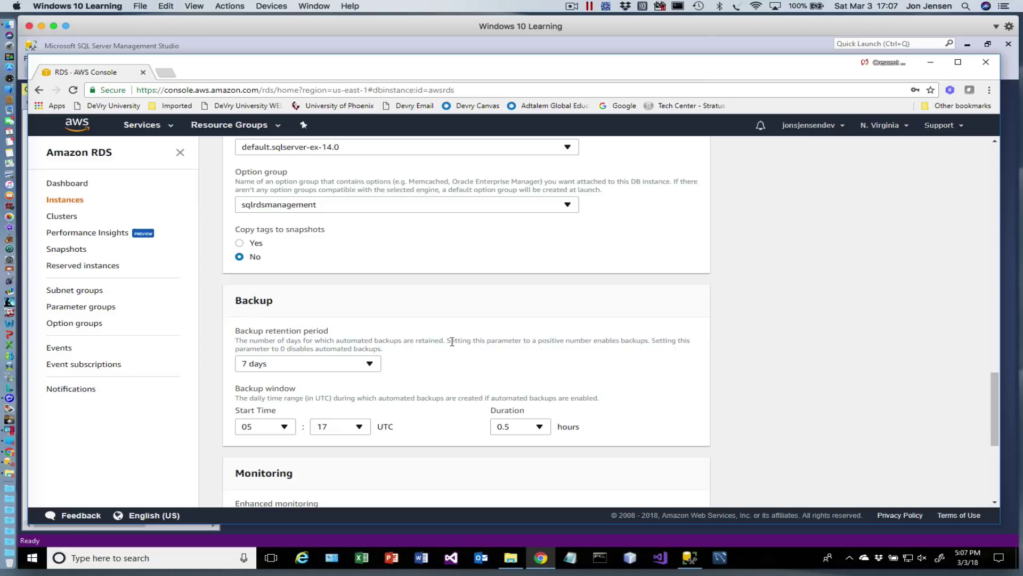
Continue to the summary of modifications and submit the awsrds option group change, scheduled to apply immediately.
scroll(906, 378, down, 5)
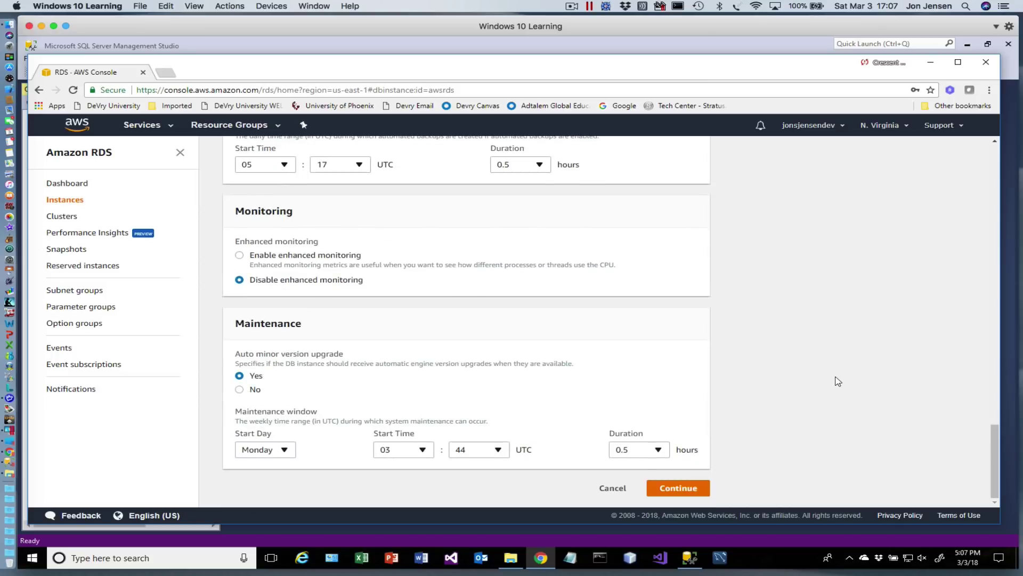
click(688, 490)
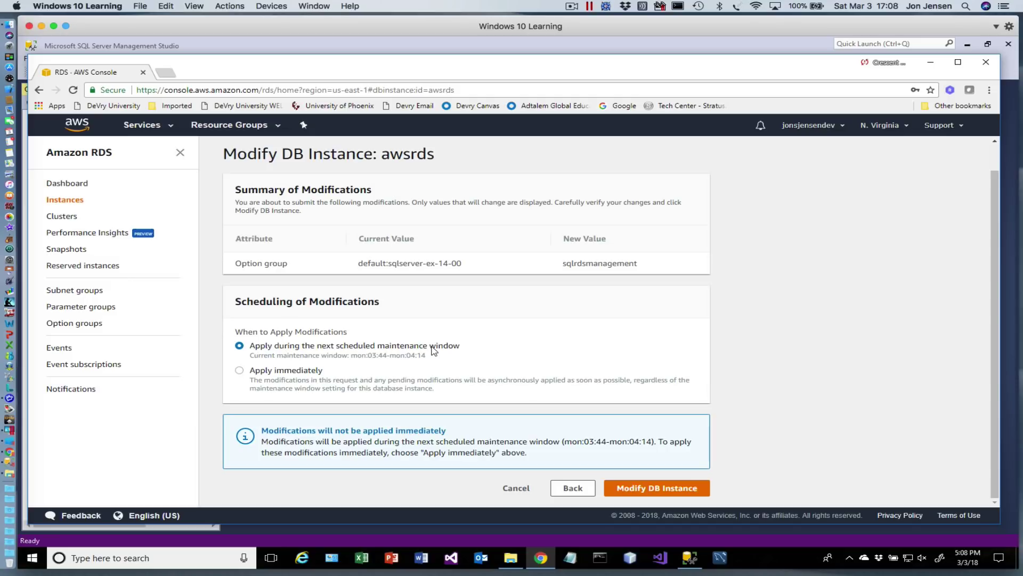
click(239, 370)
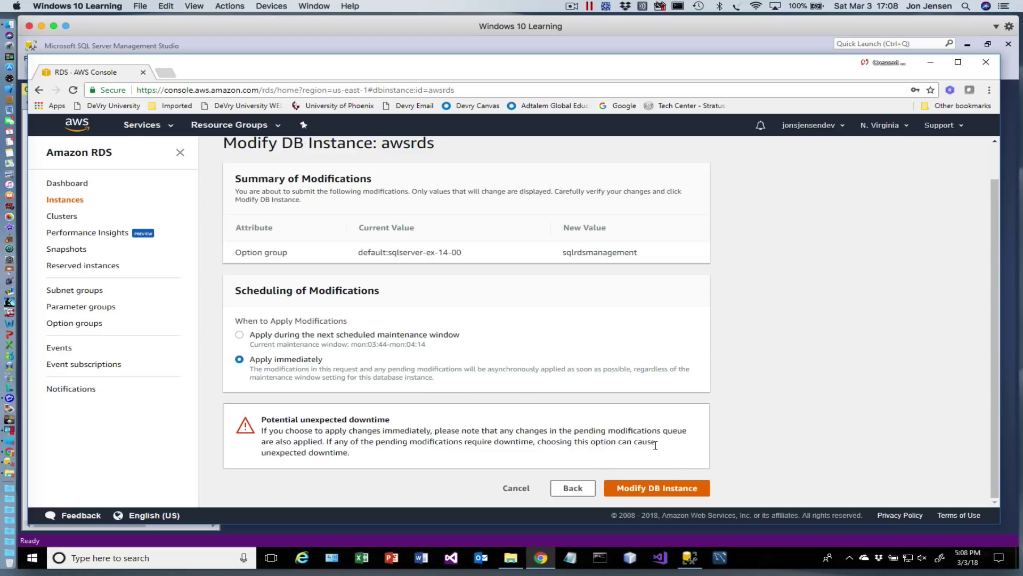
click(647, 490)
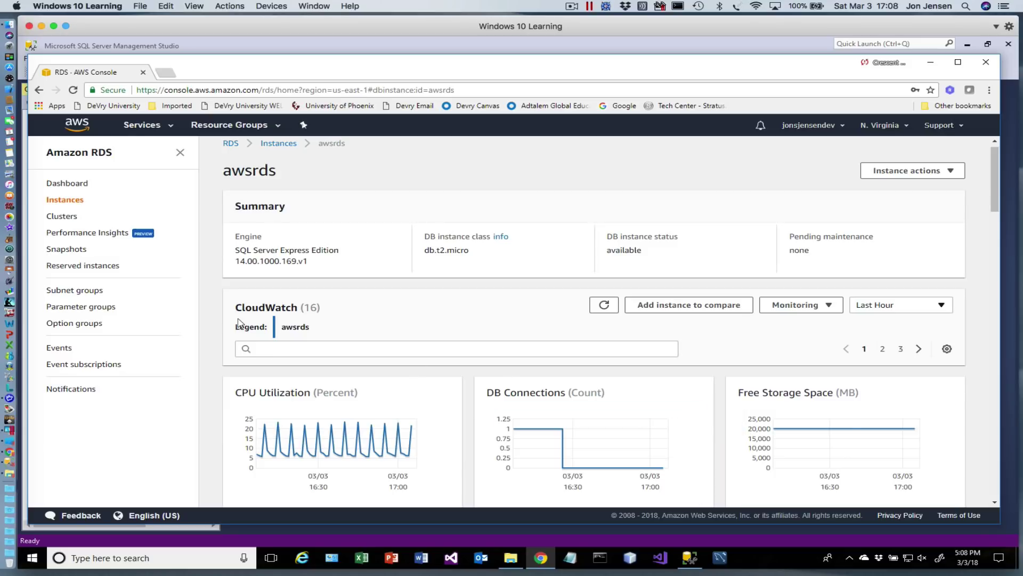
Check the instance statuses in the RDS instance list, and switch to SQL Server Management Studio to view the connected awsrds server.
click(68, 204)
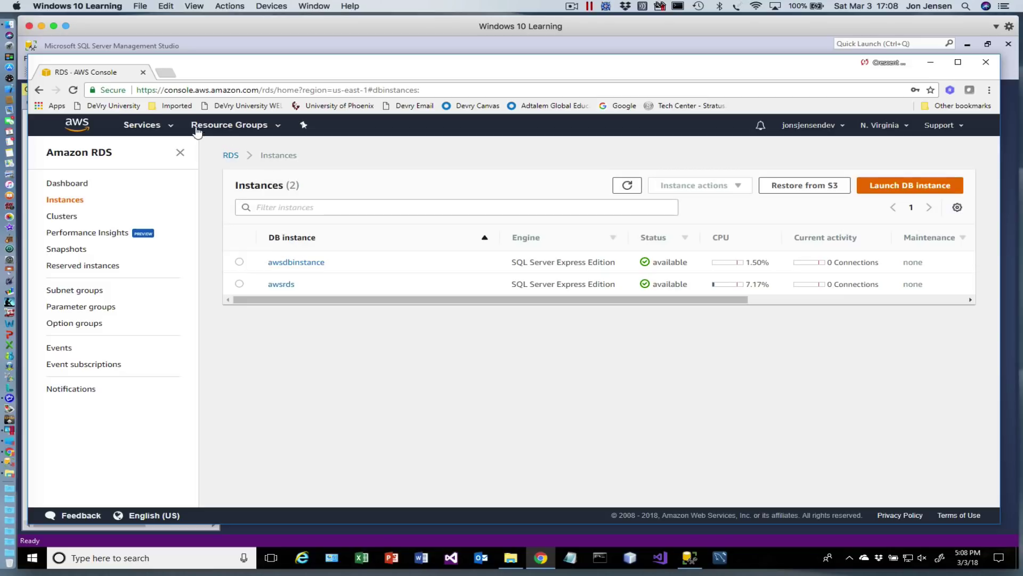
click(318, 263)
click(689, 557)
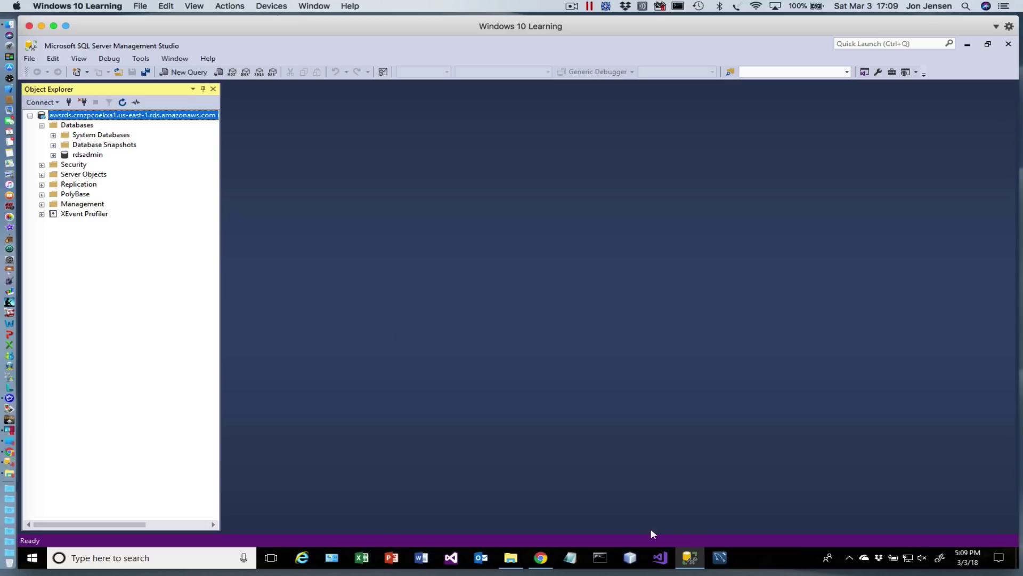
Switch back to the AWS console, inspect the contents and properties of the sqlrdsadmin01 S3 bucket, and return to the bucket list.
mouse_move(542, 558)
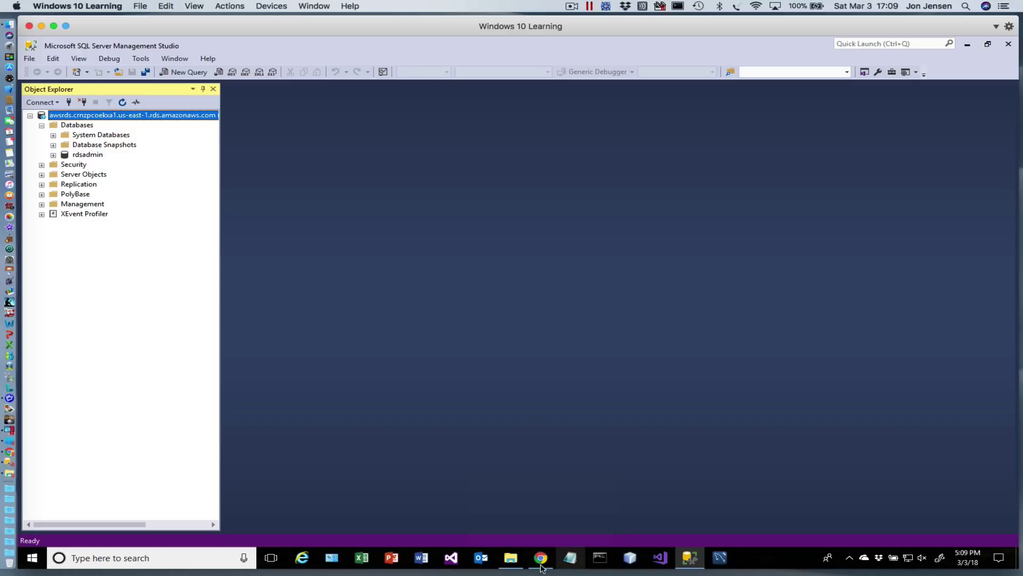
click(542, 559)
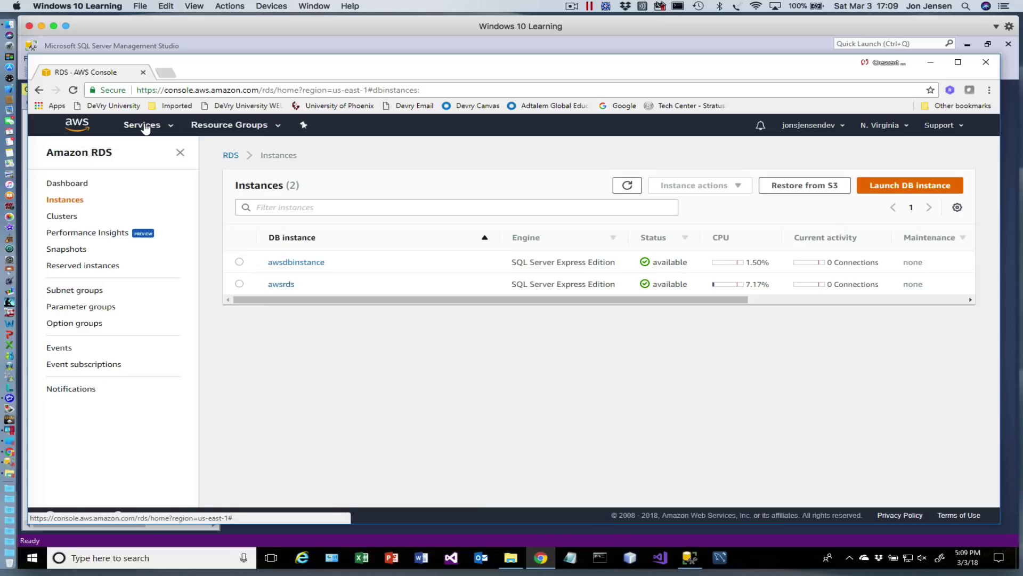
click(78, 125)
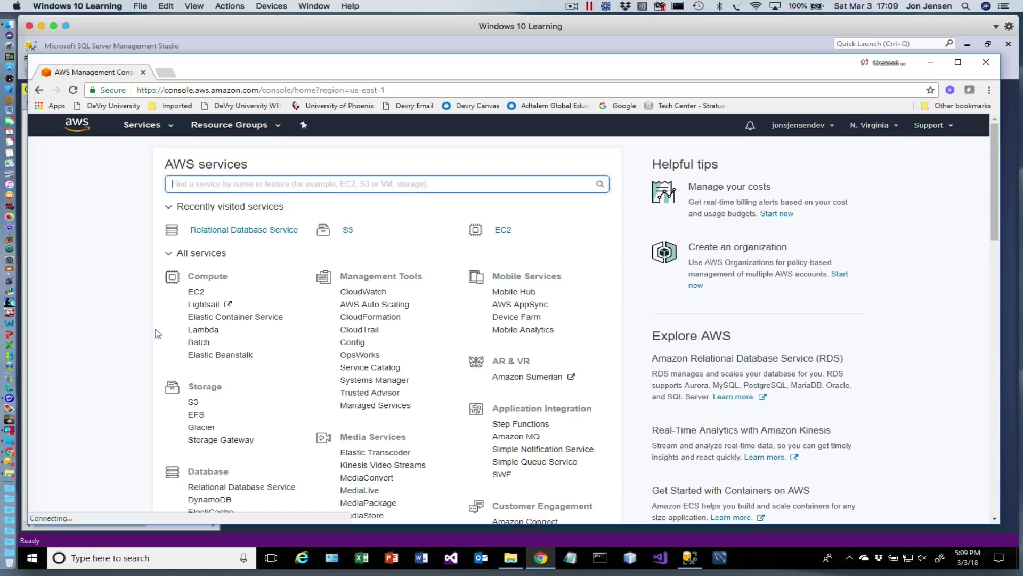
click(194, 402)
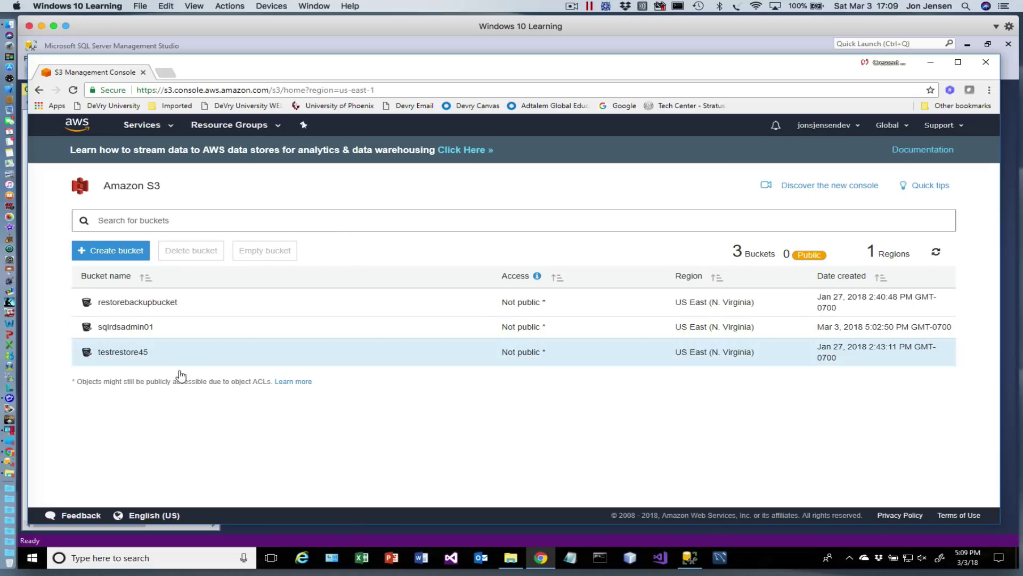
click(122, 326)
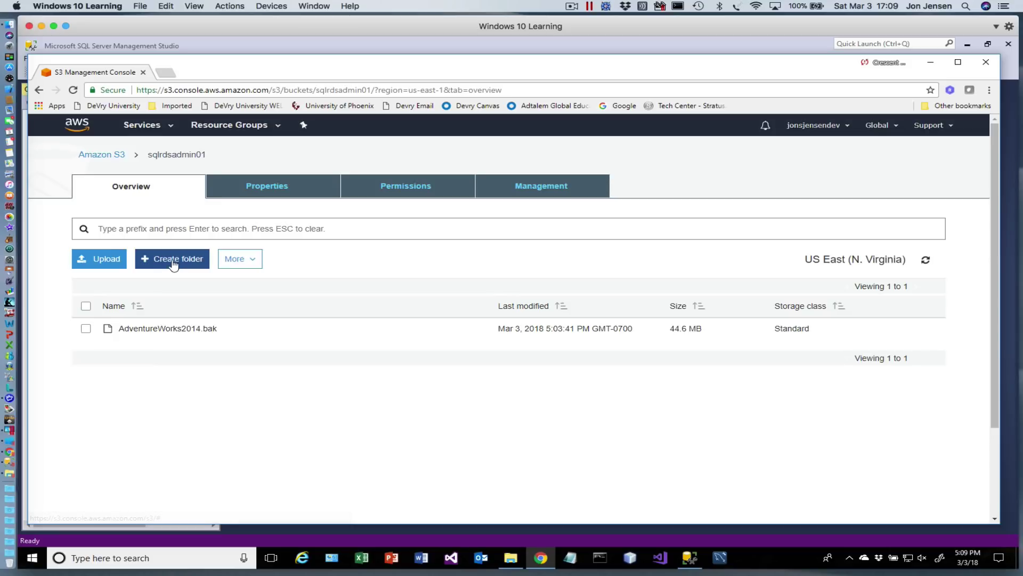
click(266, 189)
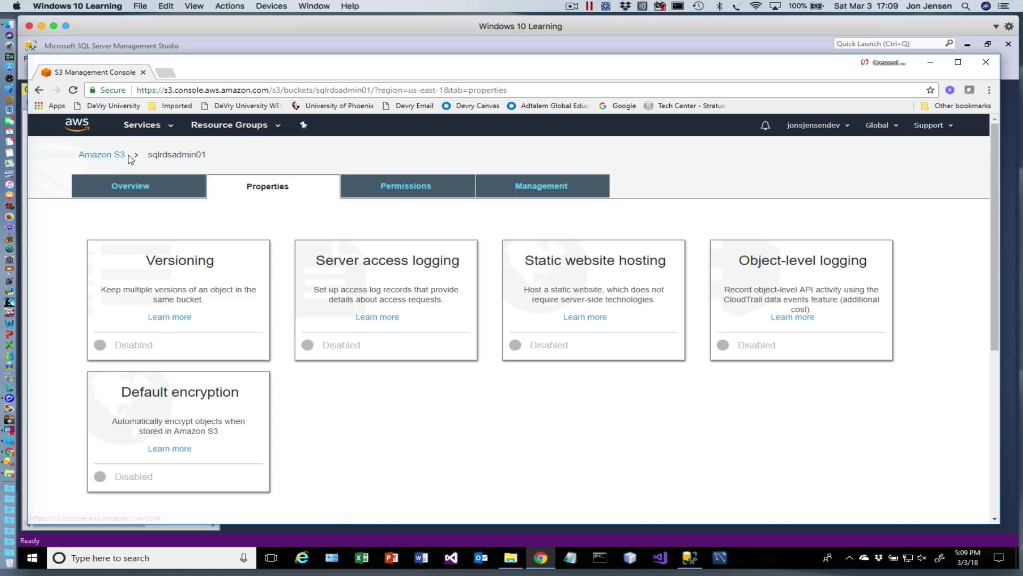
click(110, 155)
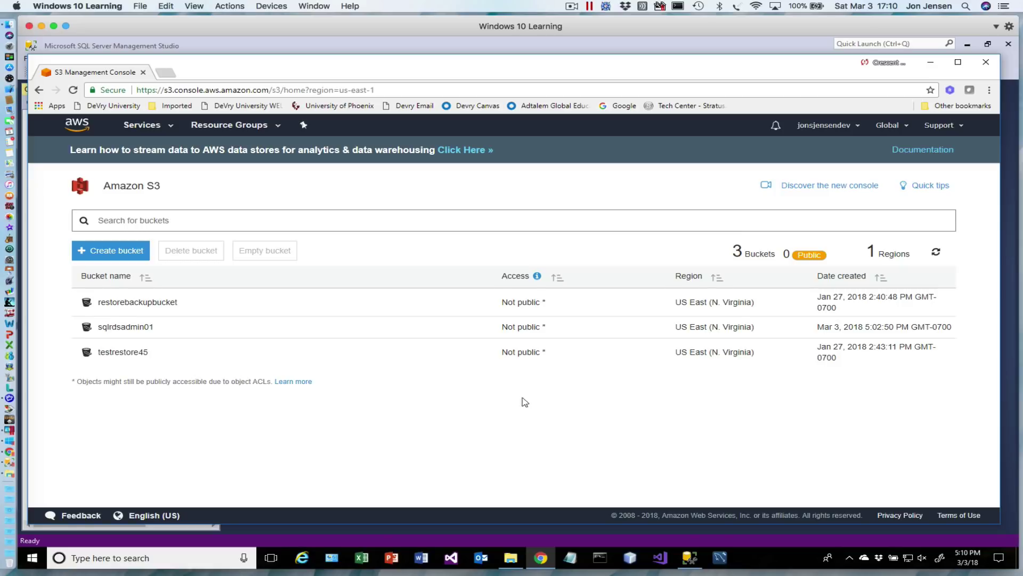
click(573, 7)
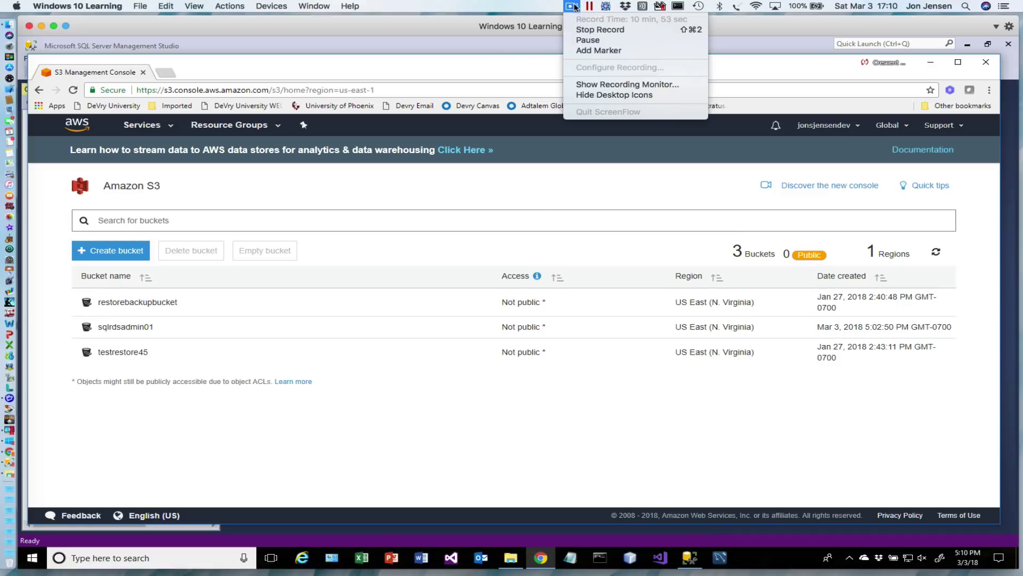
click(599, 51)
Switch to SQL Server Management Studio and open a new query on the awsrds server, ready for text entry.
click(689, 558)
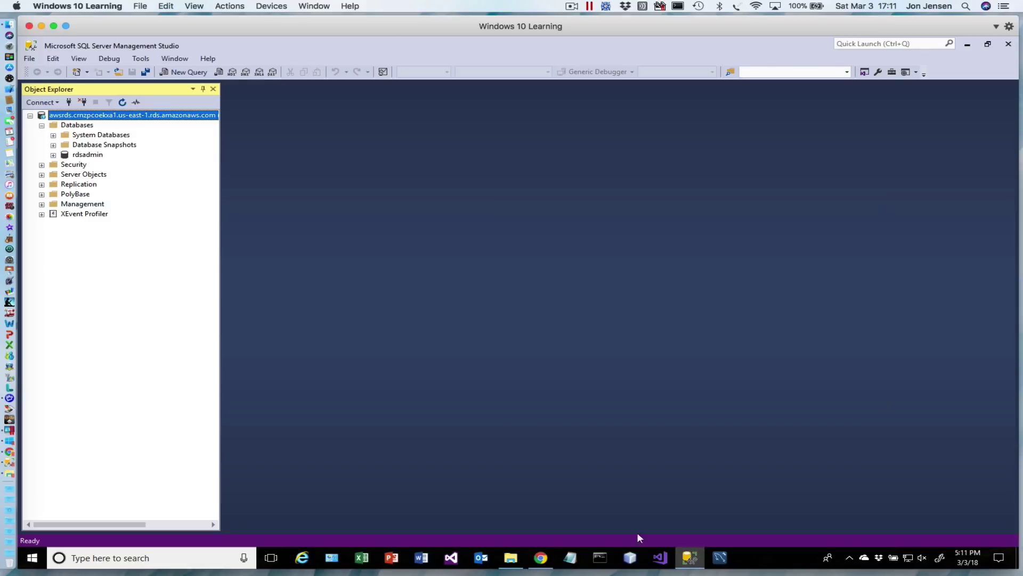
right_click(83, 116)
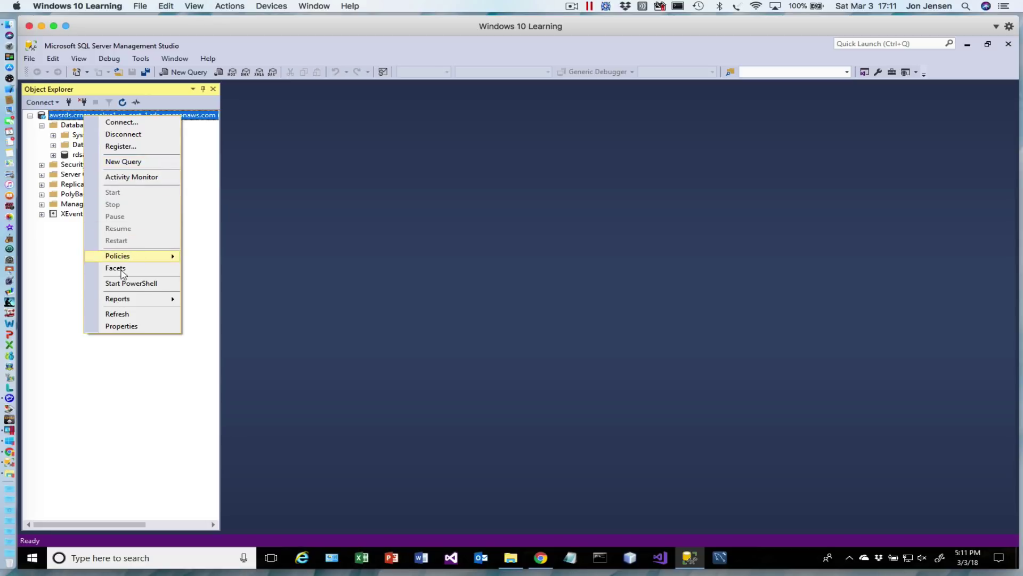
click(128, 161)
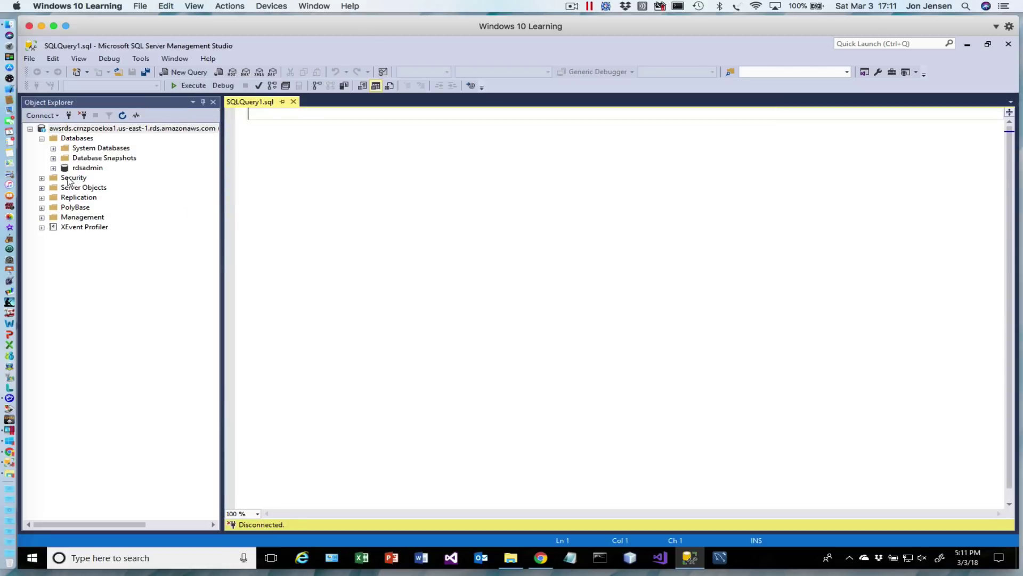
click(52, 168)
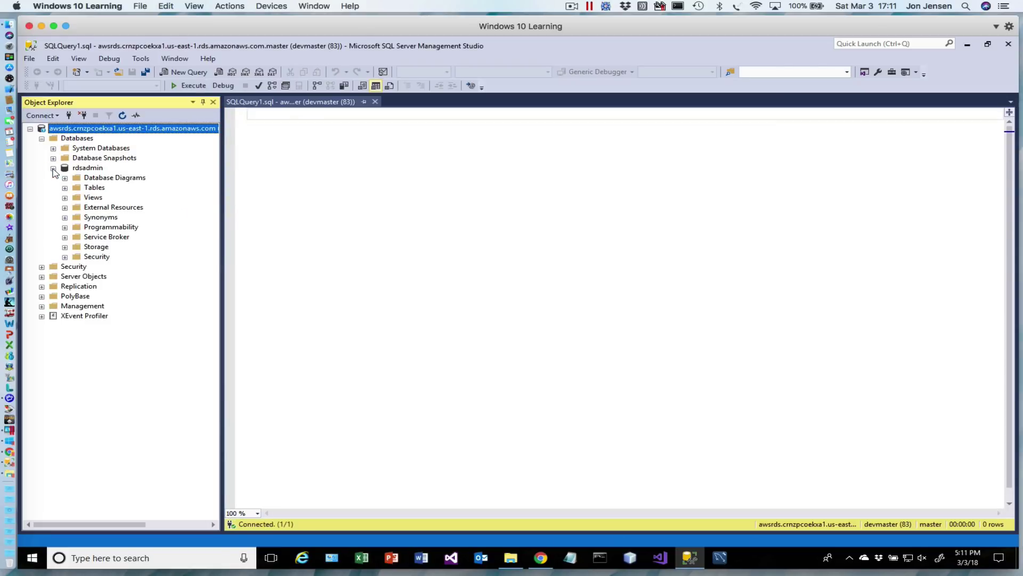
click(53, 168)
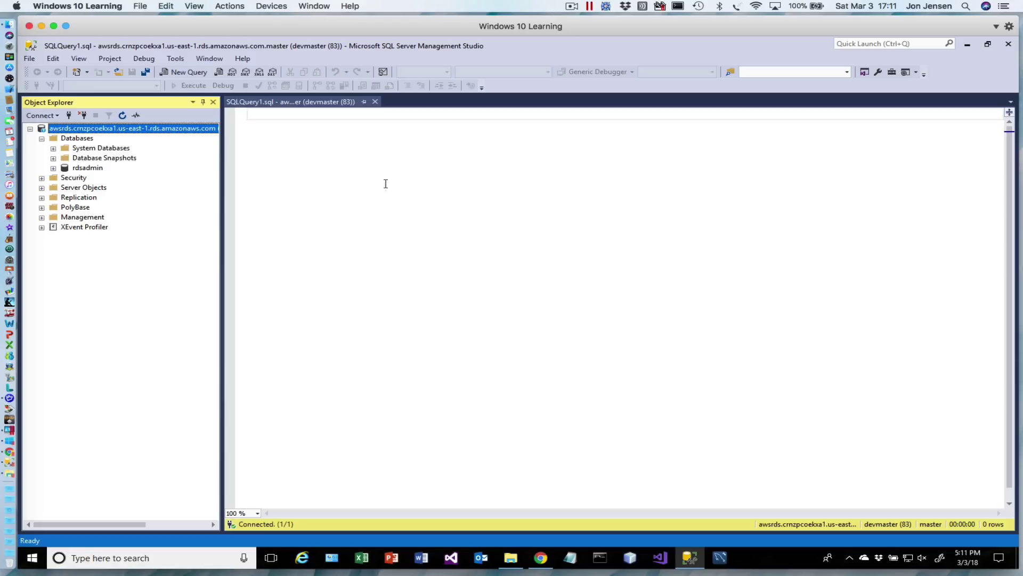
click(331, 156)
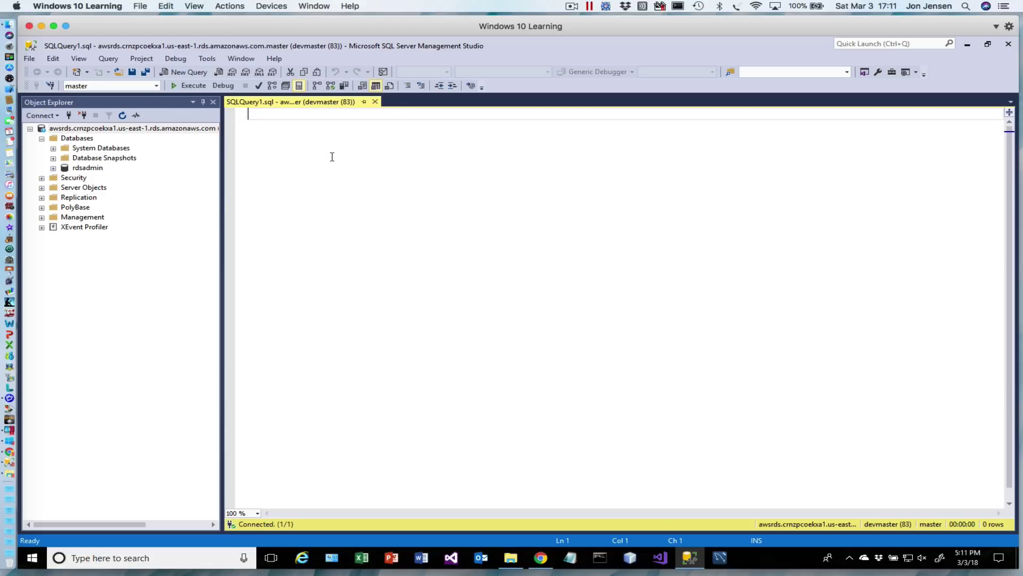
Write "exec msdb.dbo.rds restore_database" as the beginning of the restore statement in the empty query.
text(exec)
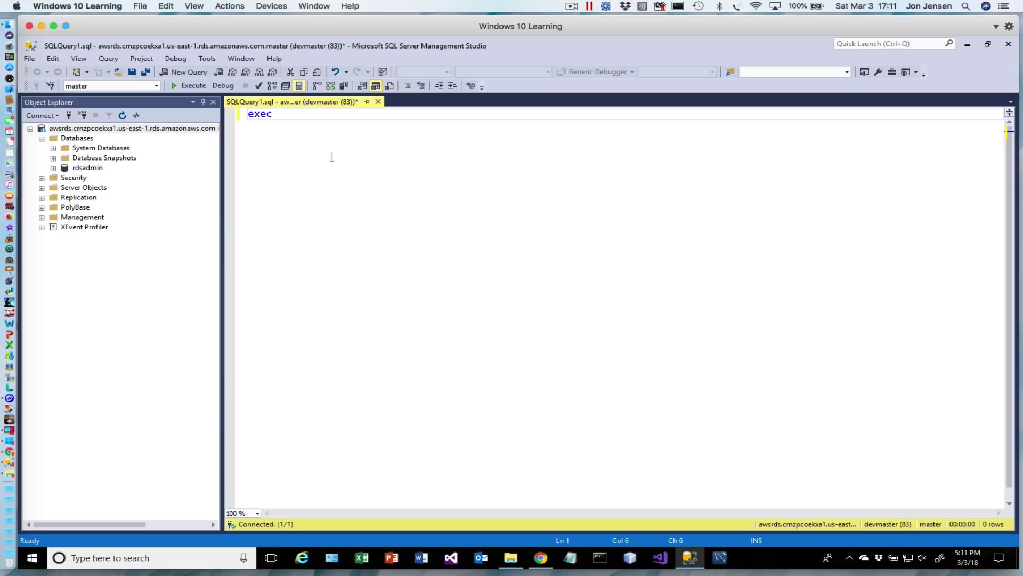
text( ms)
text(db)
text(.dn)
key(BackSpace)
key(BackSpace)
text(dbo)
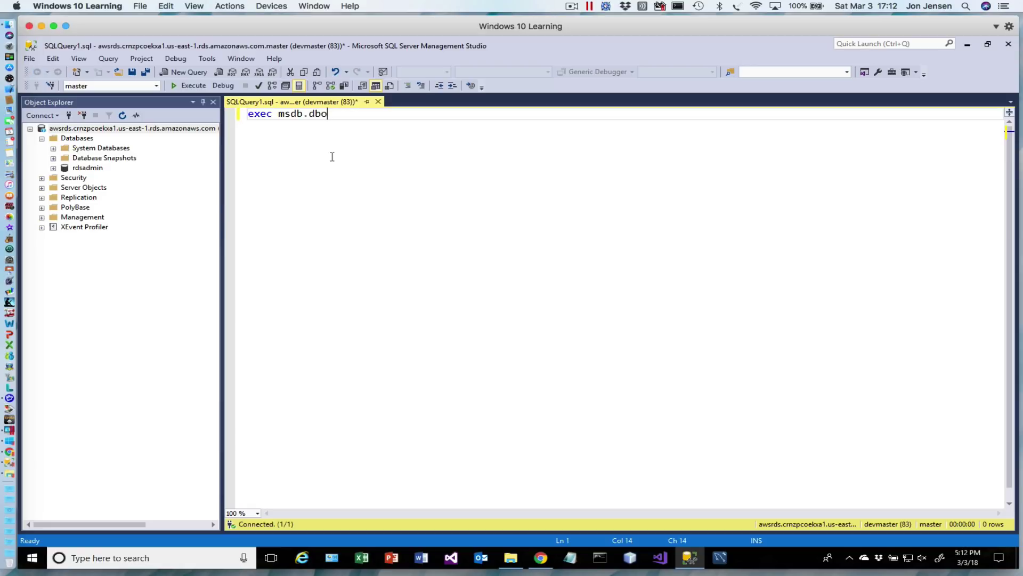
text(.rds_restore_database)
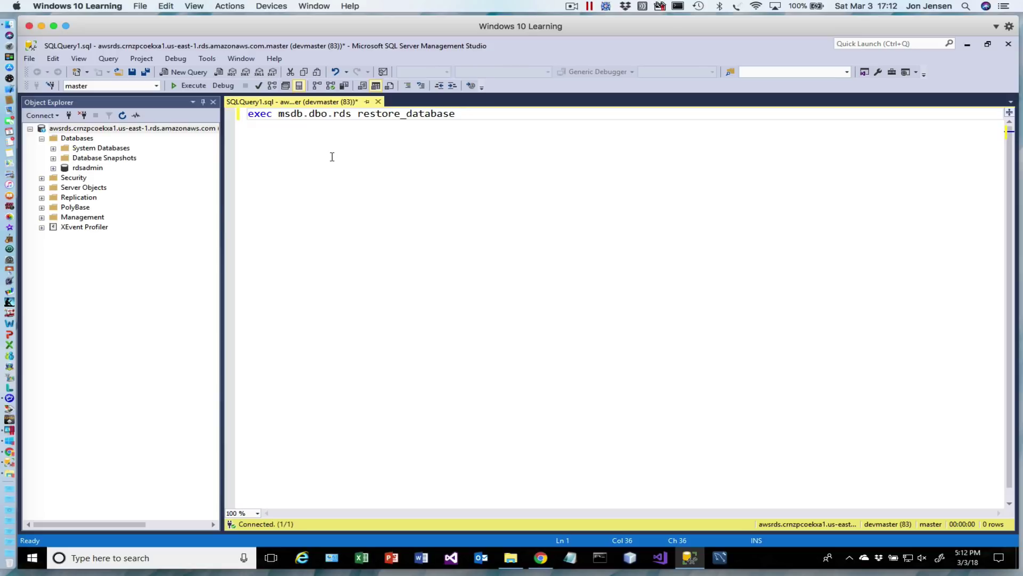
text( @restore_name)
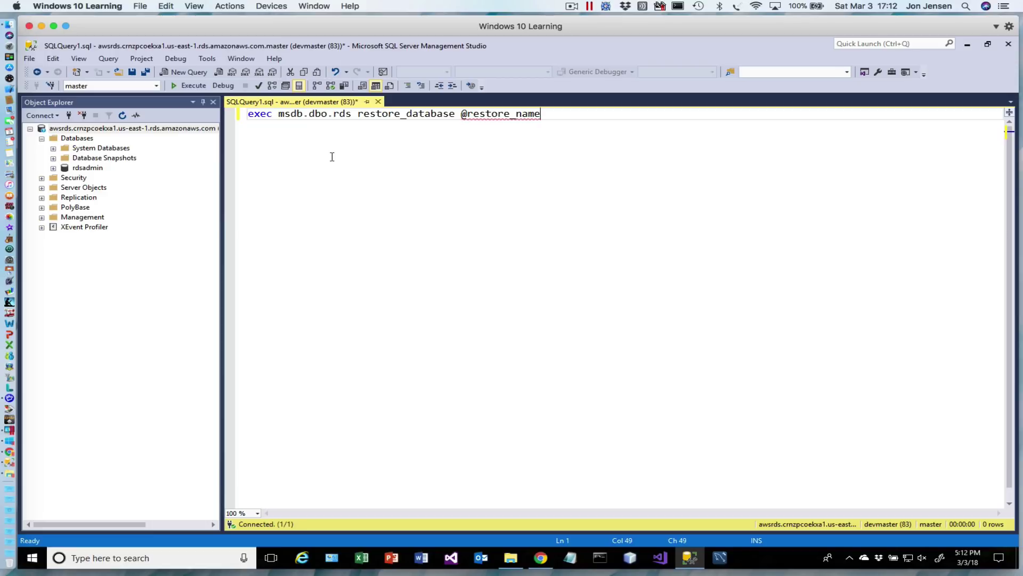
key(BackSpace)
key(BackSpace)
key(BackSpace)
key(BackSpace)
text(db_name='AdventureWorkd)
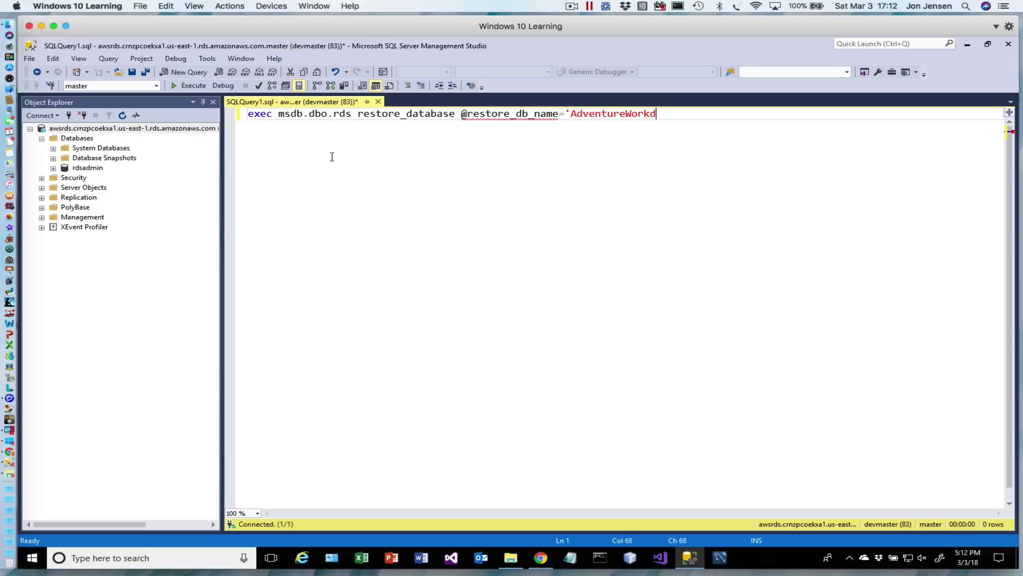
key(BackSpace)
text(s)
key(BackSpace)
text(2014)
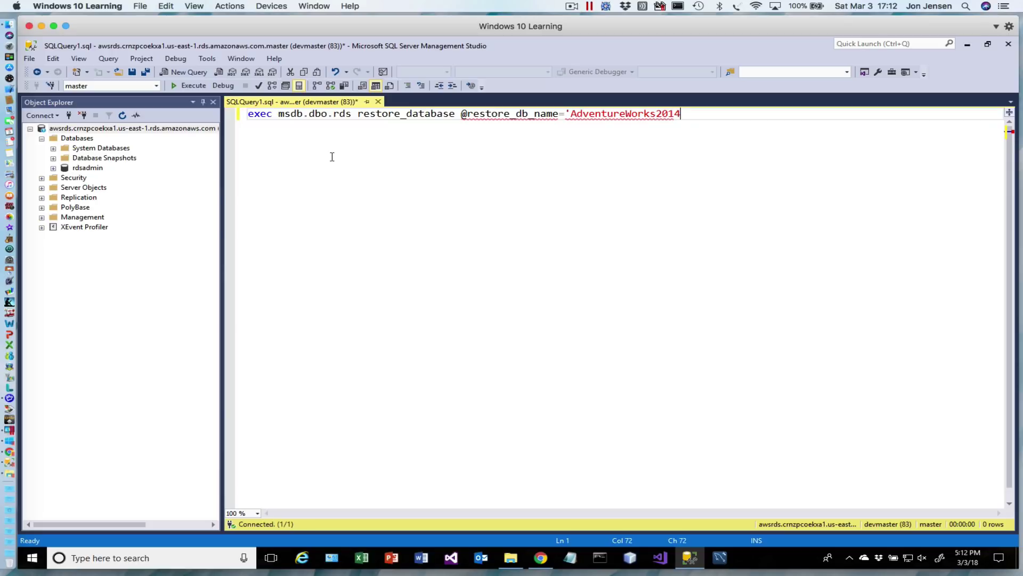
text(")
key(BackSpace)
text(' @s3)
text(_arn)
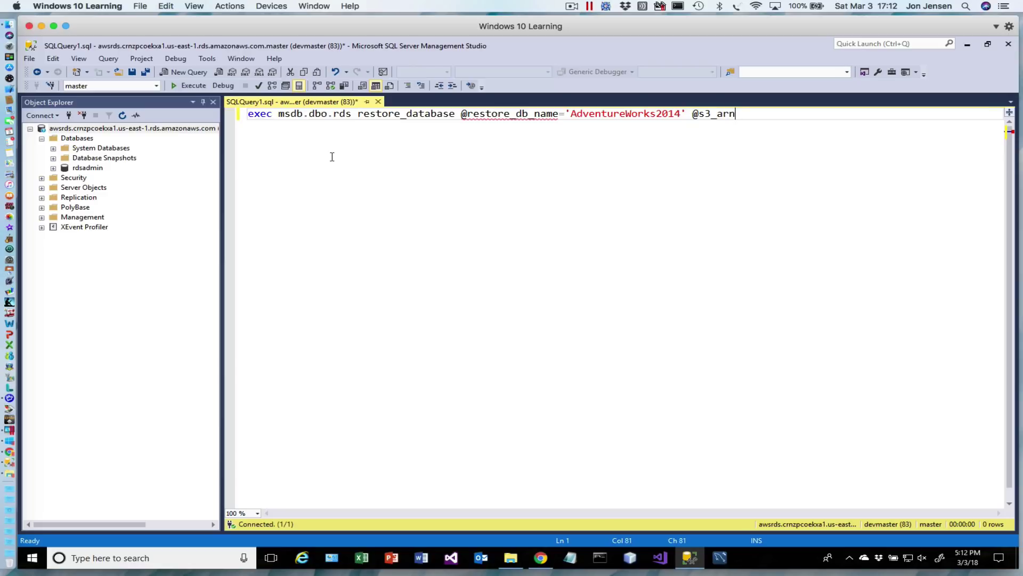
text(_to_restore_from=)
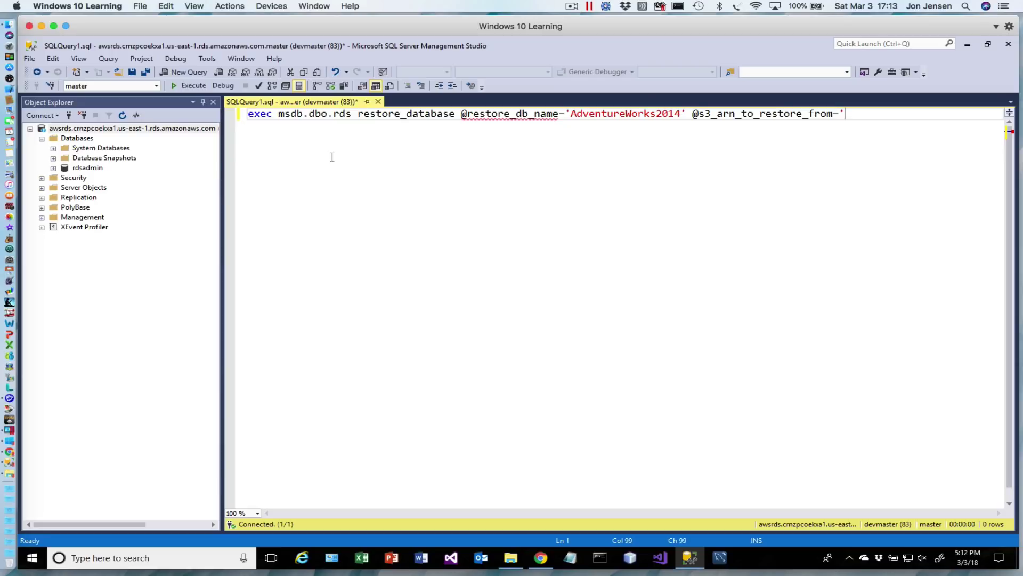
text('arn:aws:)
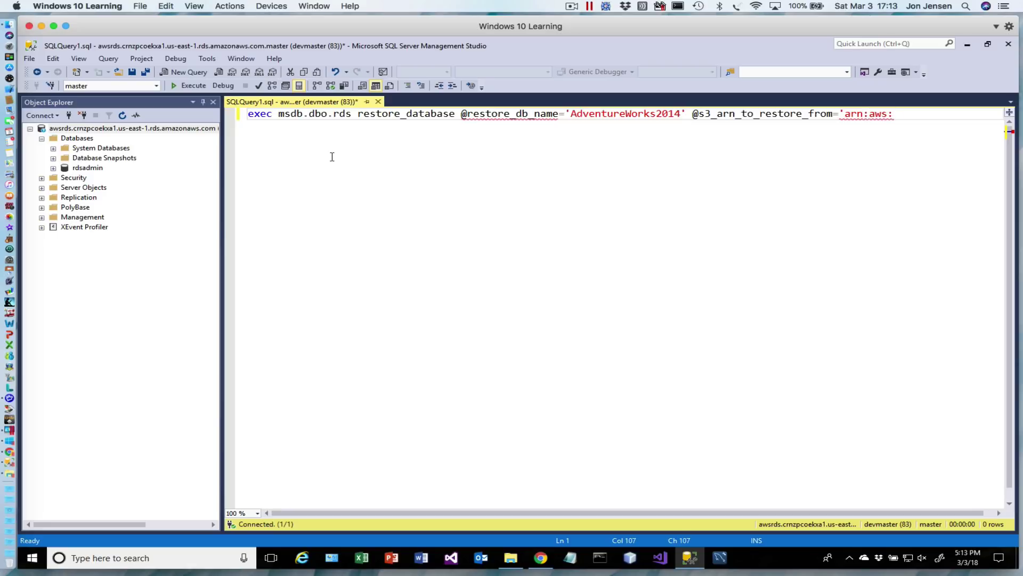
text(s3:::)
Check the bucket name in the AWS S3 console and complete the ARN string in the query with sqlrdsadmin01/AdventureWorks2014.bak'.
key(super+shift+2)
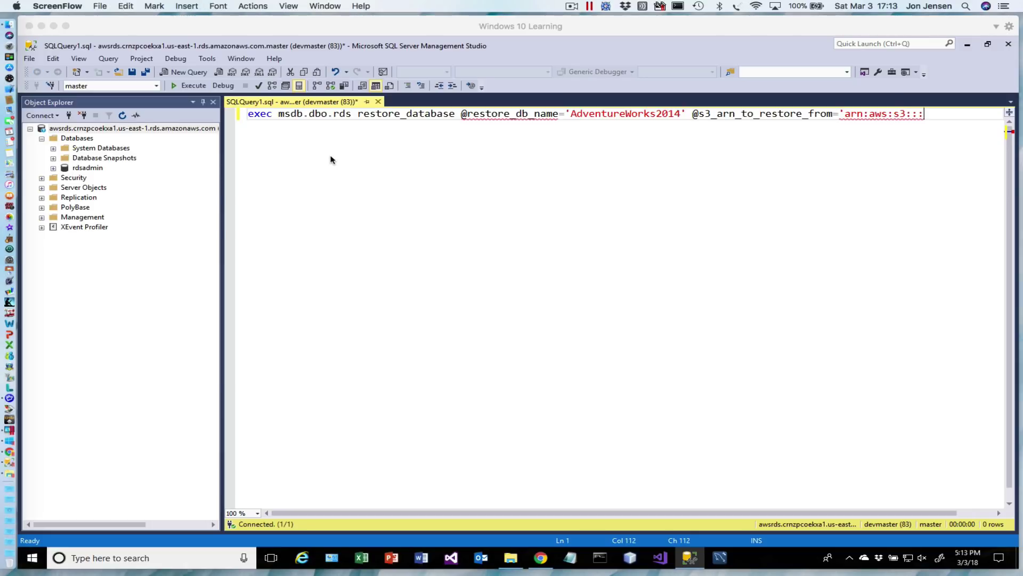
click(541, 560)
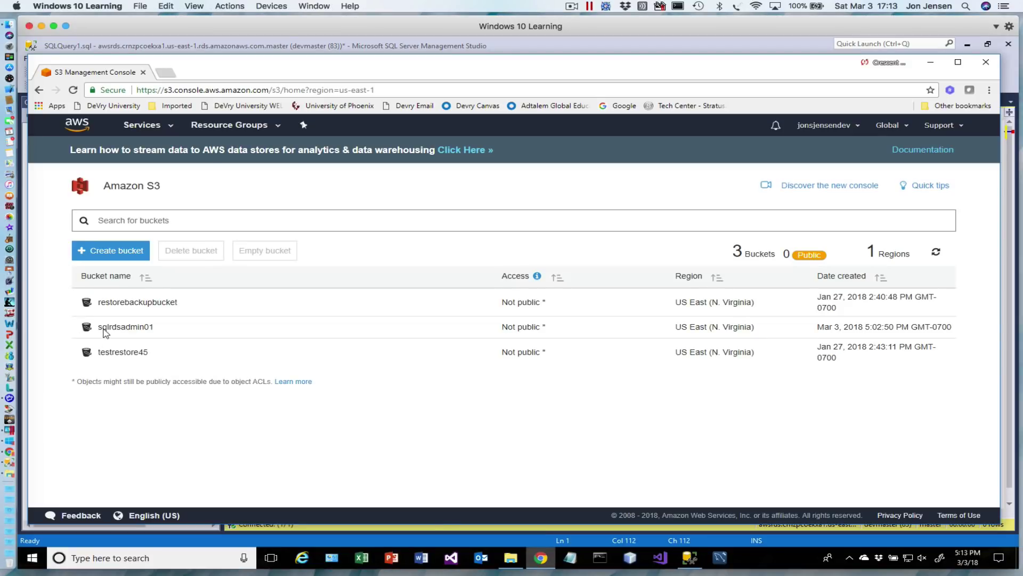
click(540, 558)
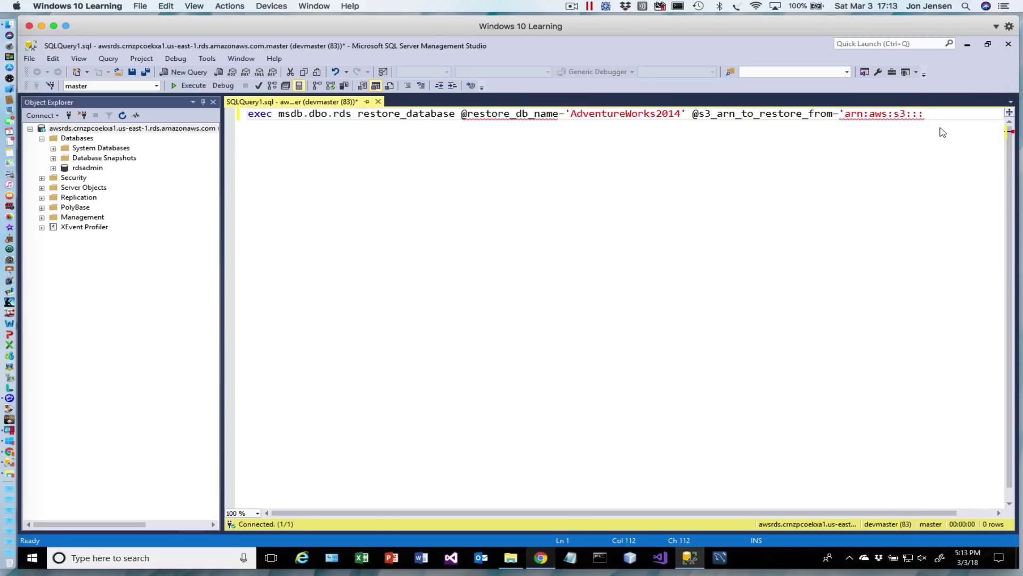
text(sqlrdsadmin01)
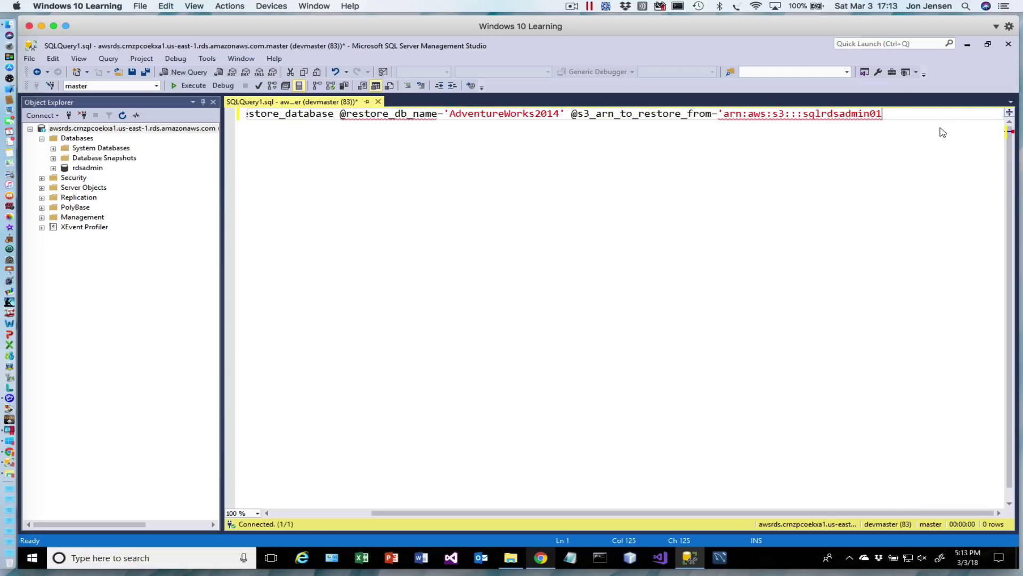
text(/Adventure)
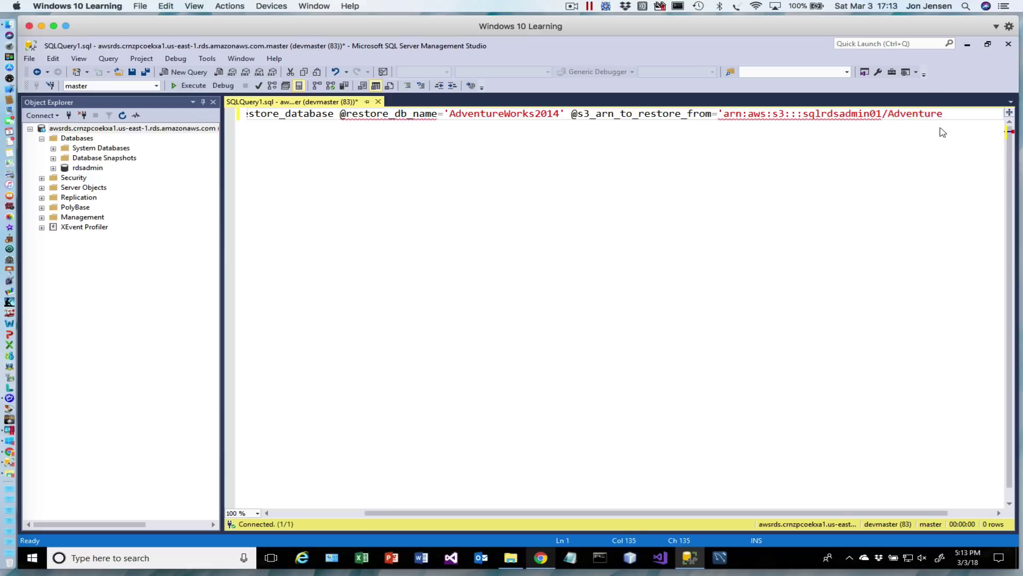
text(Works2014)
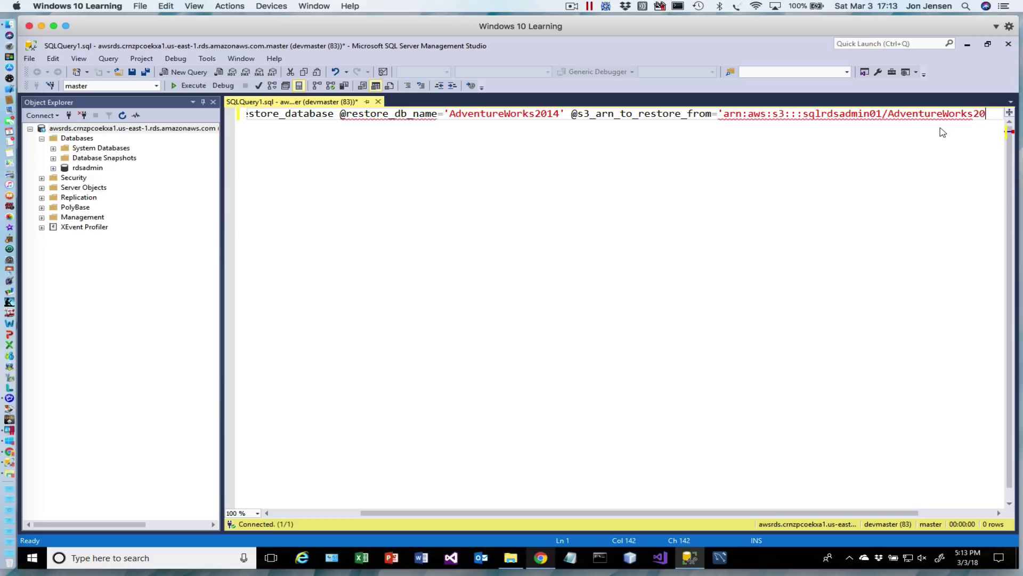
text(.)
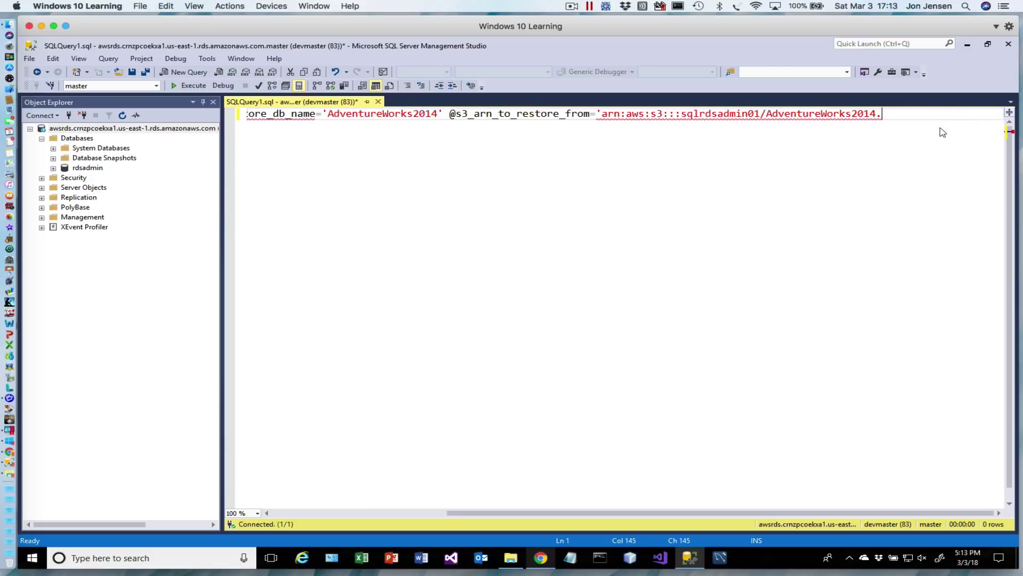
text(bak')
Switch to the AWS console, check the backup file name inside the sqlrdsadmin01 bucket, and return to SQL Server Management Studio.
click(692, 557)
click(692, 558)
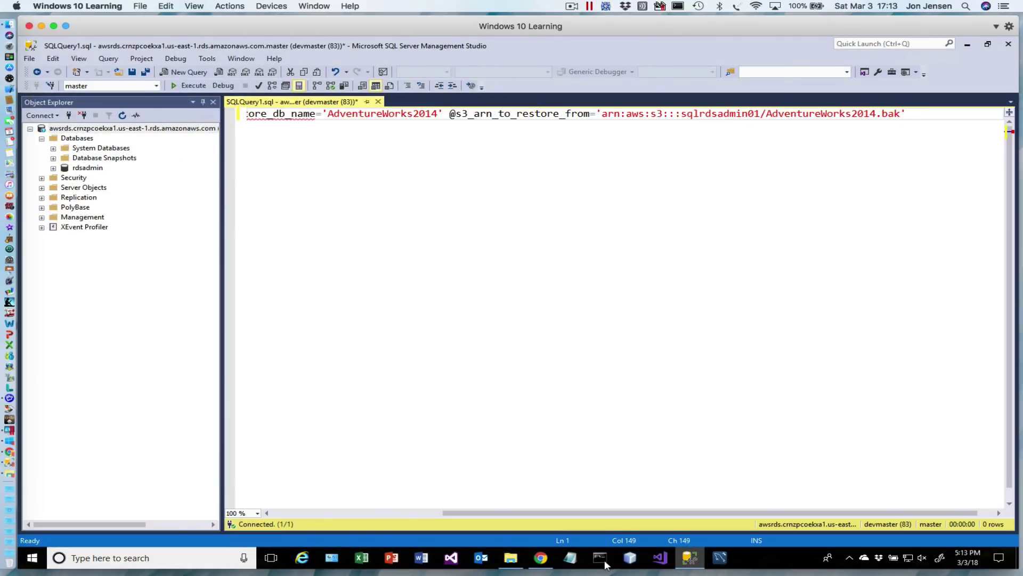
click(541, 558)
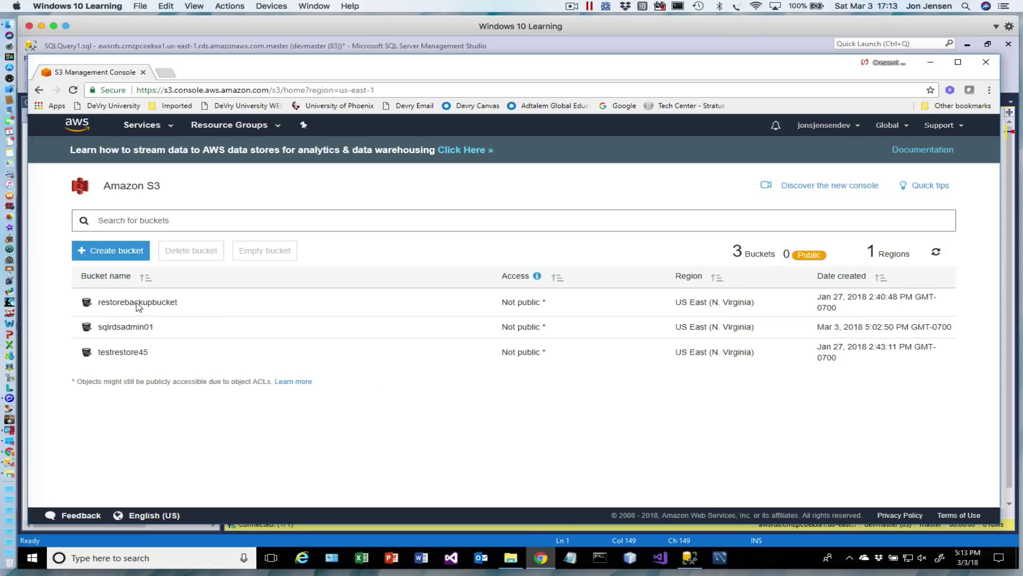
click(136, 327)
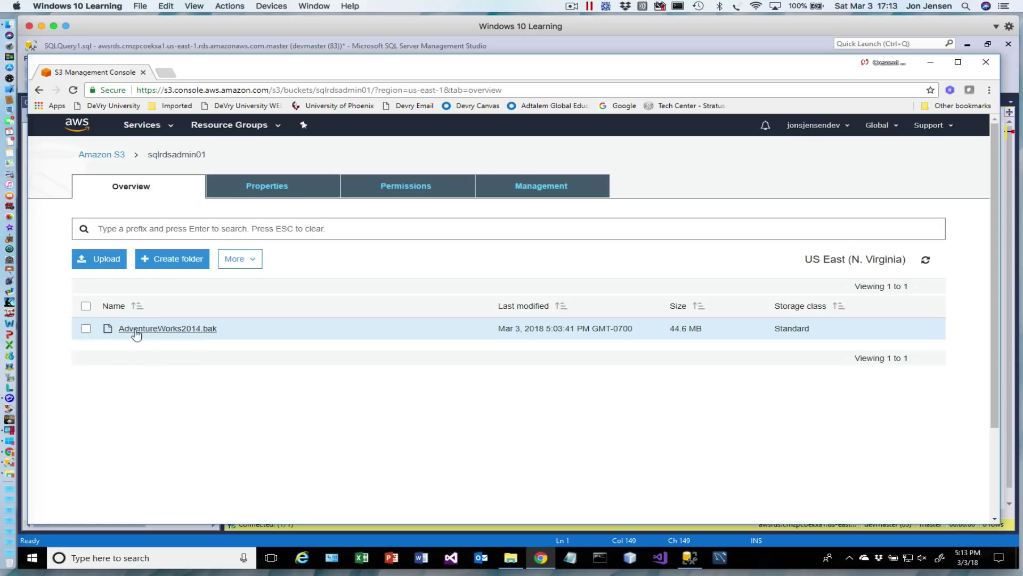
click(39, 90)
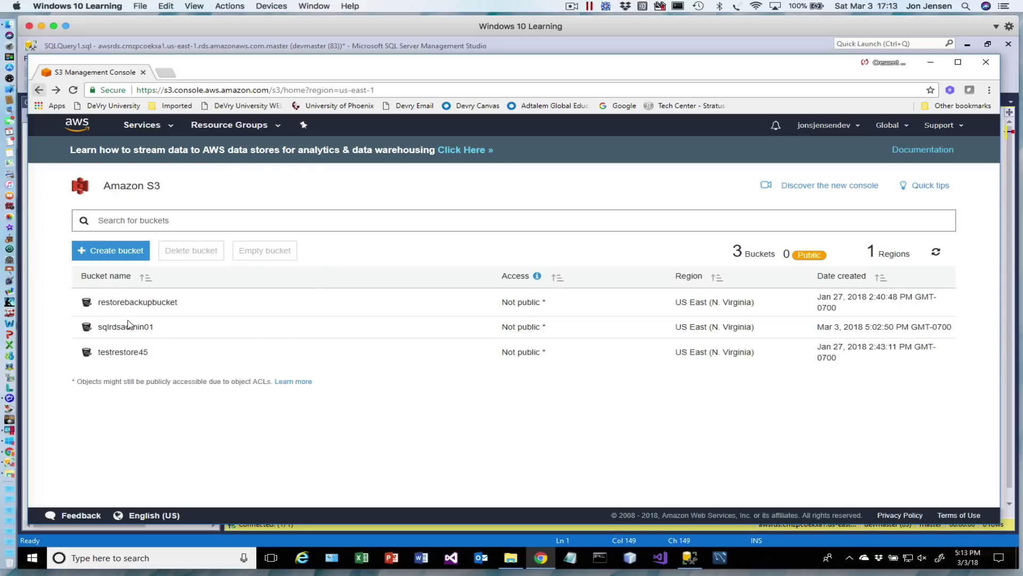
click(539, 558)
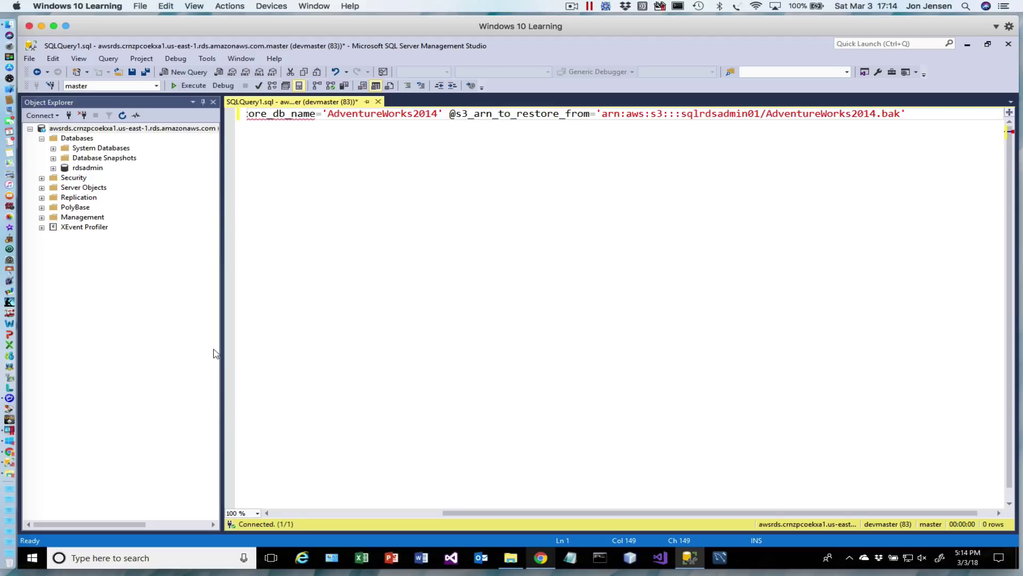
Widen the query editor and replace the space after rds with an underscore, making the procedure name msdb.dbo.rds_restore_database.
drag(223, 346, 149, 346)
click(276, 114)
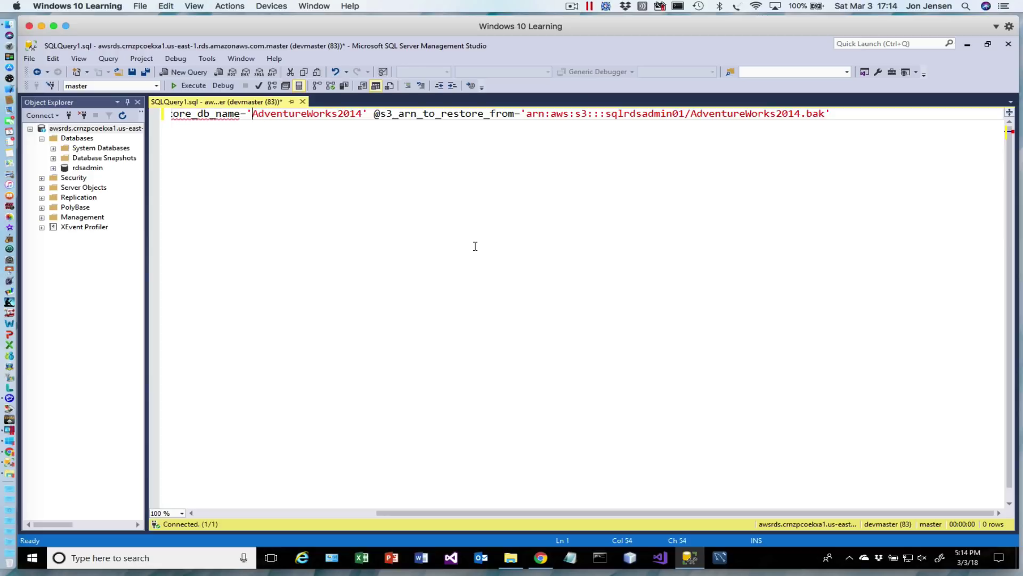
key(Left)
key(Left)
key(Left)
key(Left)
key(Left)
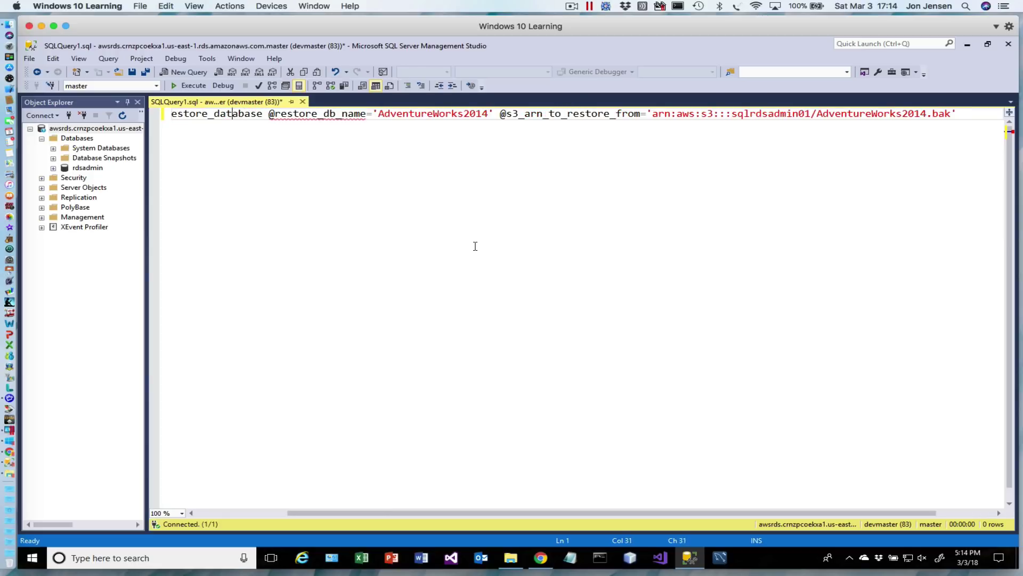
key(Left)
key(Left)
key(Left)
key(Left)
key(Left)
key(Left)
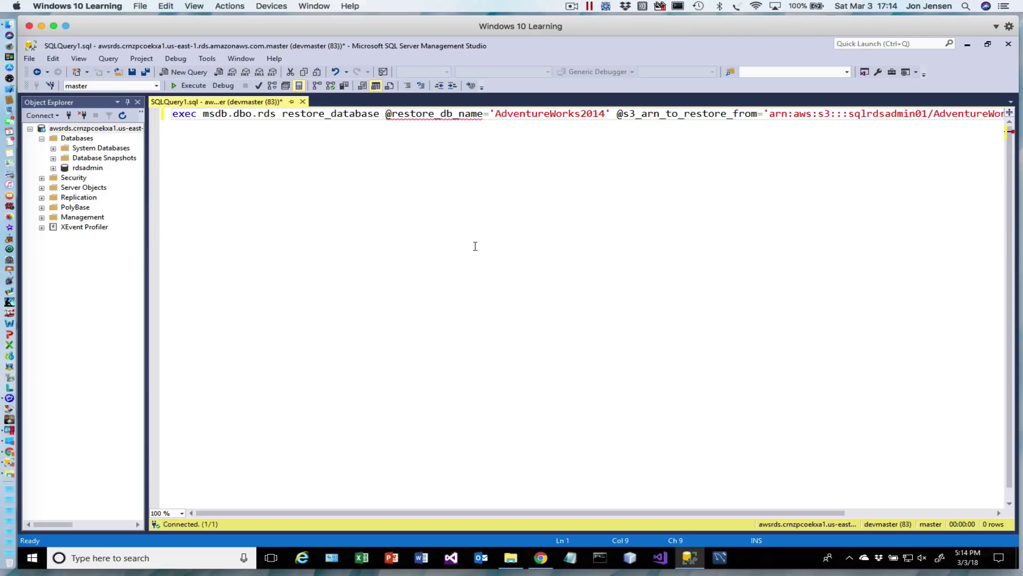
key(Right)
key(Right)
key(BackSpace)
text(_)
Review the rest of the restore statement, from its database name parameter through the S3 ARN string, for mistakes.
key(Right)
key(Right)
key(Right)
key(Right)
key(Right)
key(Right)
key(Right)
key(Right)
key(Right)
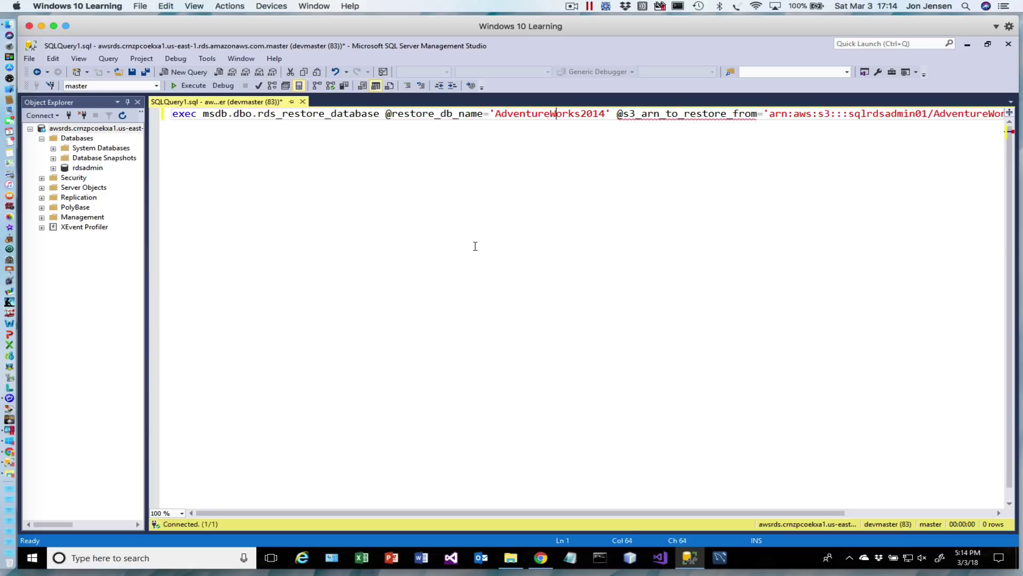
key(Right)
key(Left)
key(Right)
key(Right)
key(Right)
key(Right)
key(Right)
key(Right)
key(Right)
key(Right)
key(Right)
key(Right)
key(Right)
key(Right)
key(Right)
key(Right)
key(Right)
key(Right)
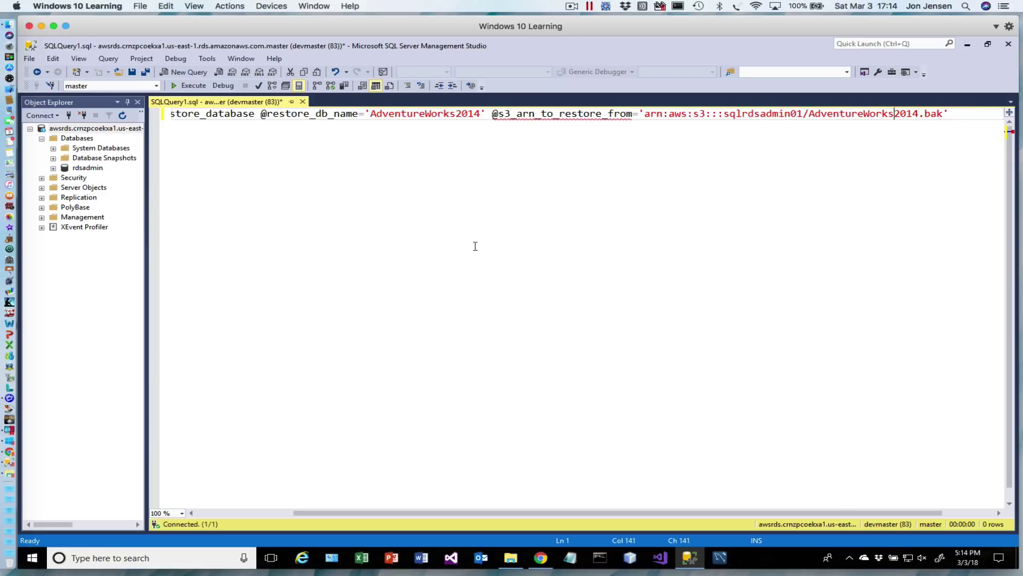
key(Left)
key(Left)
key(Right)
key(Right)
End the restore statement with a semicolon directly after the closing quote of the ARN string.
key(Return)
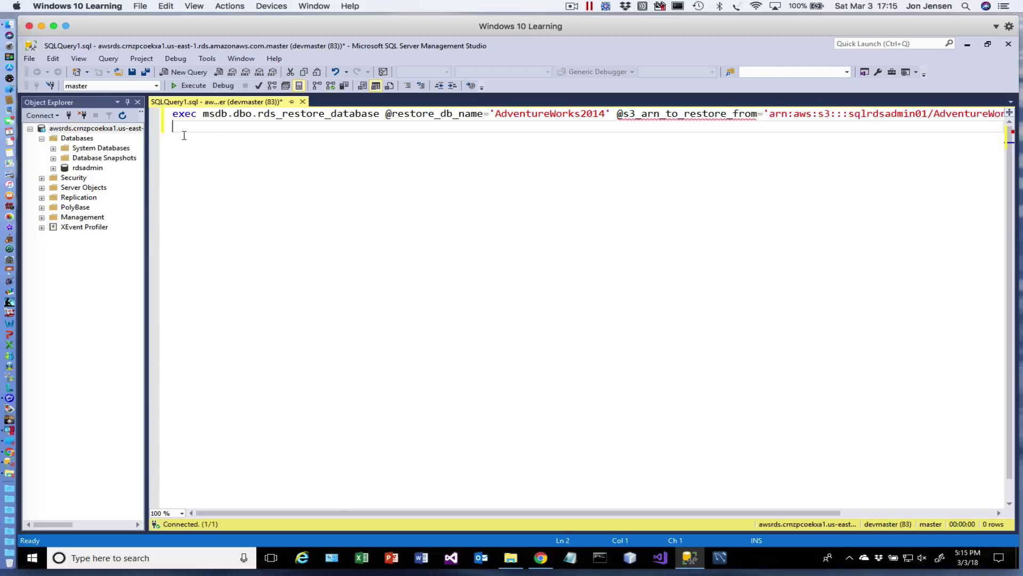
key(BackSpace)
text(;)
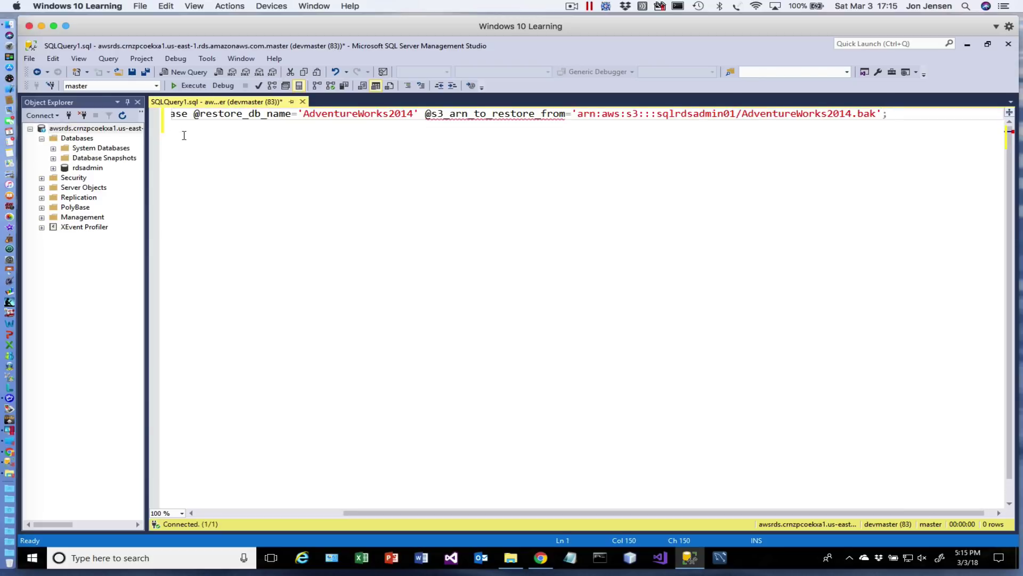
drag(393, 512, 194, 527)
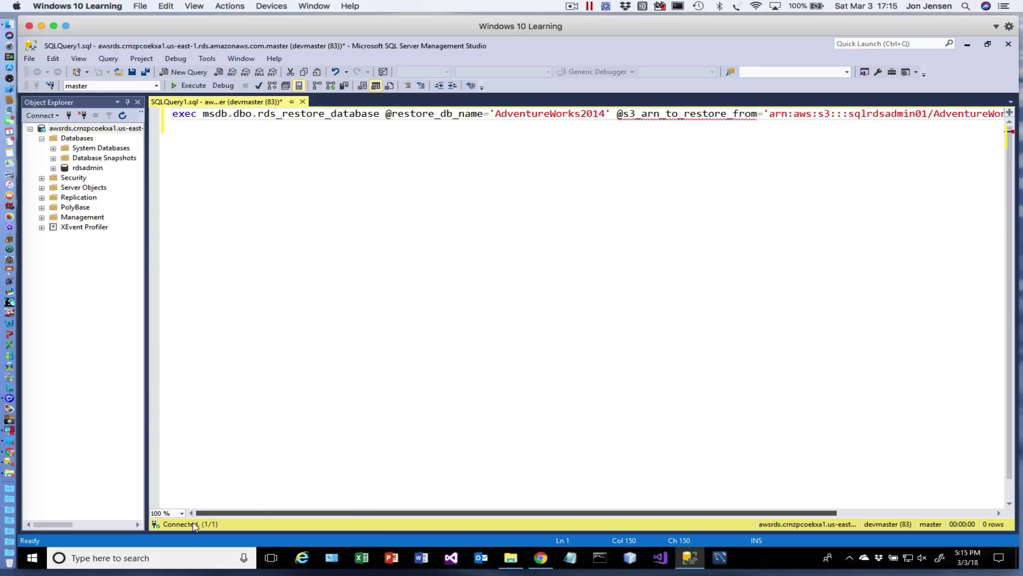
click(617, 113)
key(Return)
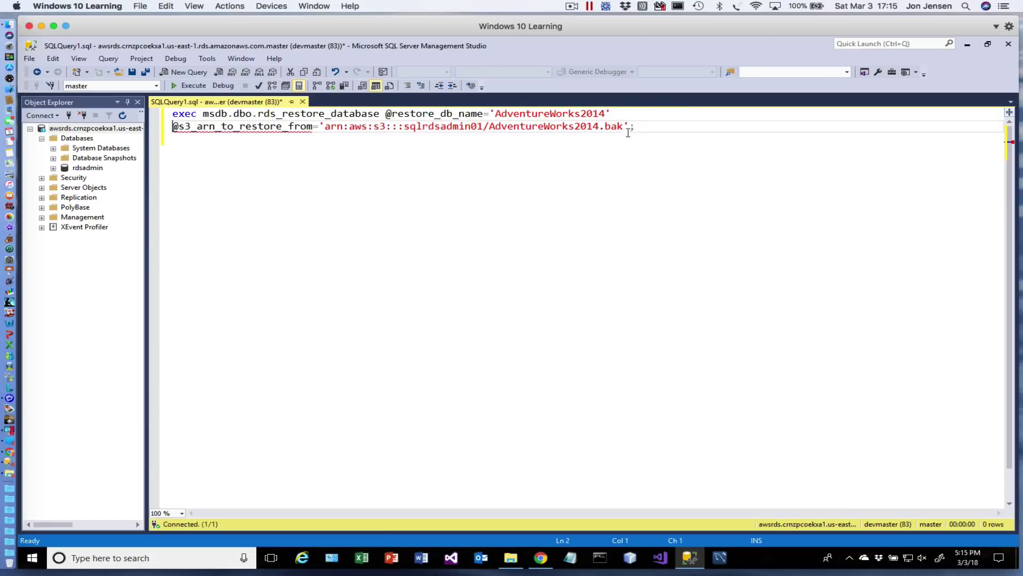
drag(647, 127, 6, 112)
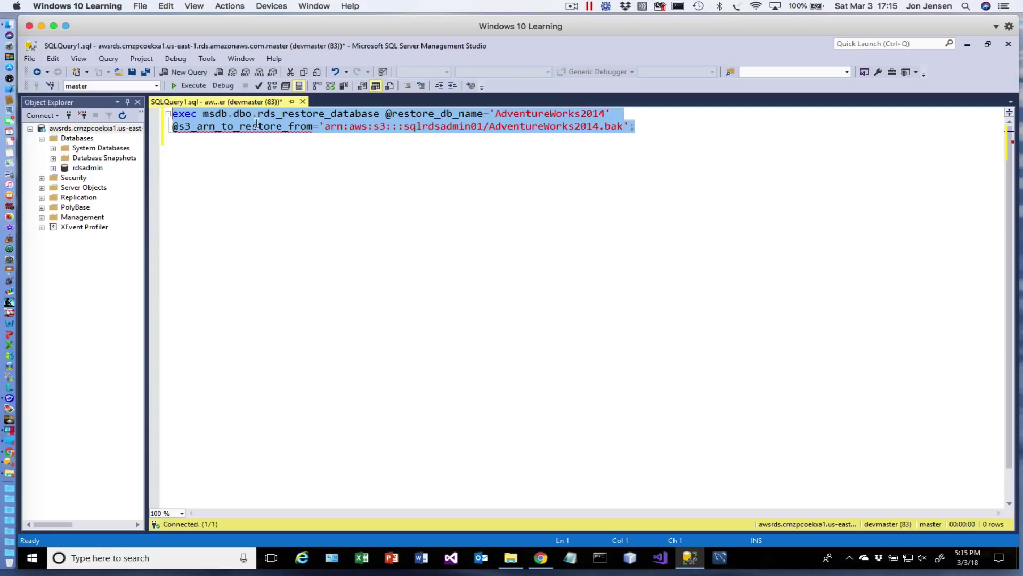
click(189, 86)
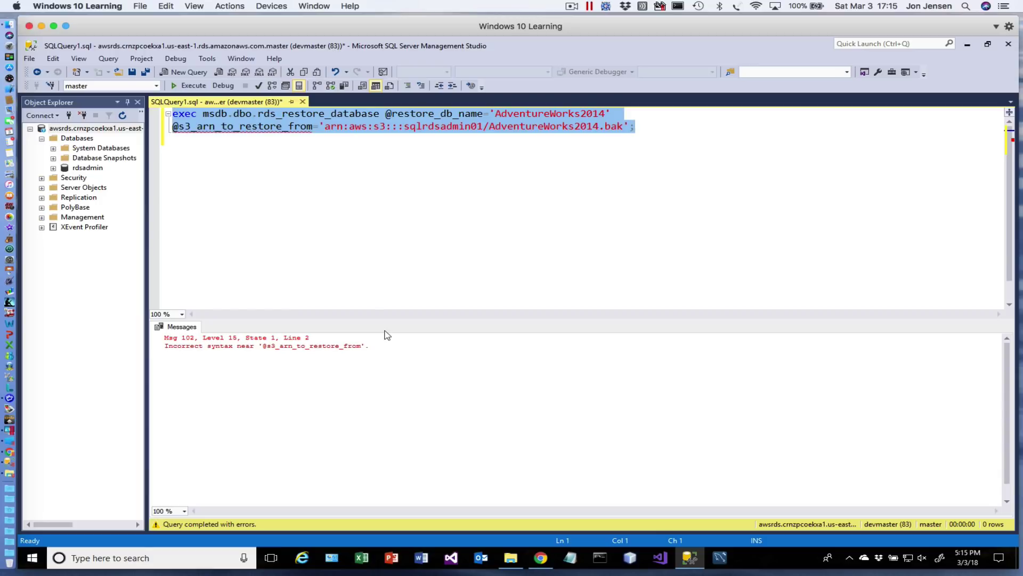
Add a comma after 'AdventureWorks2014' at the end of the first line and execute the full two-line restore statement.
click(618, 115)
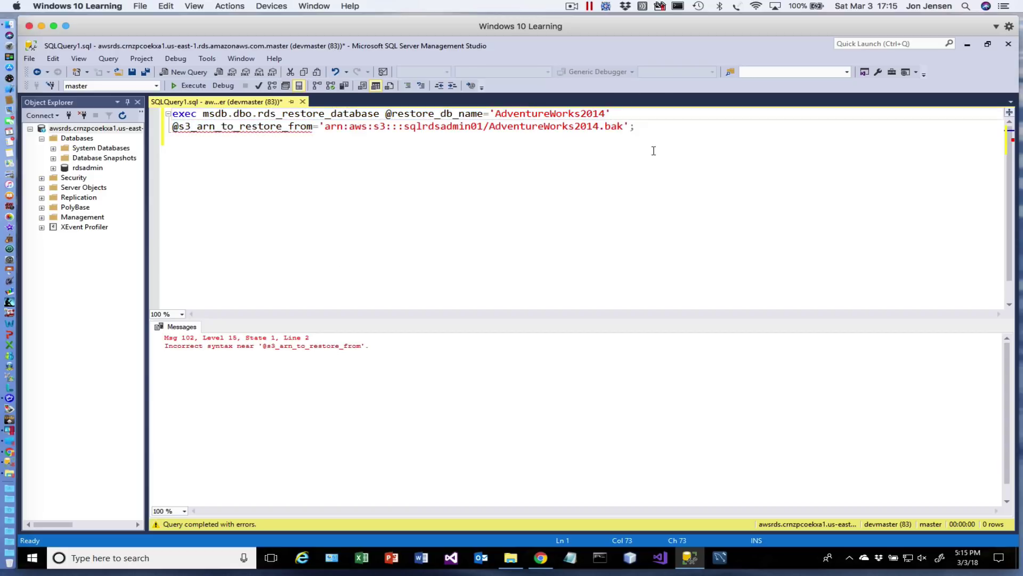
text(,)
drag(236, 176, 134, 115)
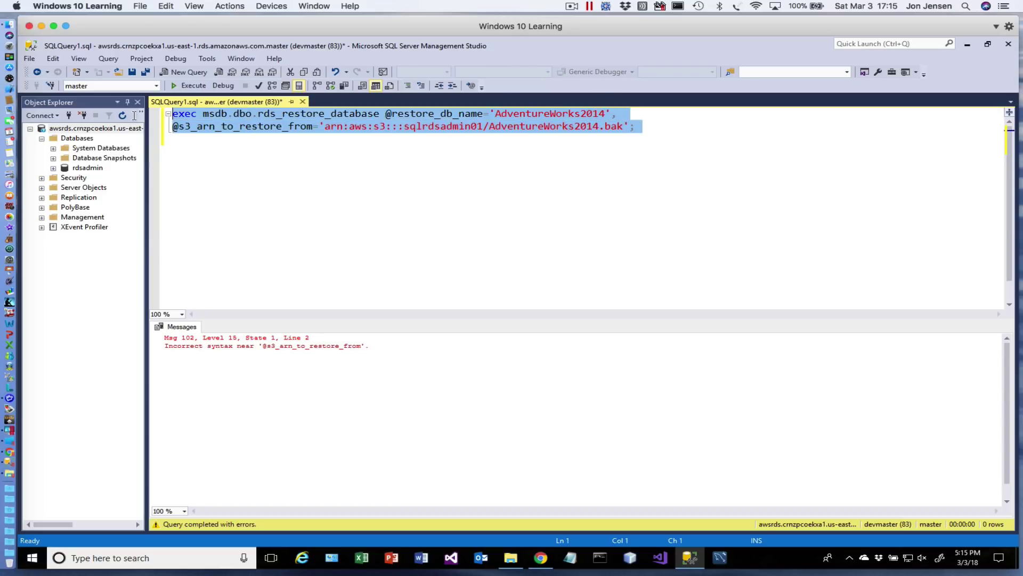
click(193, 86)
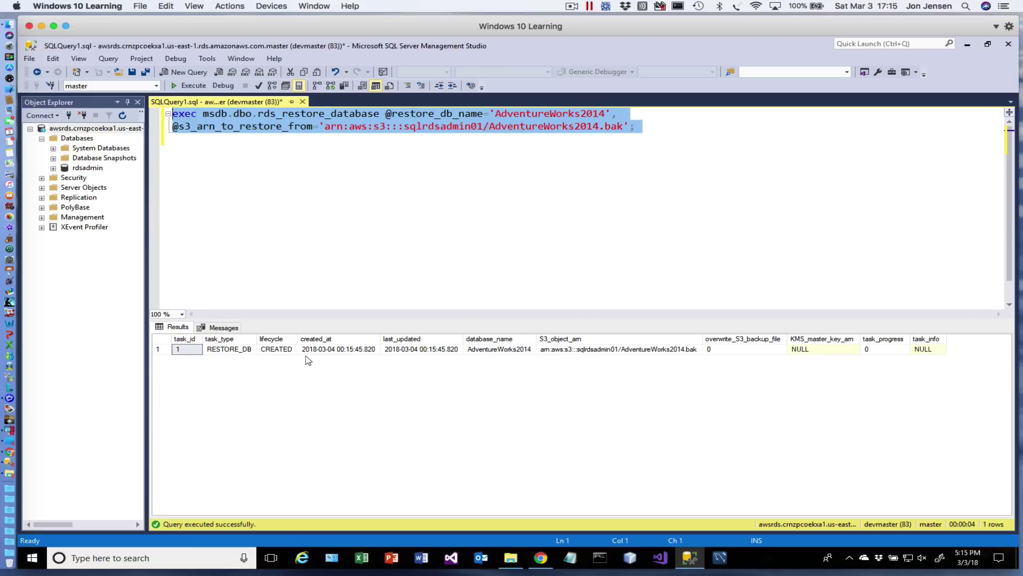
Write a second statement, exec msdb.dbo.rds_task_status;, separated from the restore statement by a blank line.
click(655, 131)
key(Return)
key(Return)
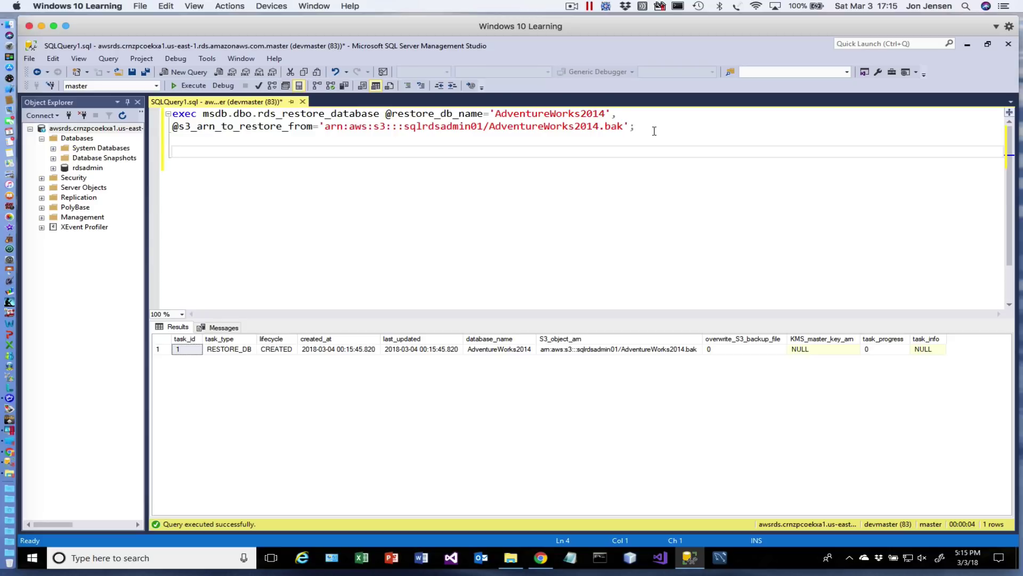
text(exec msdb.db0)
key(BackSpace)
text(rds_task_)
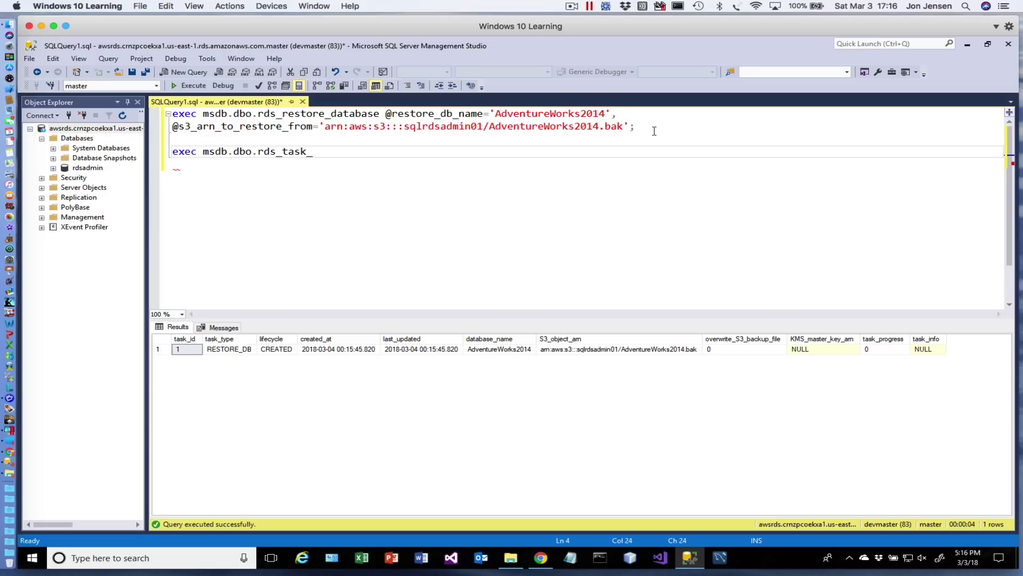
text(status;)
key(shift+Down)
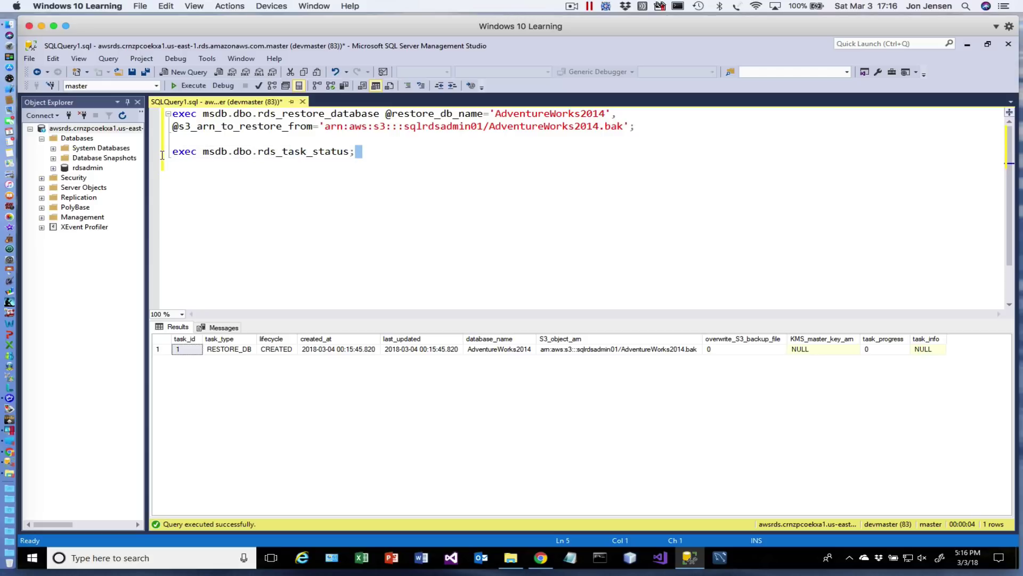
click(162, 155)
click(394, 152)
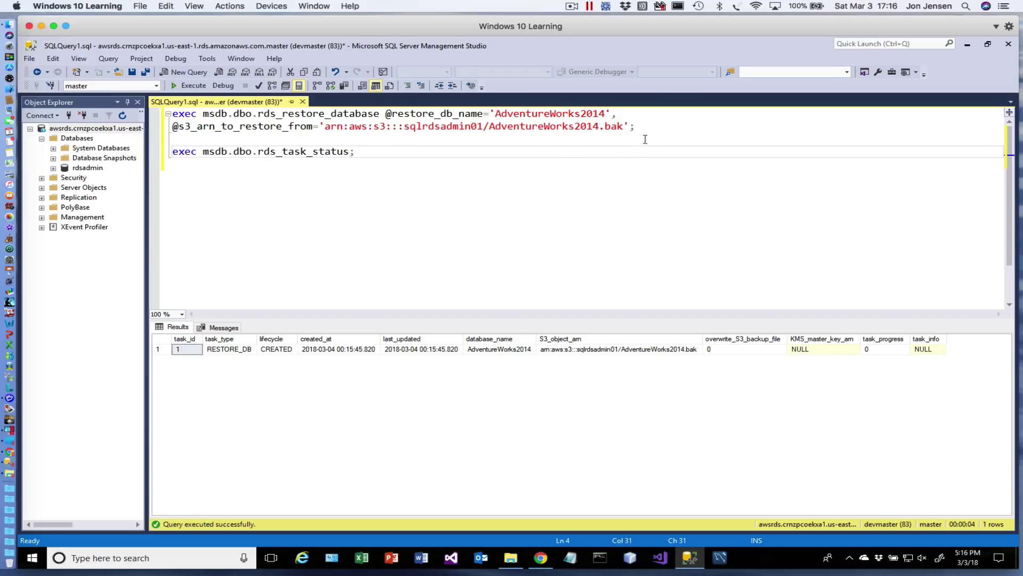
drag(635, 128, 113, 113)
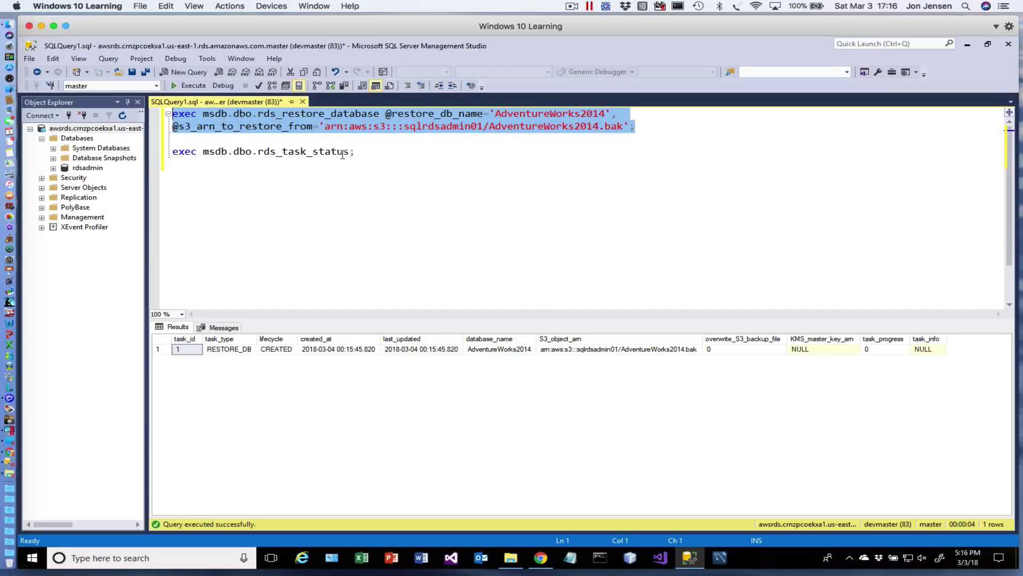
click(367, 156)
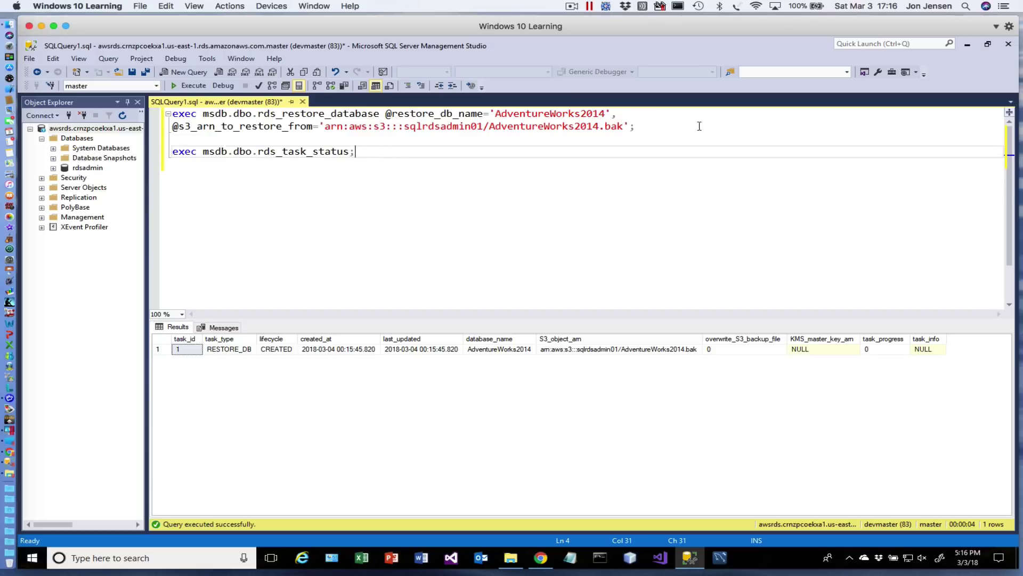
Execute only the exec msdb.dbo.rds_task_status; statement twice to check the progress of the restore.
drag(699, 126, 134, 116)
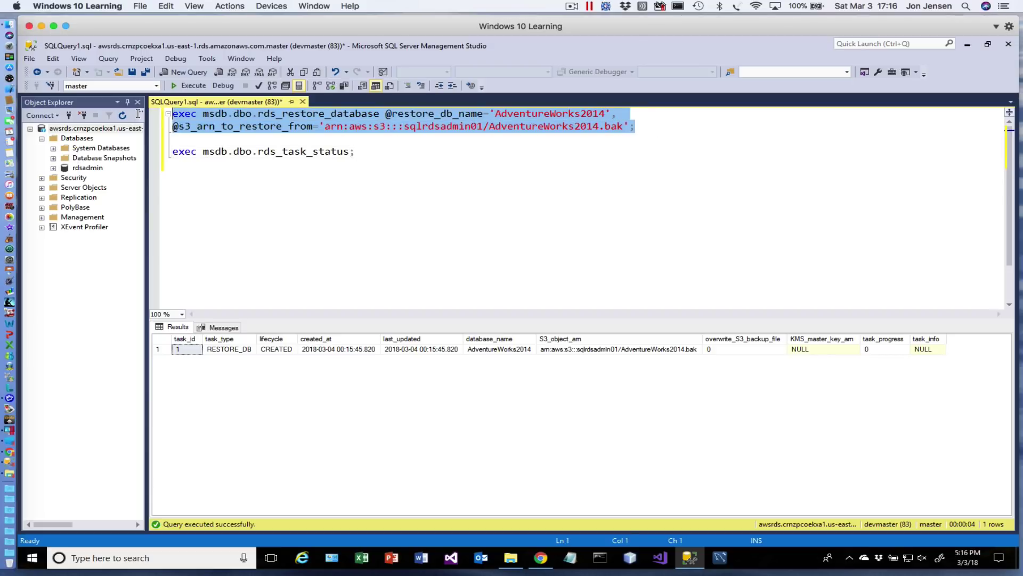
click(393, 153)
drag(356, 153, 172, 153)
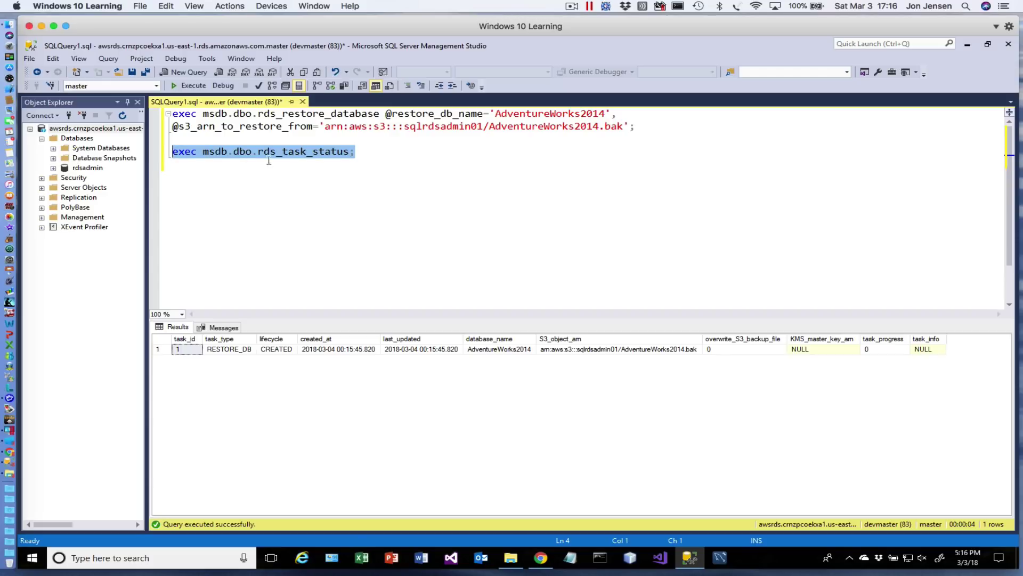
click(186, 86)
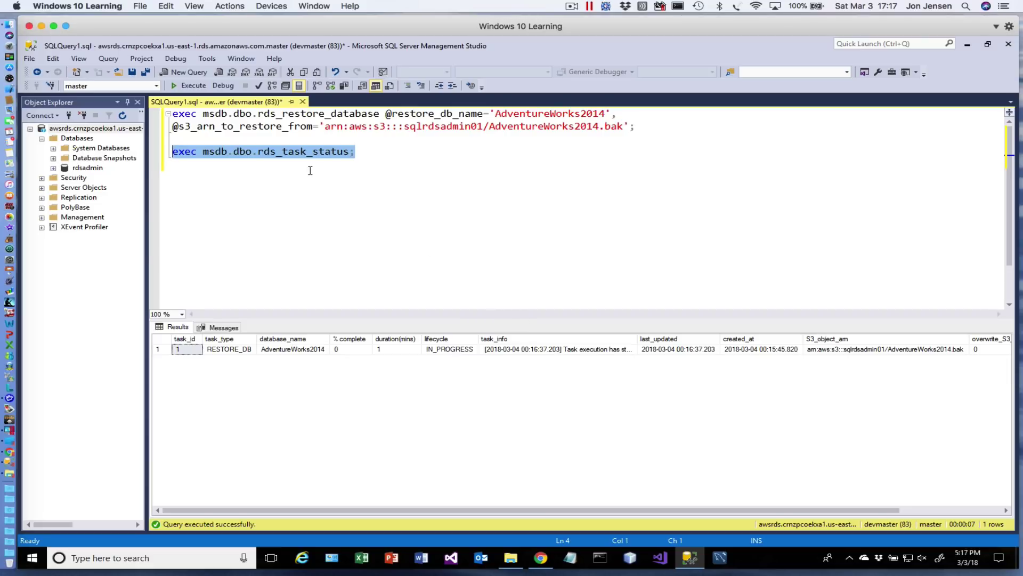
click(195, 87)
Refresh the server's Databases folder and execute only the rds_task_status statement again.
right_click(73, 138)
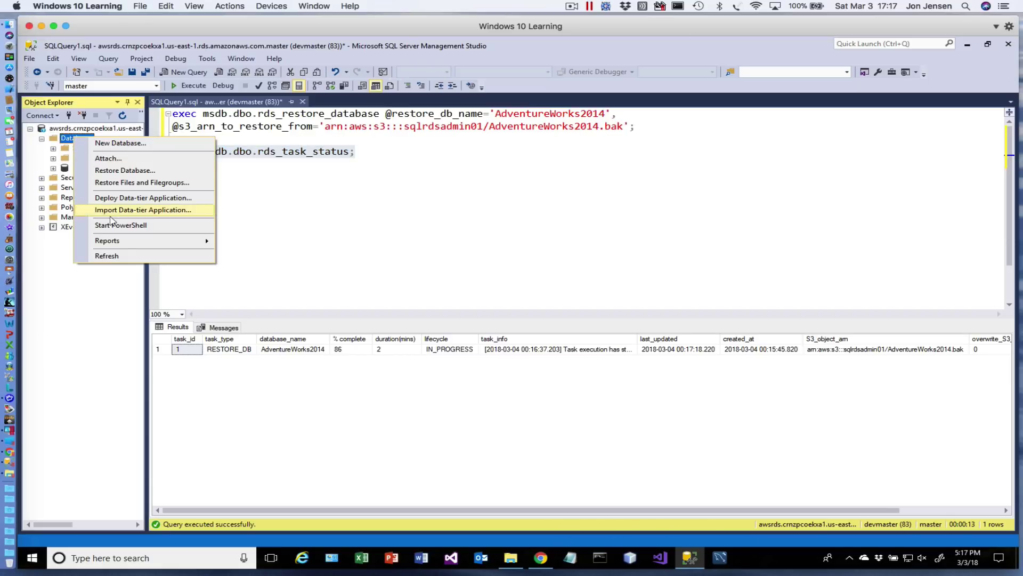
click(115, 257)
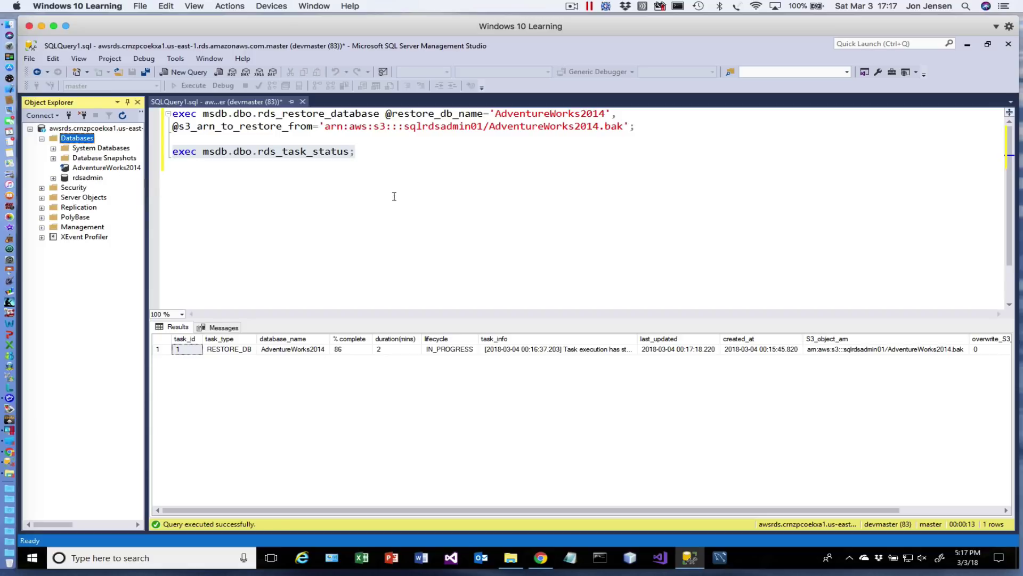
click(369, 151)
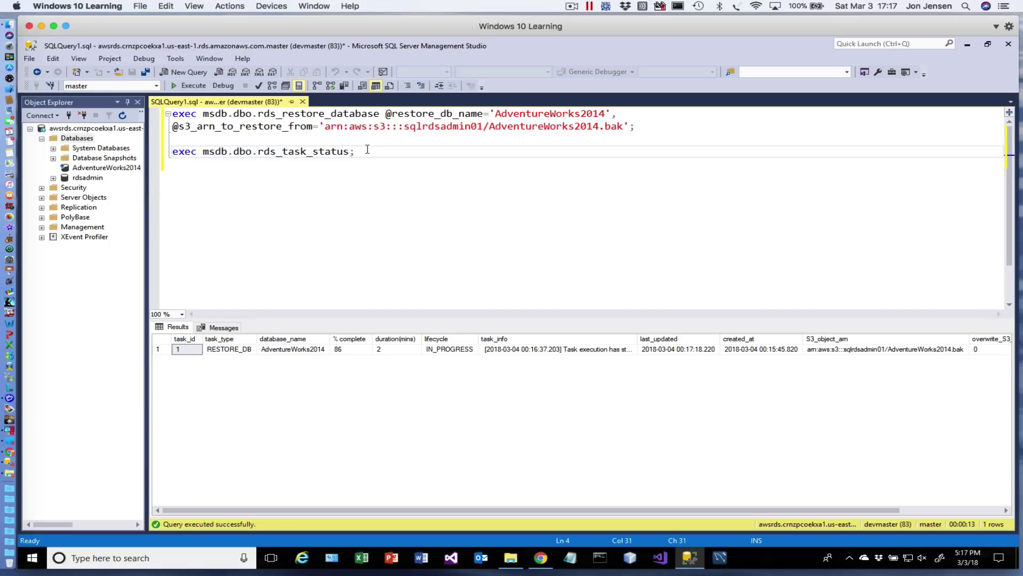
drag(356, 151, 146, 151)
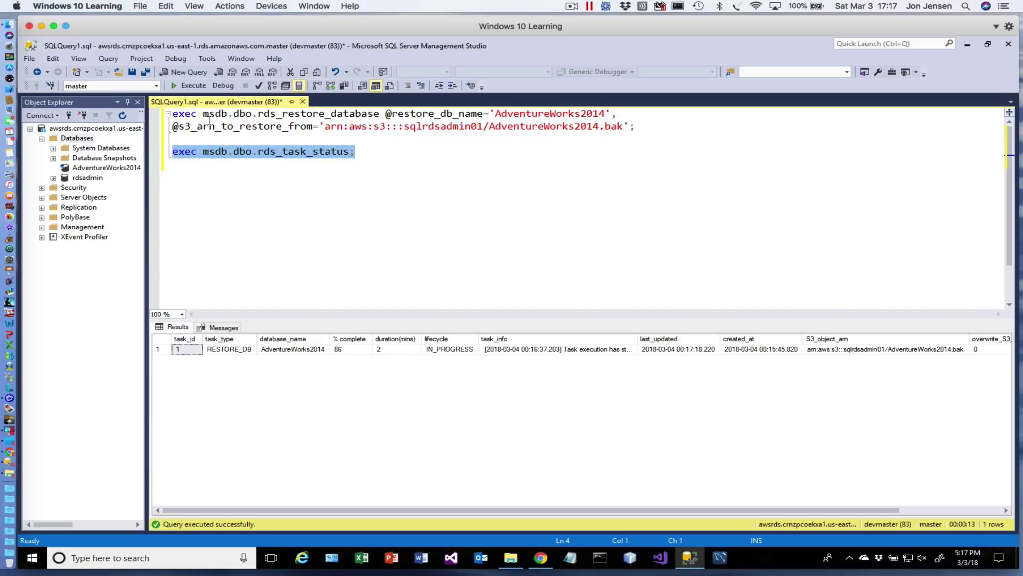
click(191, 86)
click(194, 87)
click(571, 7)
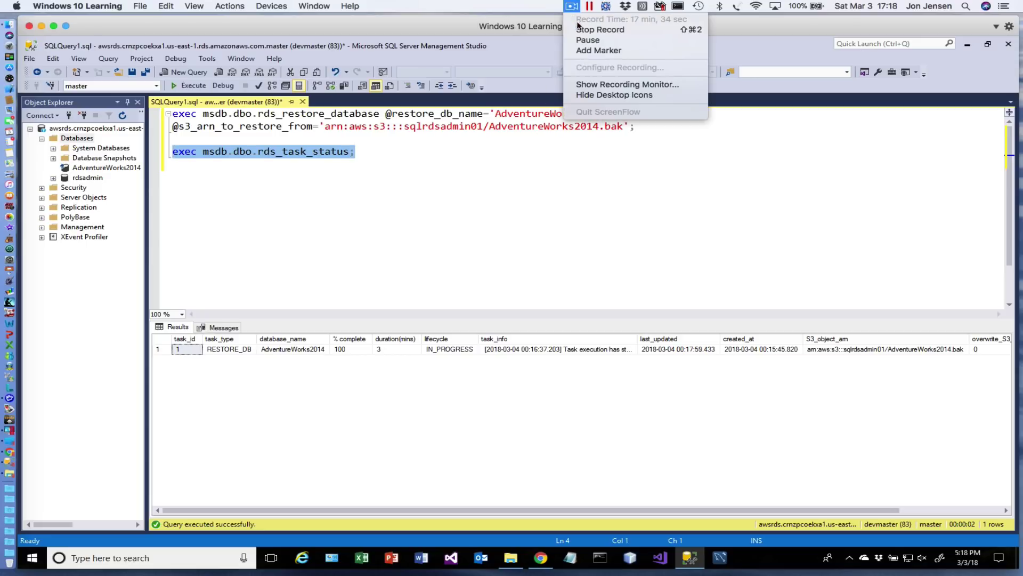
click(584, 39)
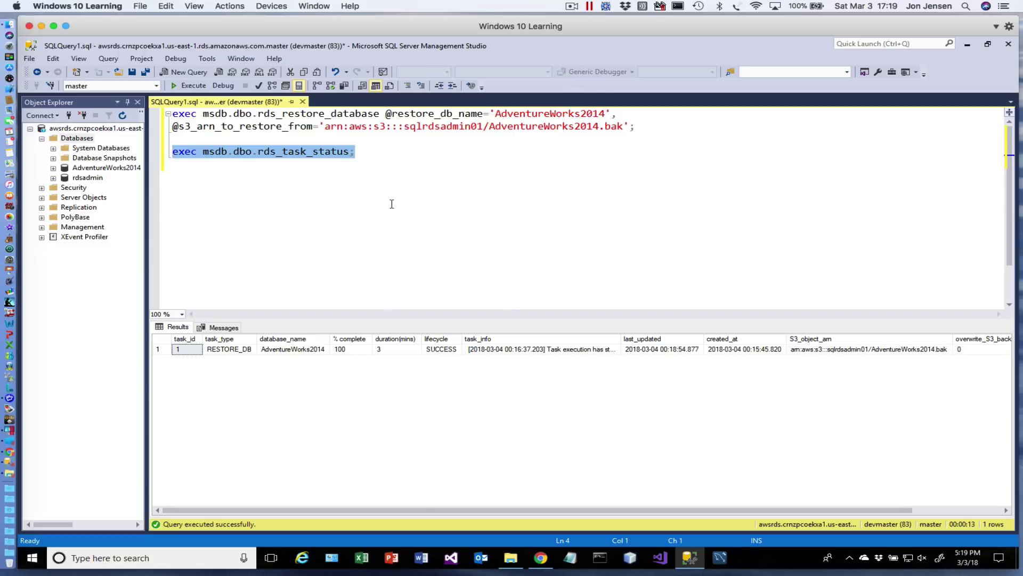
Add an empty line after the status statement and open a new query against the AdventureWorks2014 database.
click(386, 155)
key(Return)
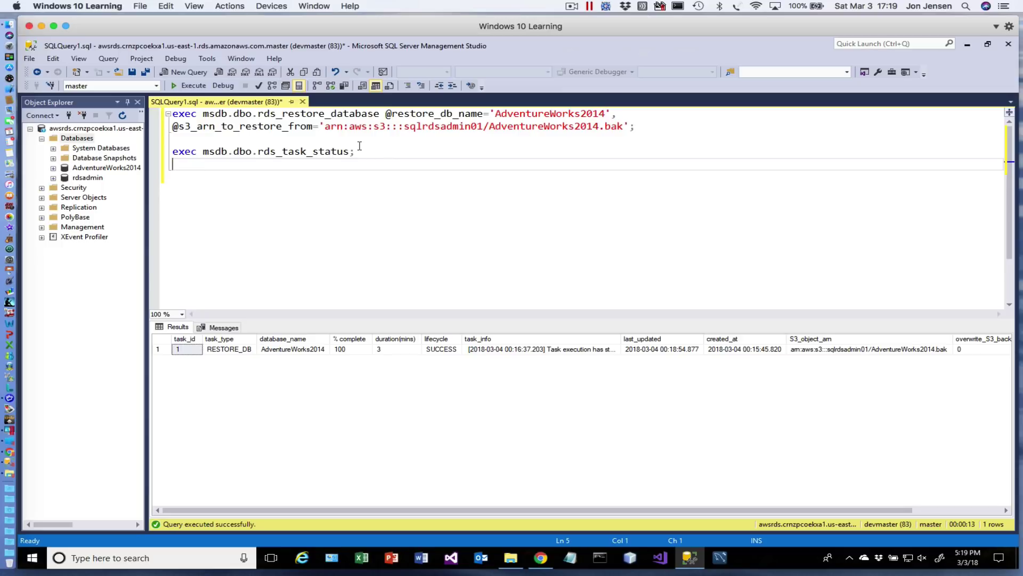
right_click(101, 169)
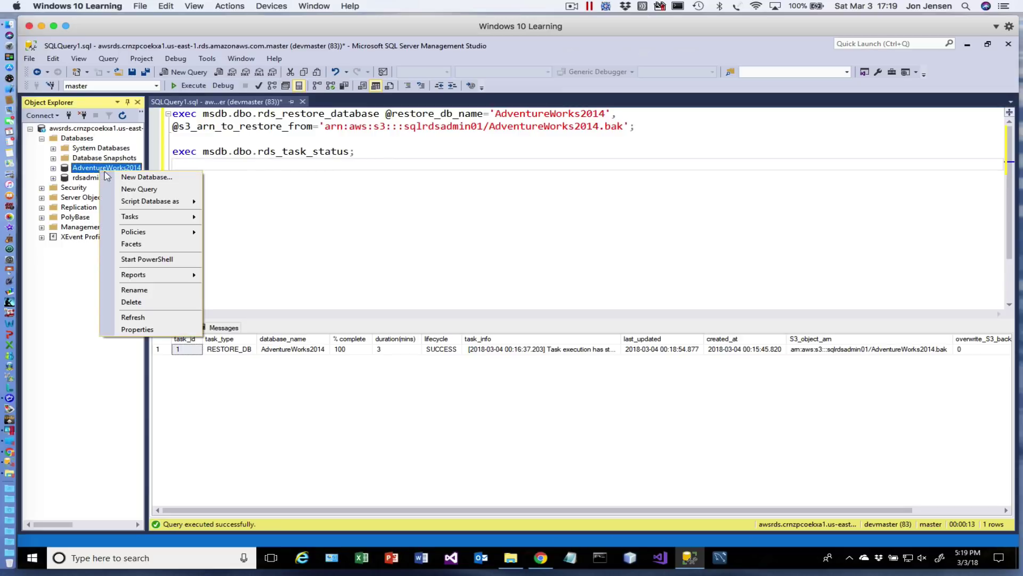
click(144, 191)
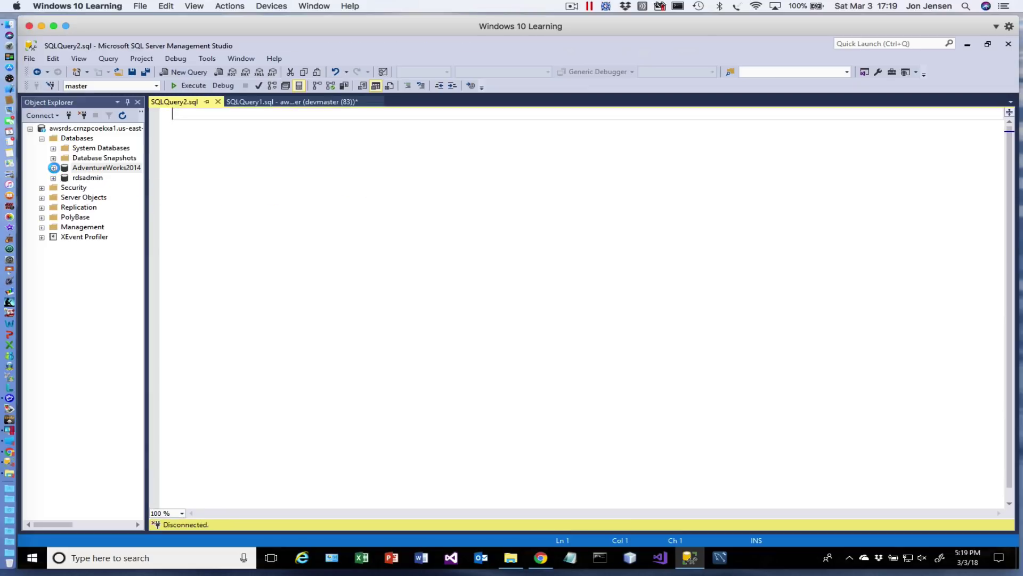
Expand AdventureWorks2014 down to its list of tables and widen the object tree so full table names fit.
click(54, 169)
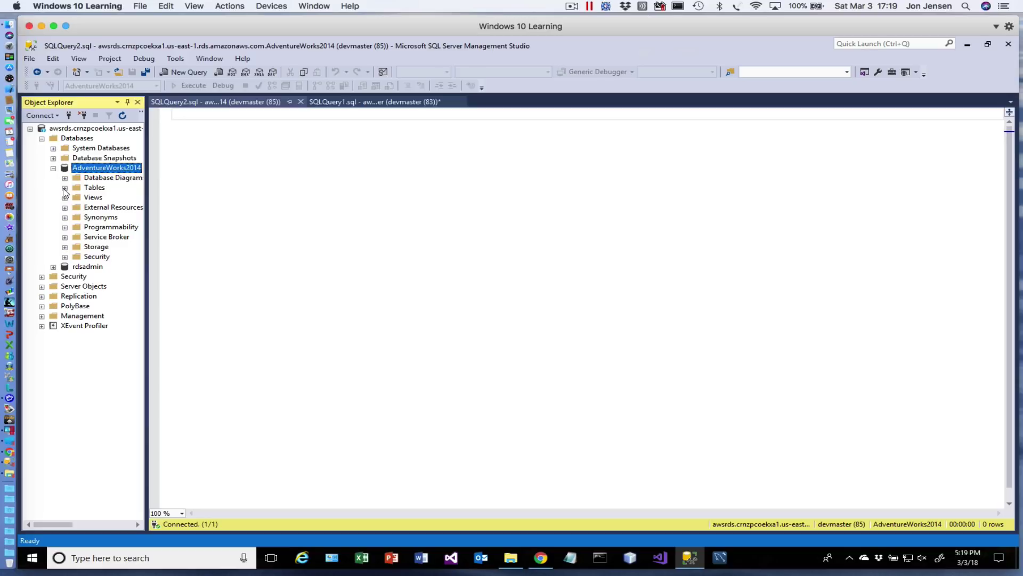
click(65, 188)
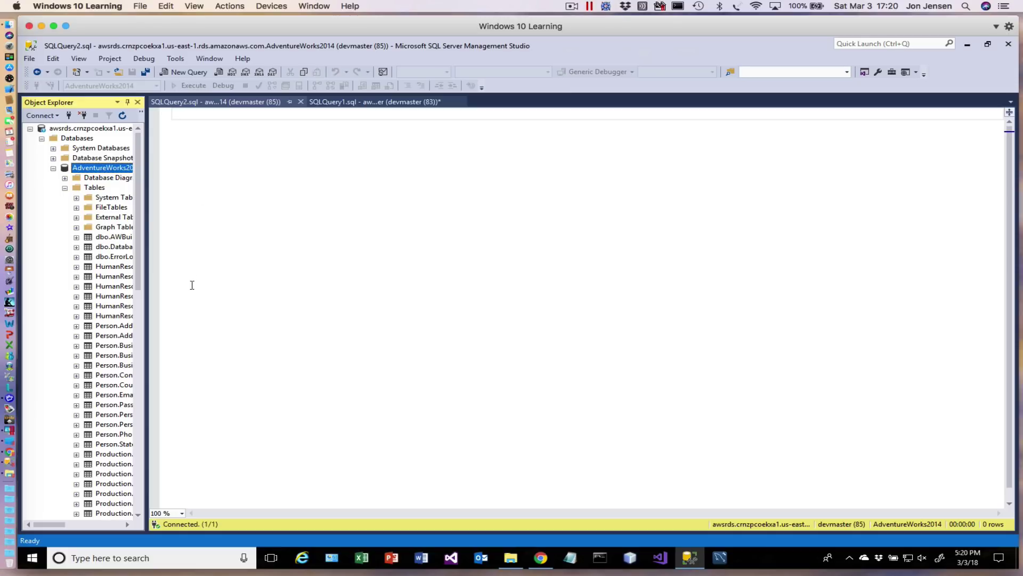
drag(149, 290, 256, 268)
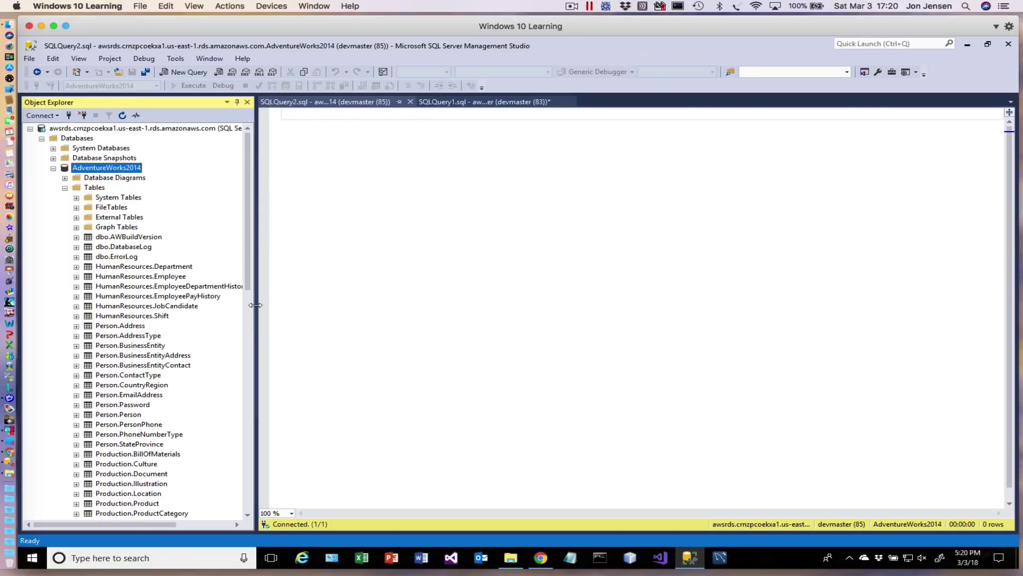
drag(268, 303, 291, 312)
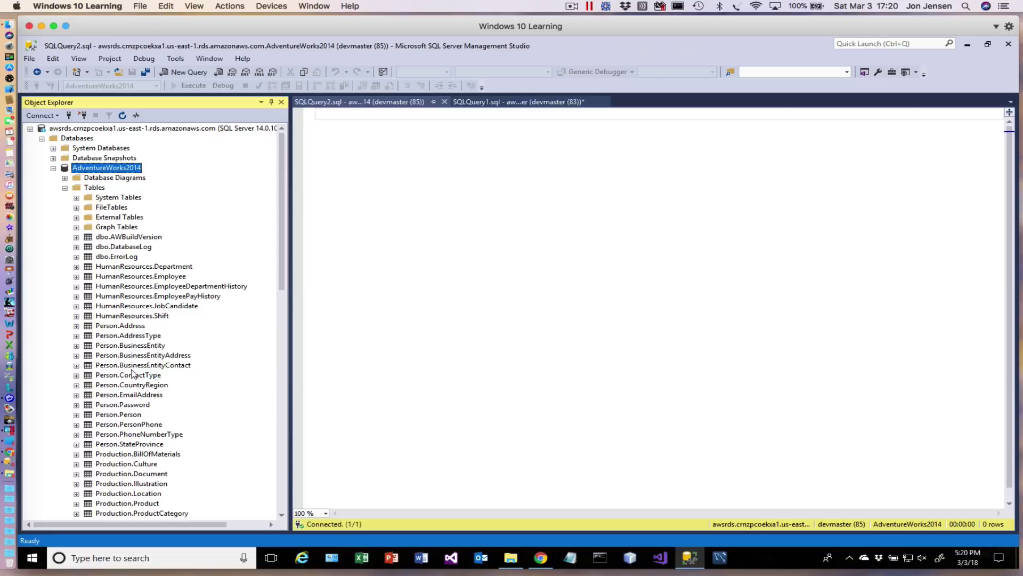
Try to select the top 1000 rows of the Person.Person table.
click(124, 416)
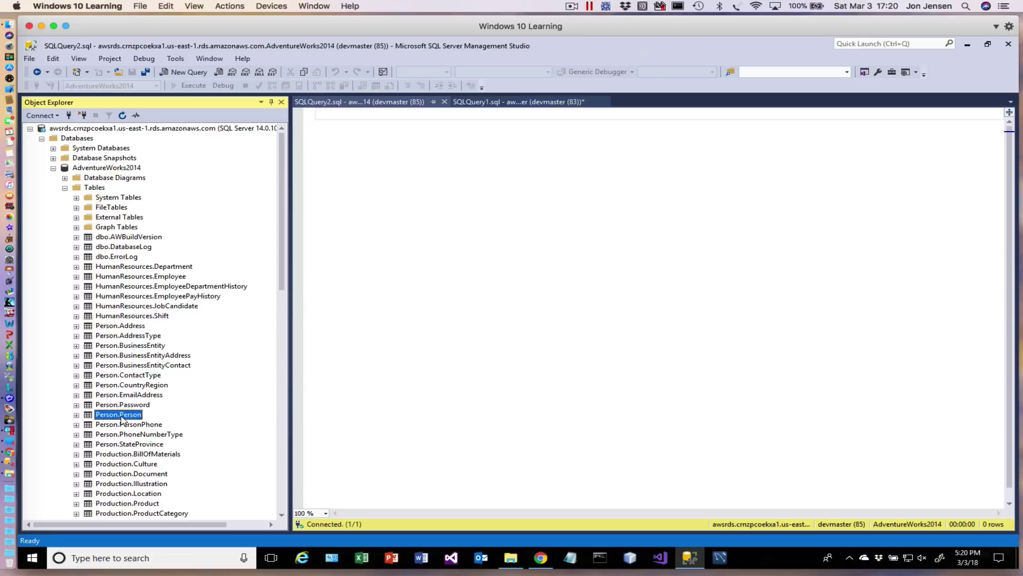
click(349, 140)
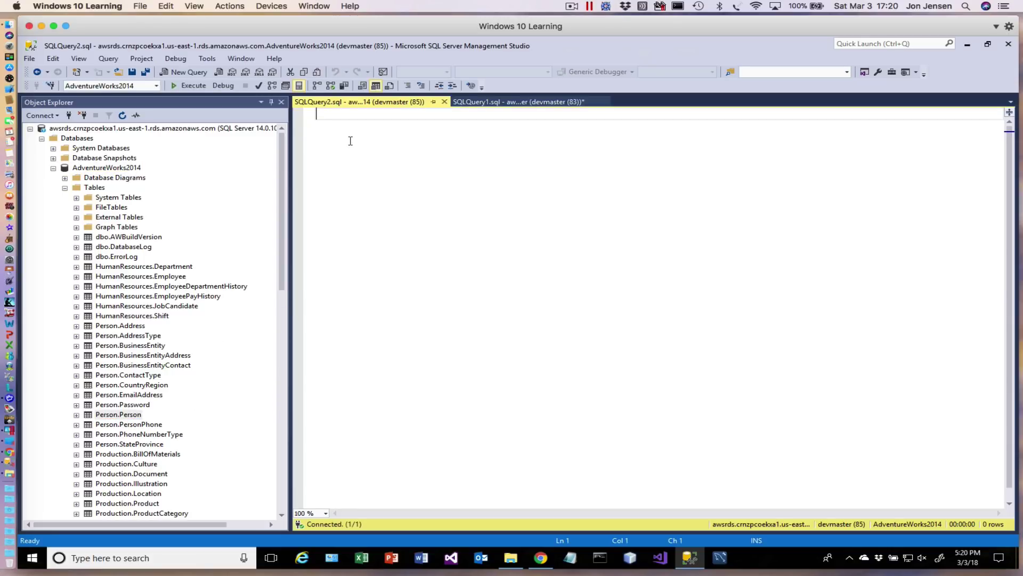
click(124, 418)
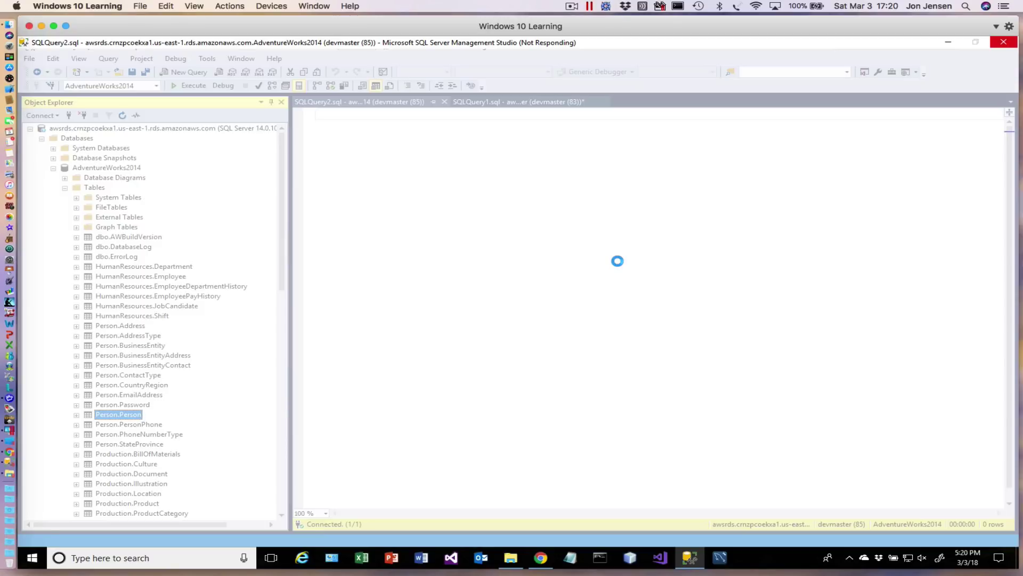
click(572, 7)
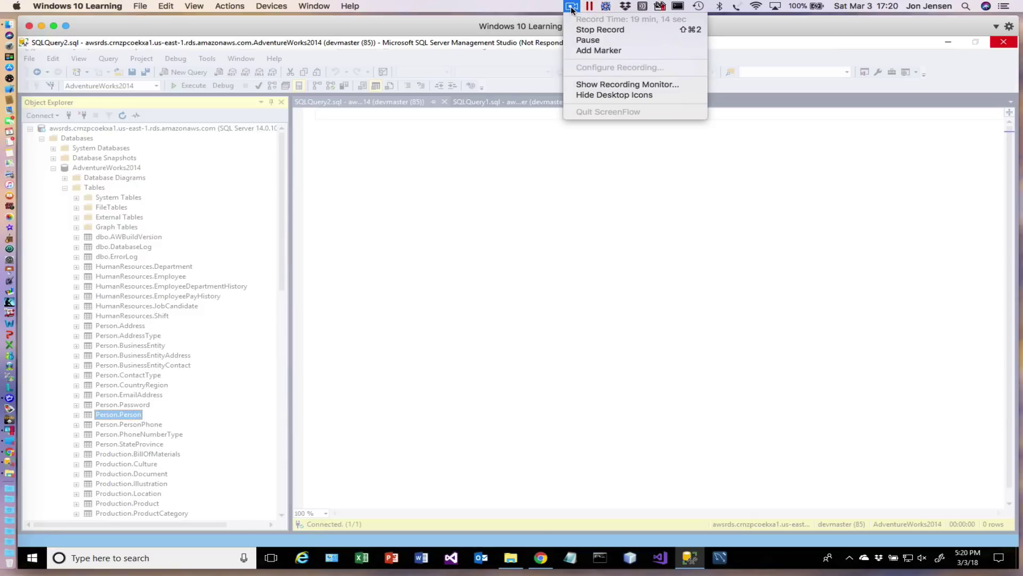
click(588, 39)
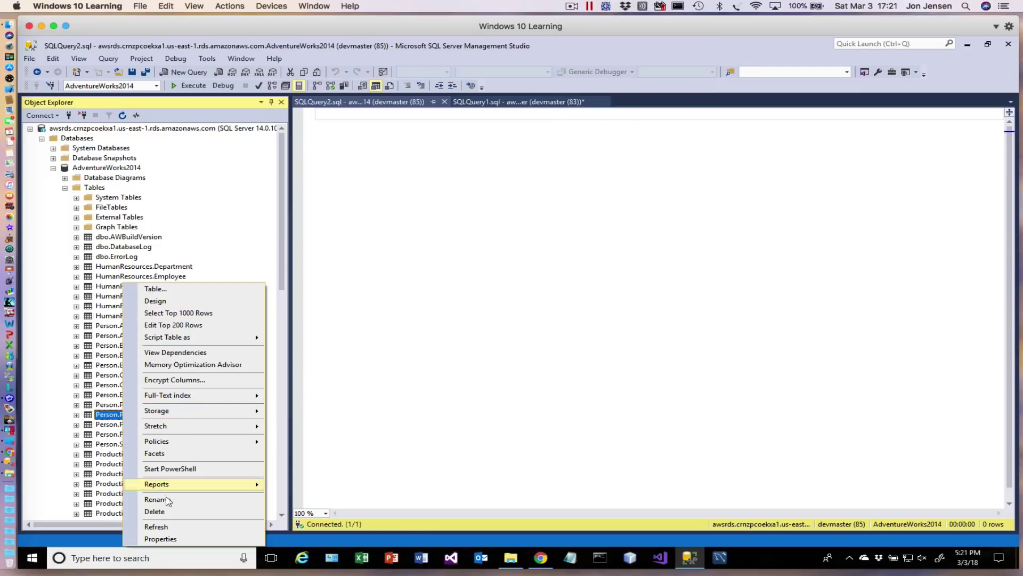
click(181, 314)
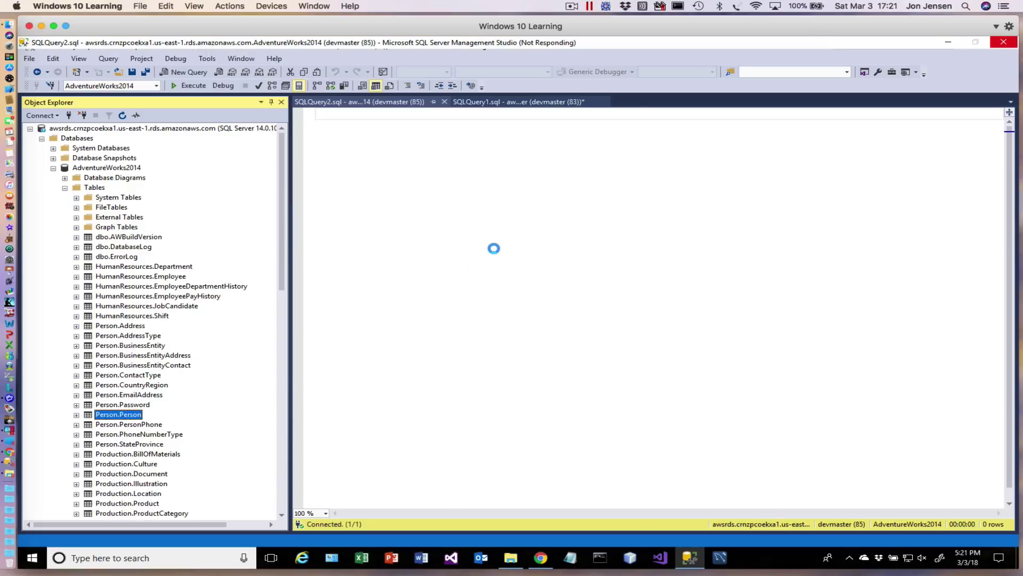
click(572, 7)
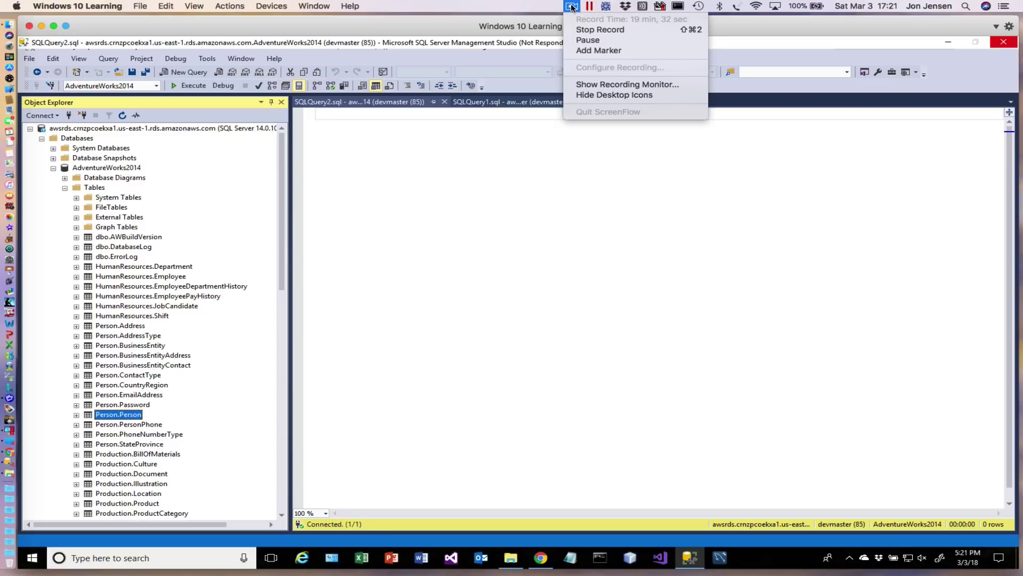
click(586, 41)
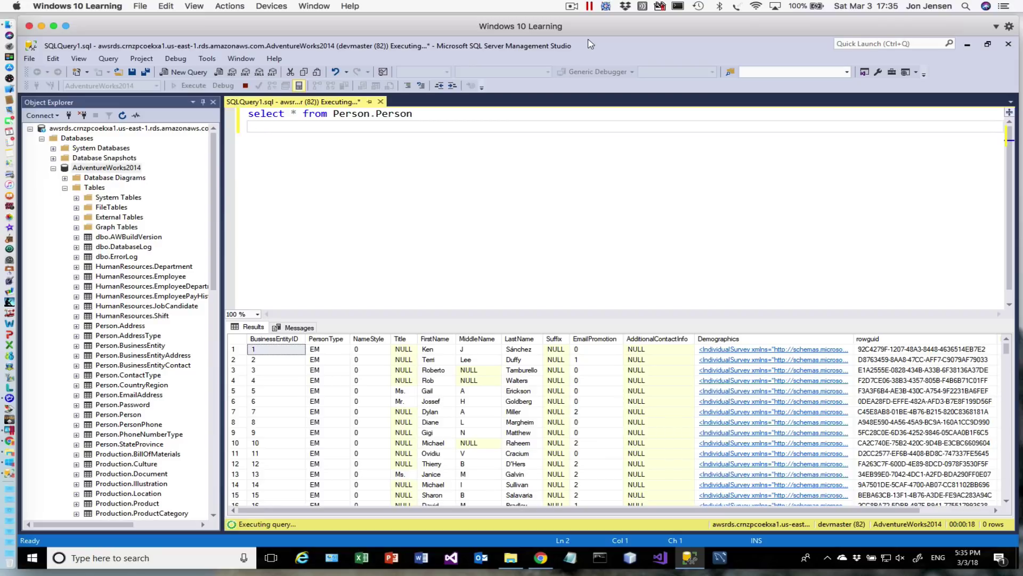
Browse through the rows returned by the select * from Person.Person query.
scroll(645, 424, down, 20)
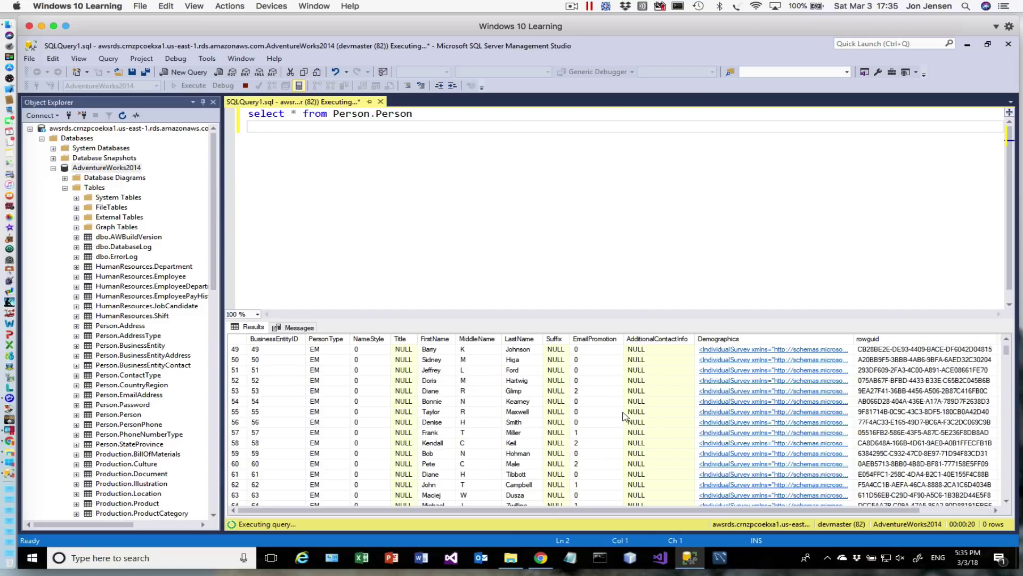
scroll(624, 416, down, 20)
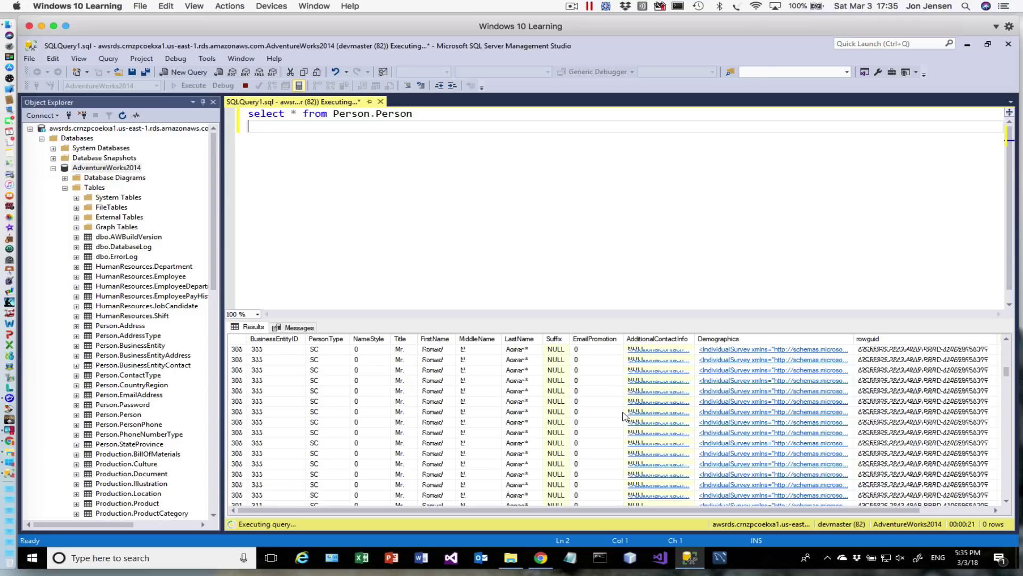
scroll(613, 397, up, 14)
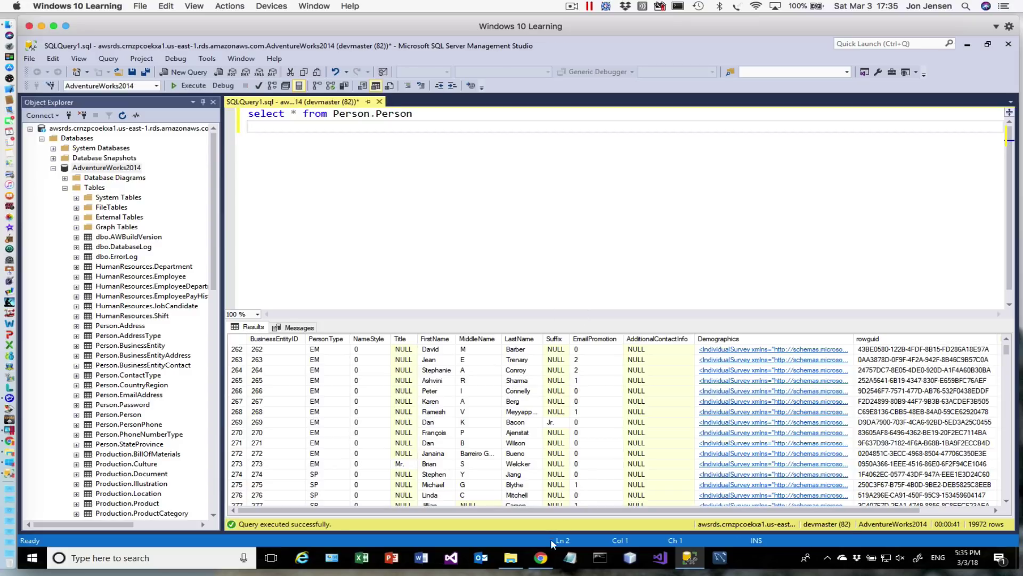
Switch to the AWS console in Chrome, open the awsrds instance and examine its connection, configuration and snapshot details.
click(540, 557)
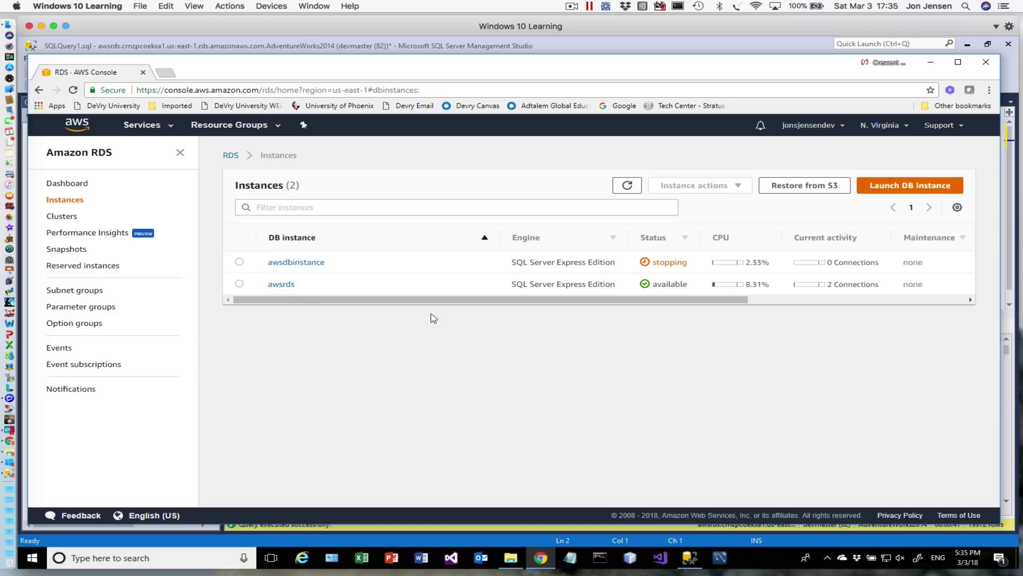
click(283, 285)
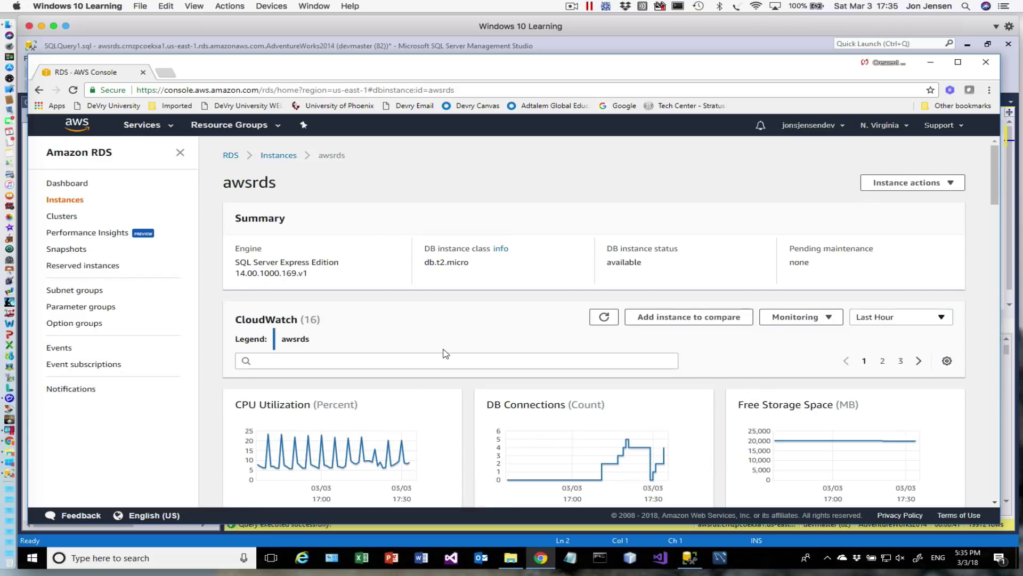
scroll(445, 353, down, 15)
scroll(446, 353, up, 4)
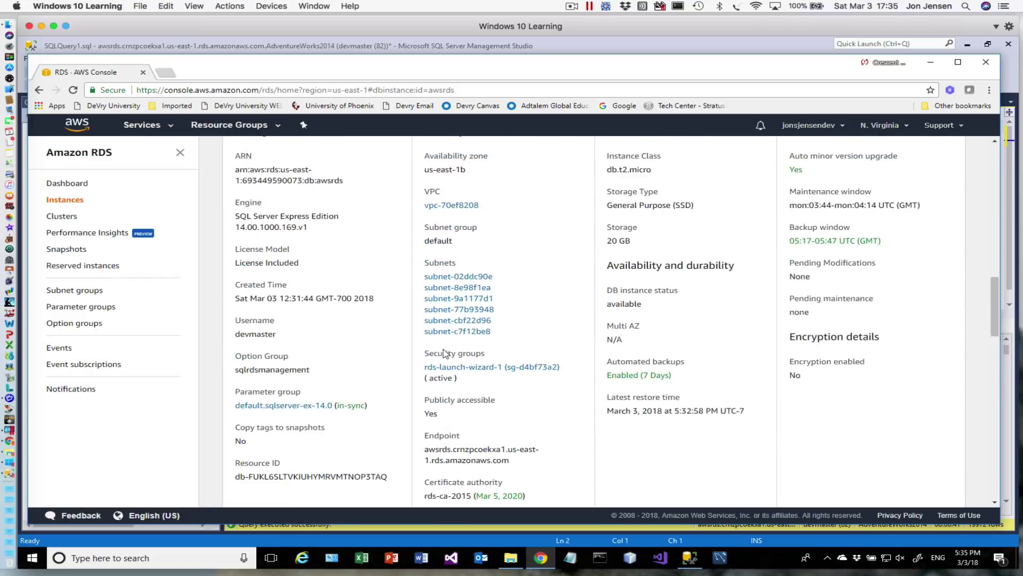
scroll(446, 353, up, 7)
scroll(445, 353, down, 2)
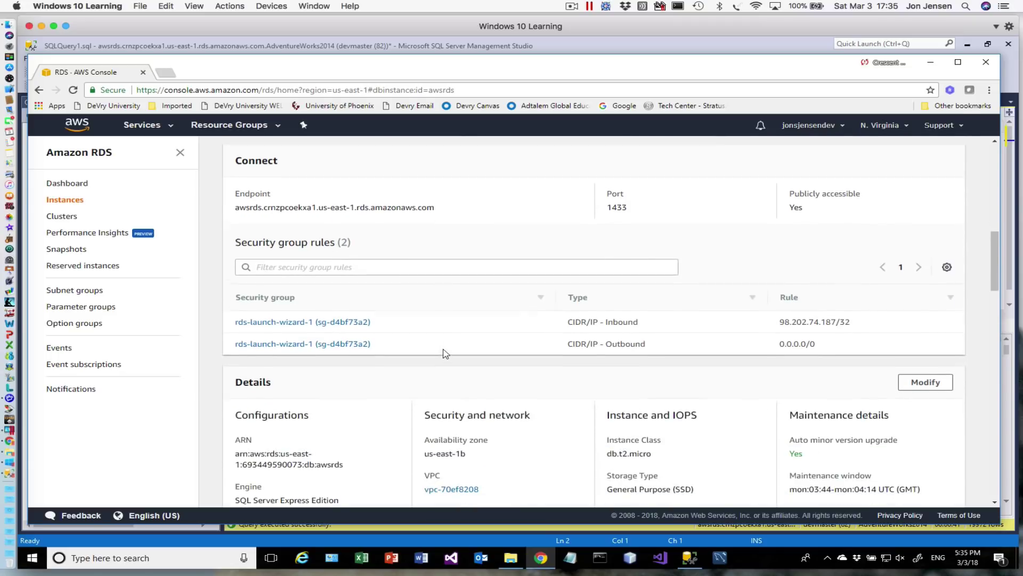
scroll(445, 353, down, 10)
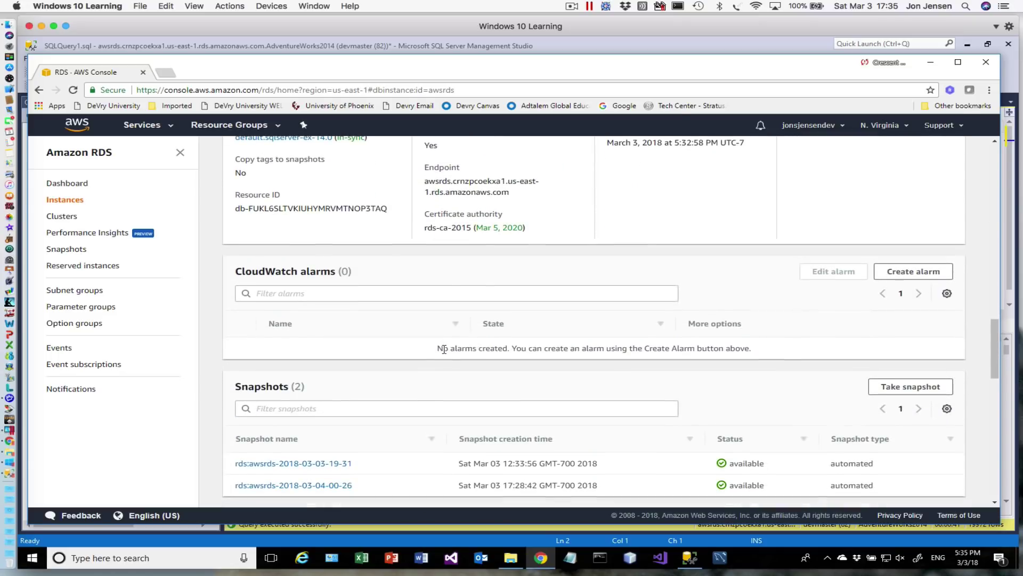
scroll(446, 353, down, 4)
scroll(445, 353, up, 15)
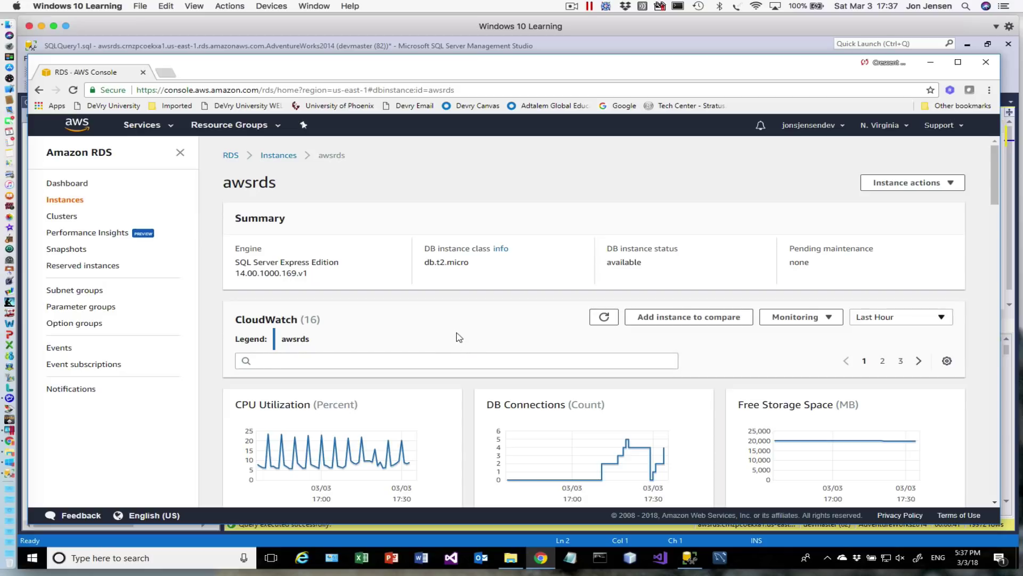
click(572, 6)
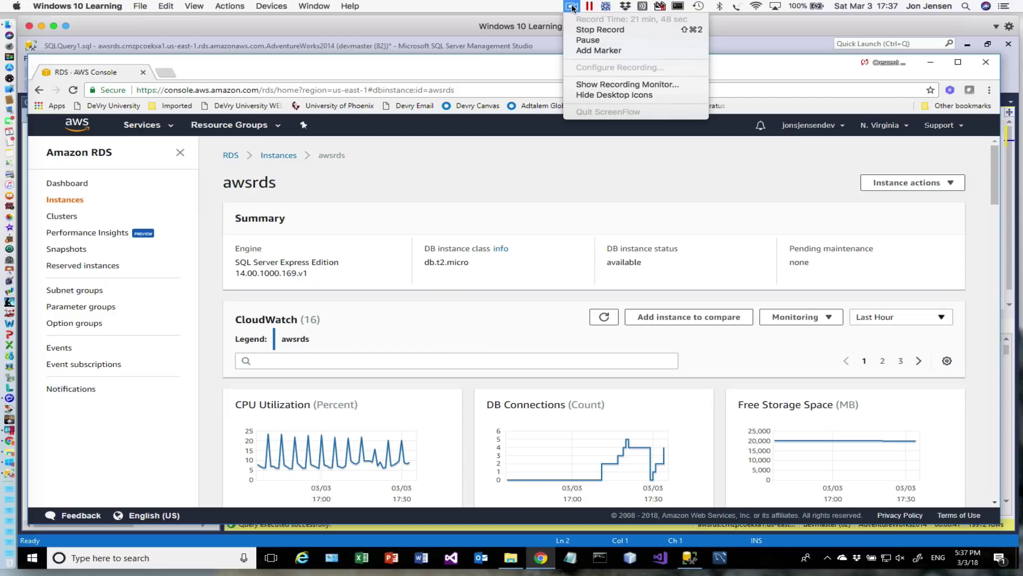